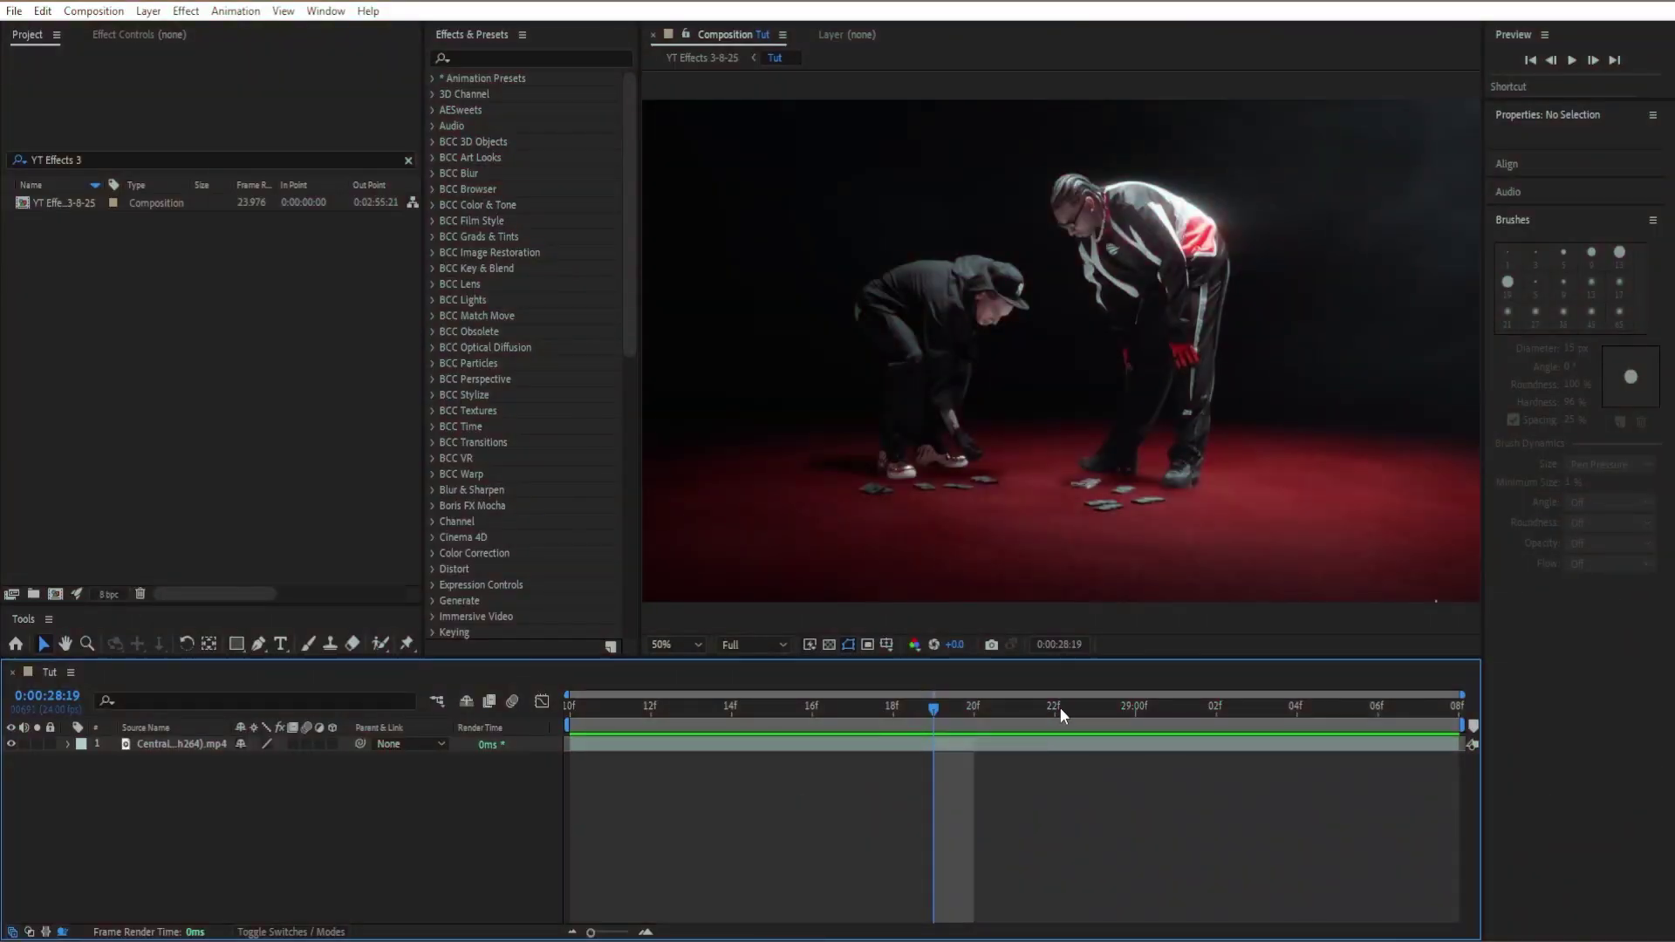
Add a new adjustment layer above the music video in the Tut composition
right_click(390, 828)
mouse_move(523, 597)
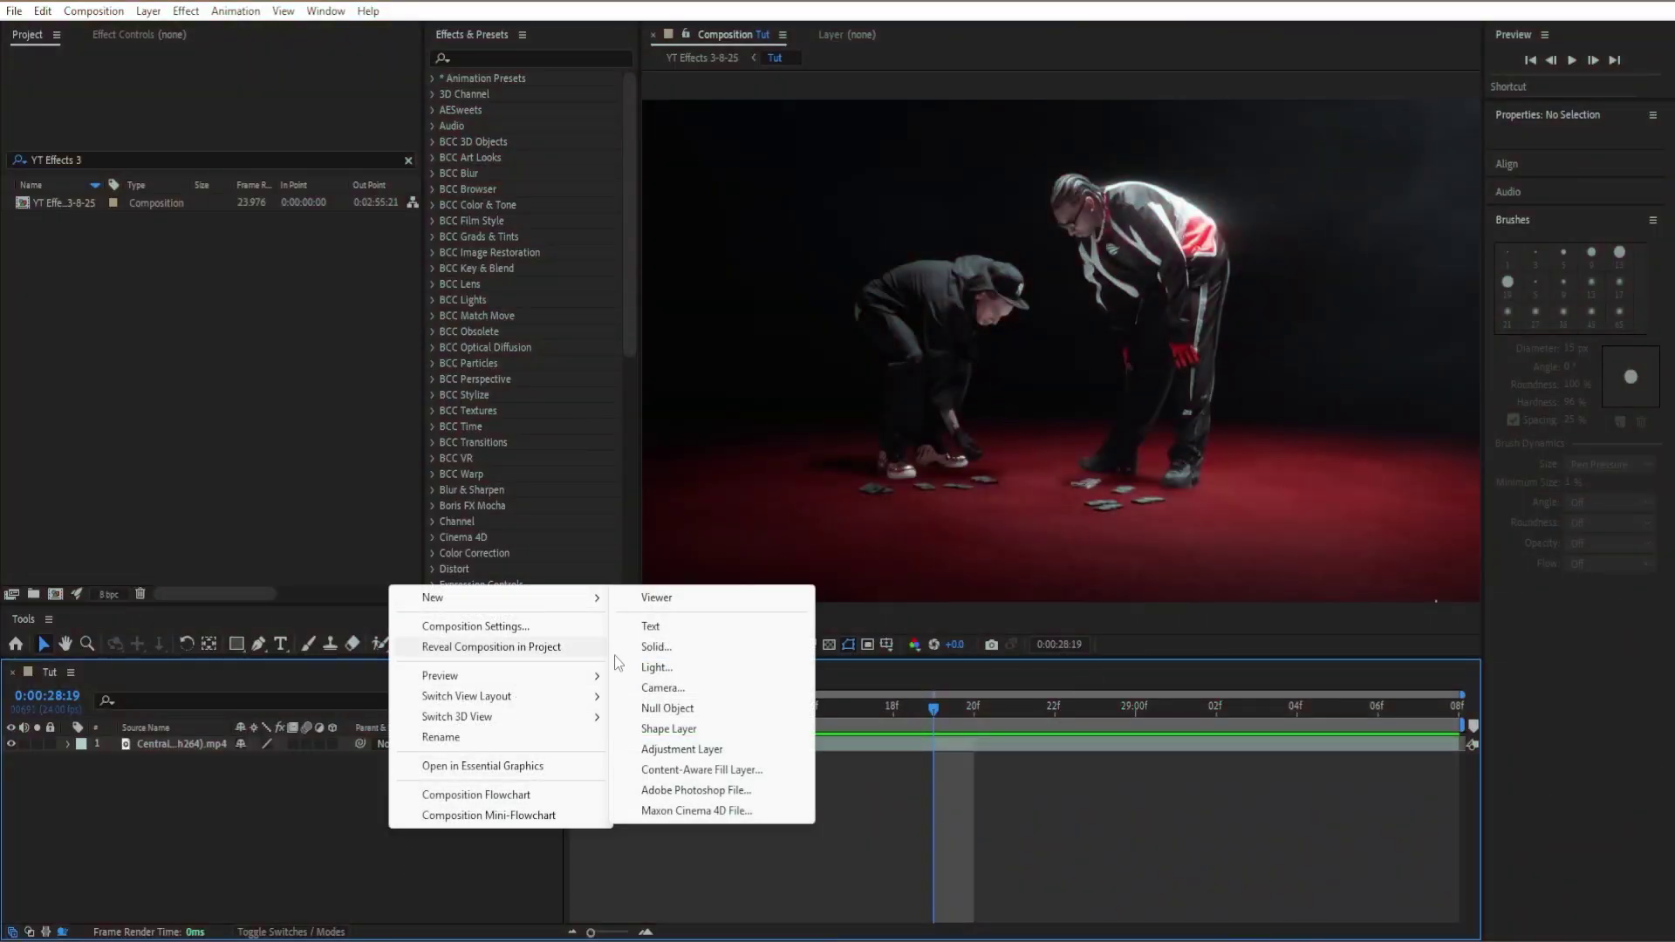
left_click(715, 752)
Search 'tile' in Effects & Presets and apply Motion Tile to the adjustment layer
left_click(562, 58)
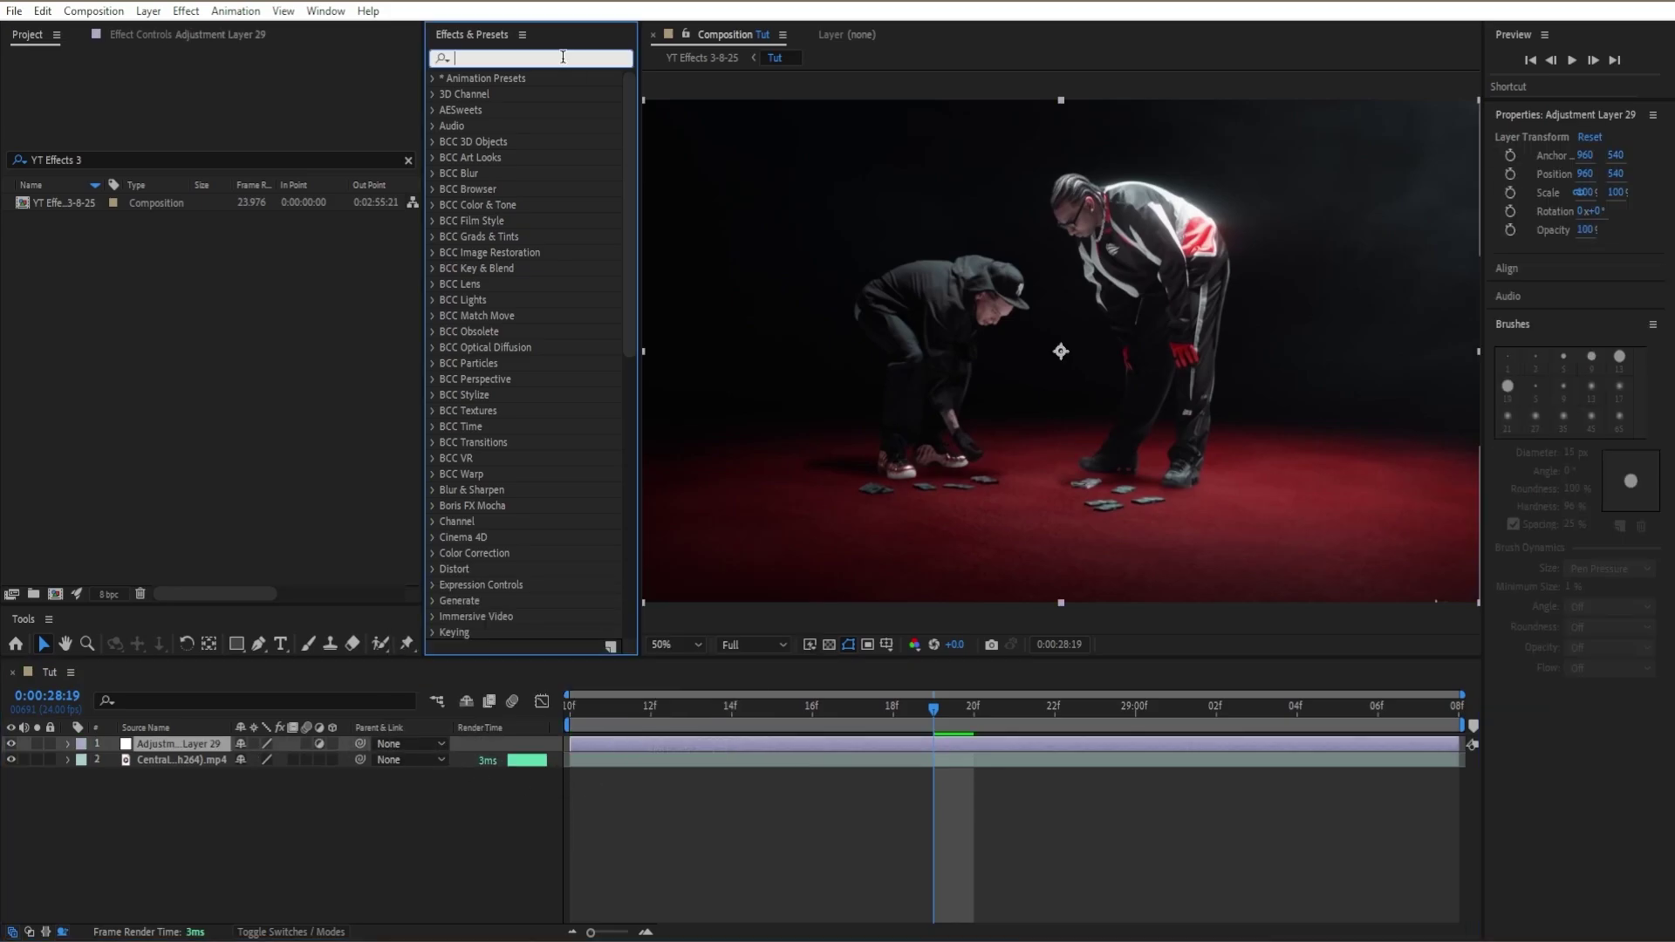
type("tile")
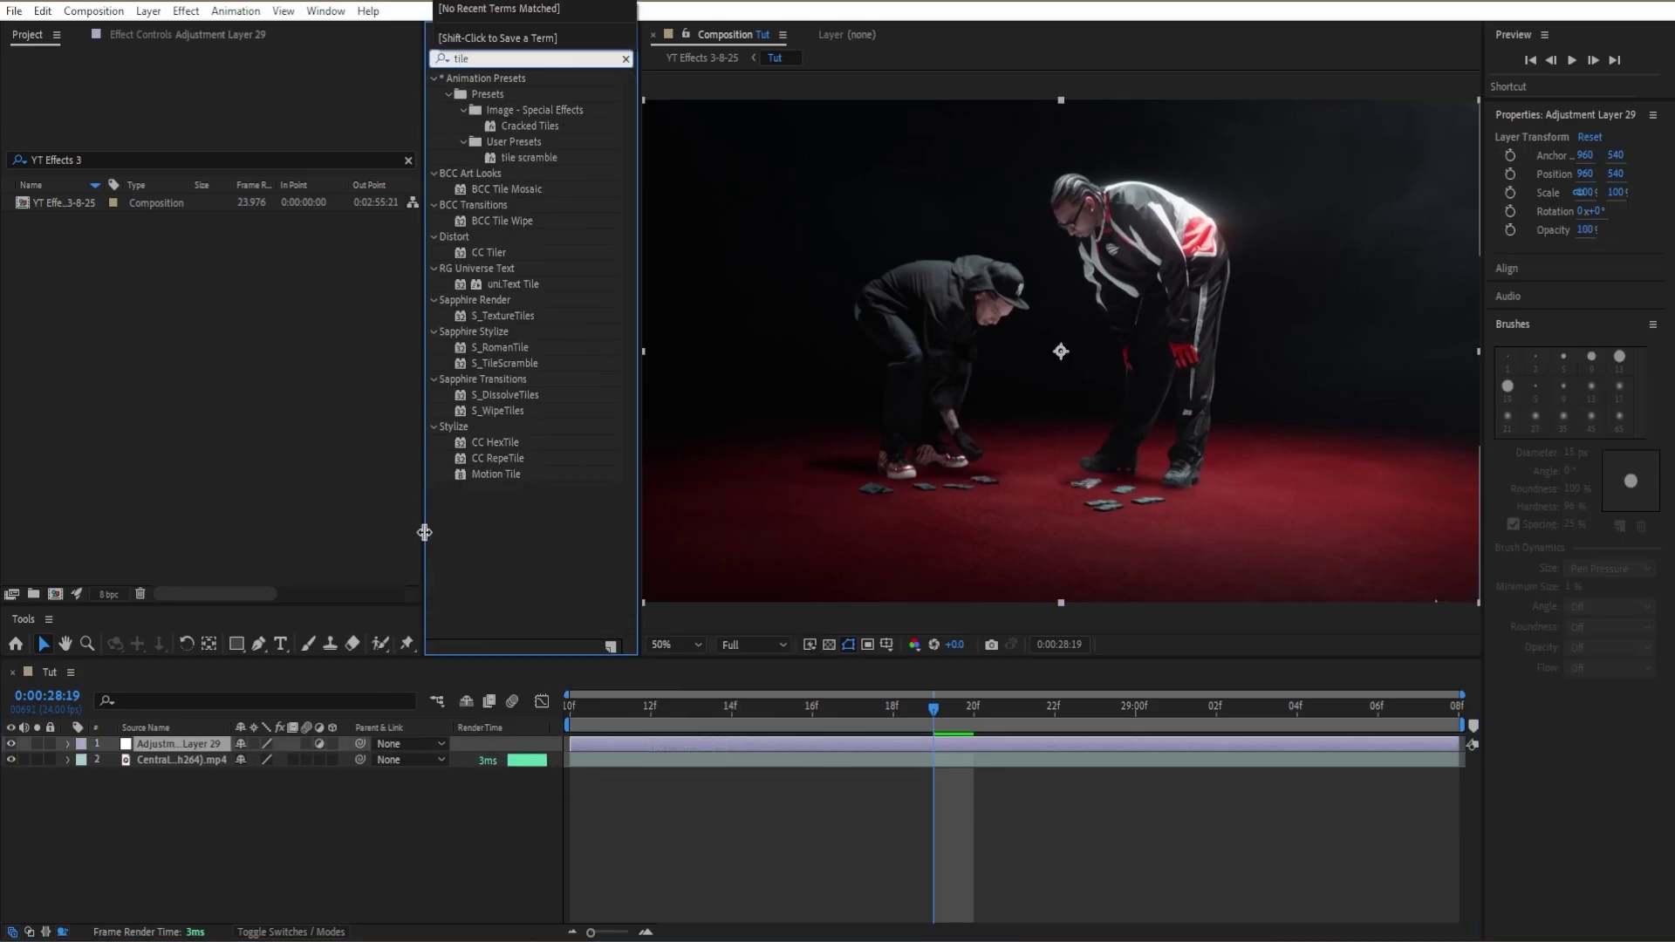
left_click_drag(484, 475, 159, 747)
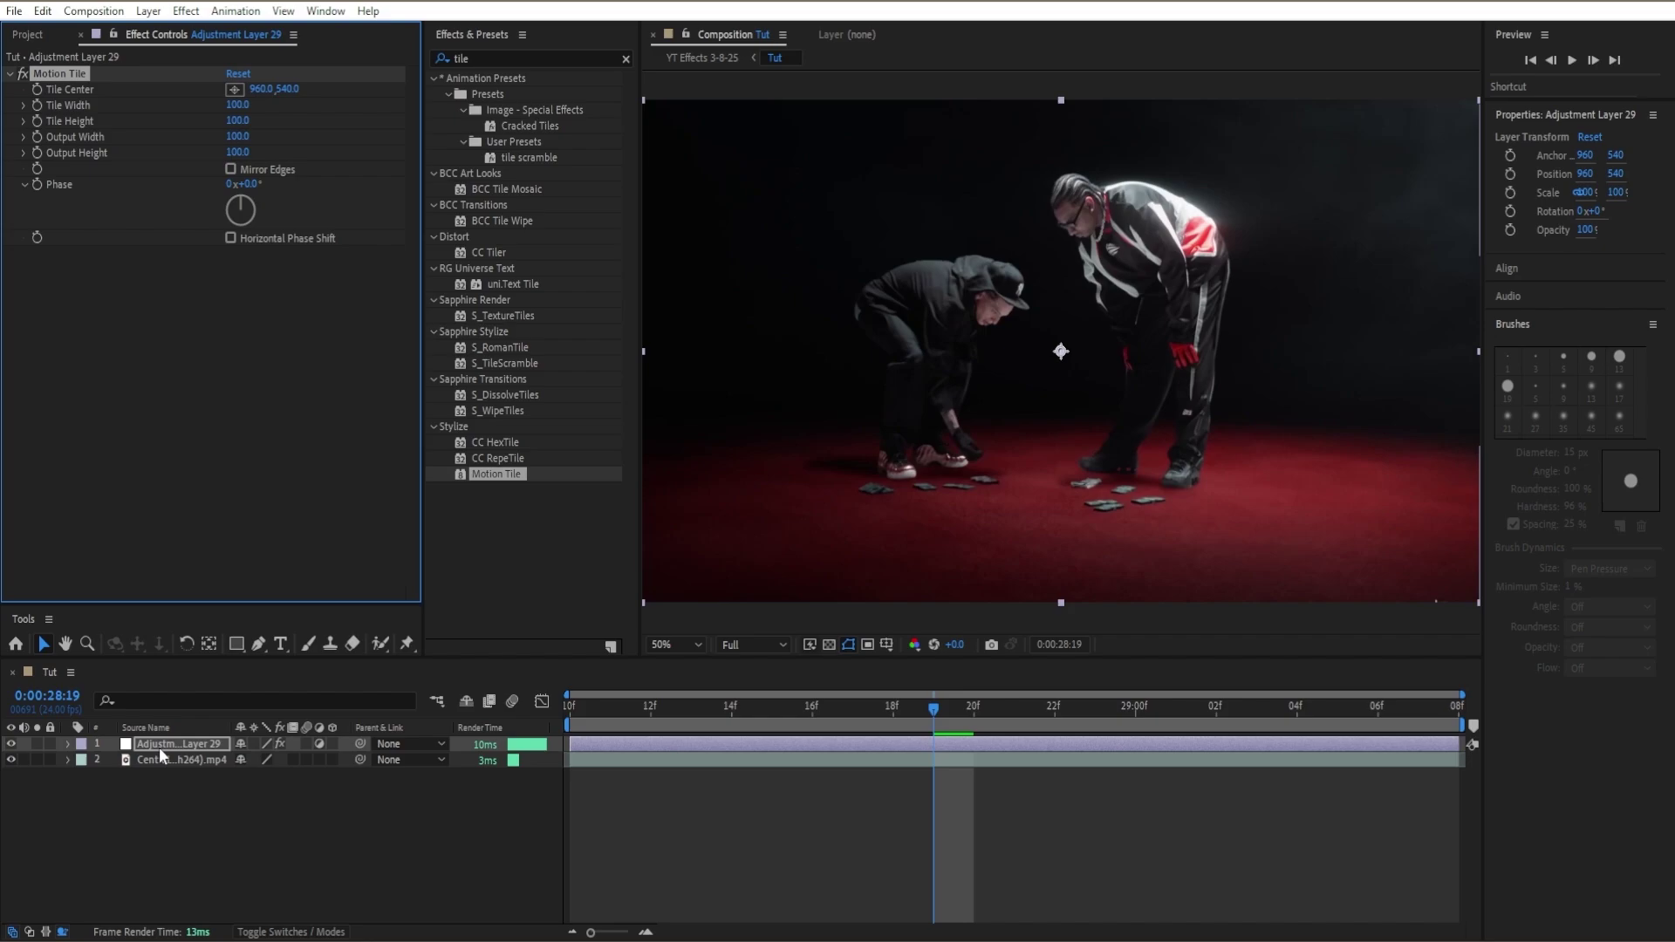
Reset the music video layer's Scale, then undo to keep it enlarged to fill the frame
left_click(176, 757)
key("s")
right_click(259, 776)
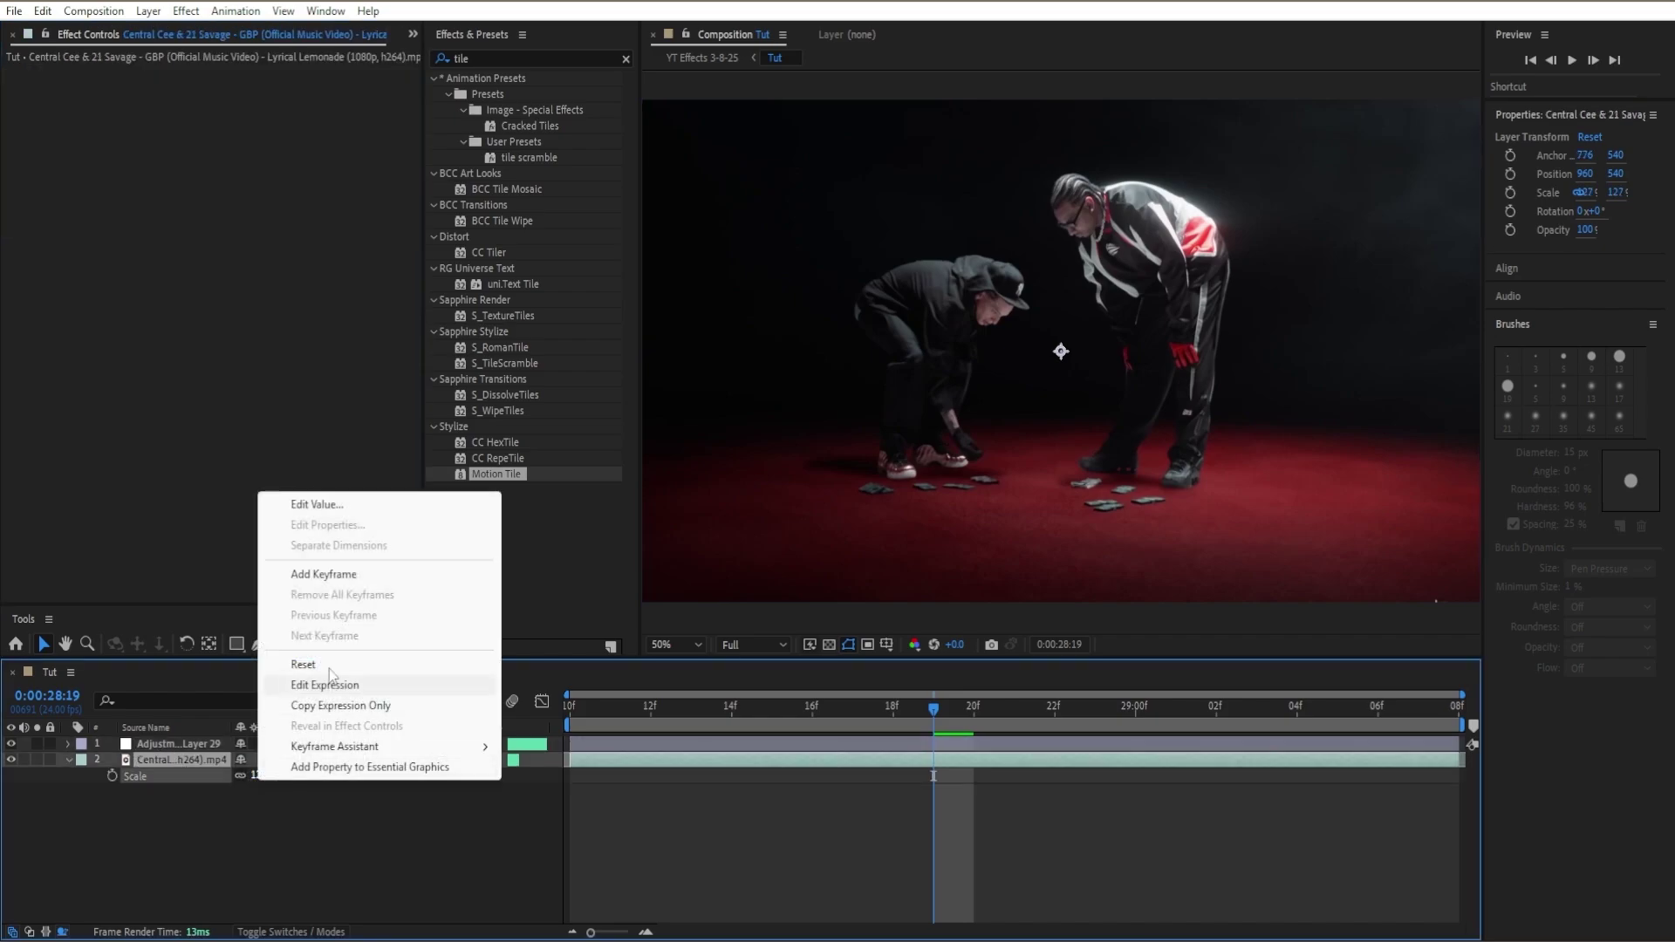
key("Return")
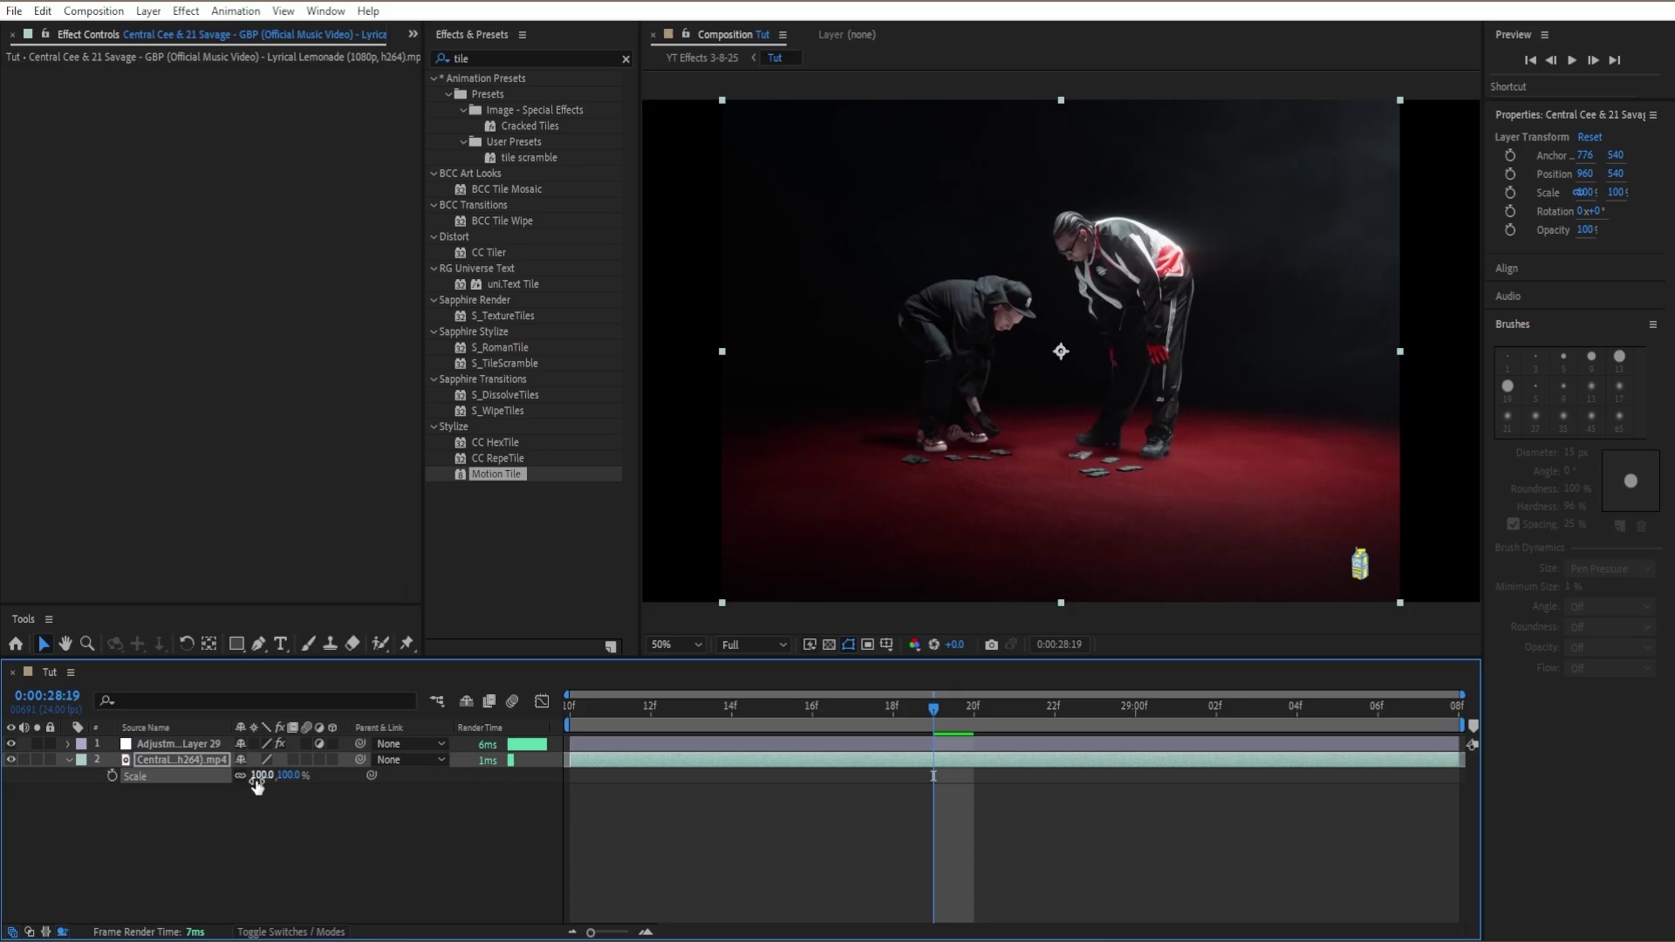
key("ctrl+z")
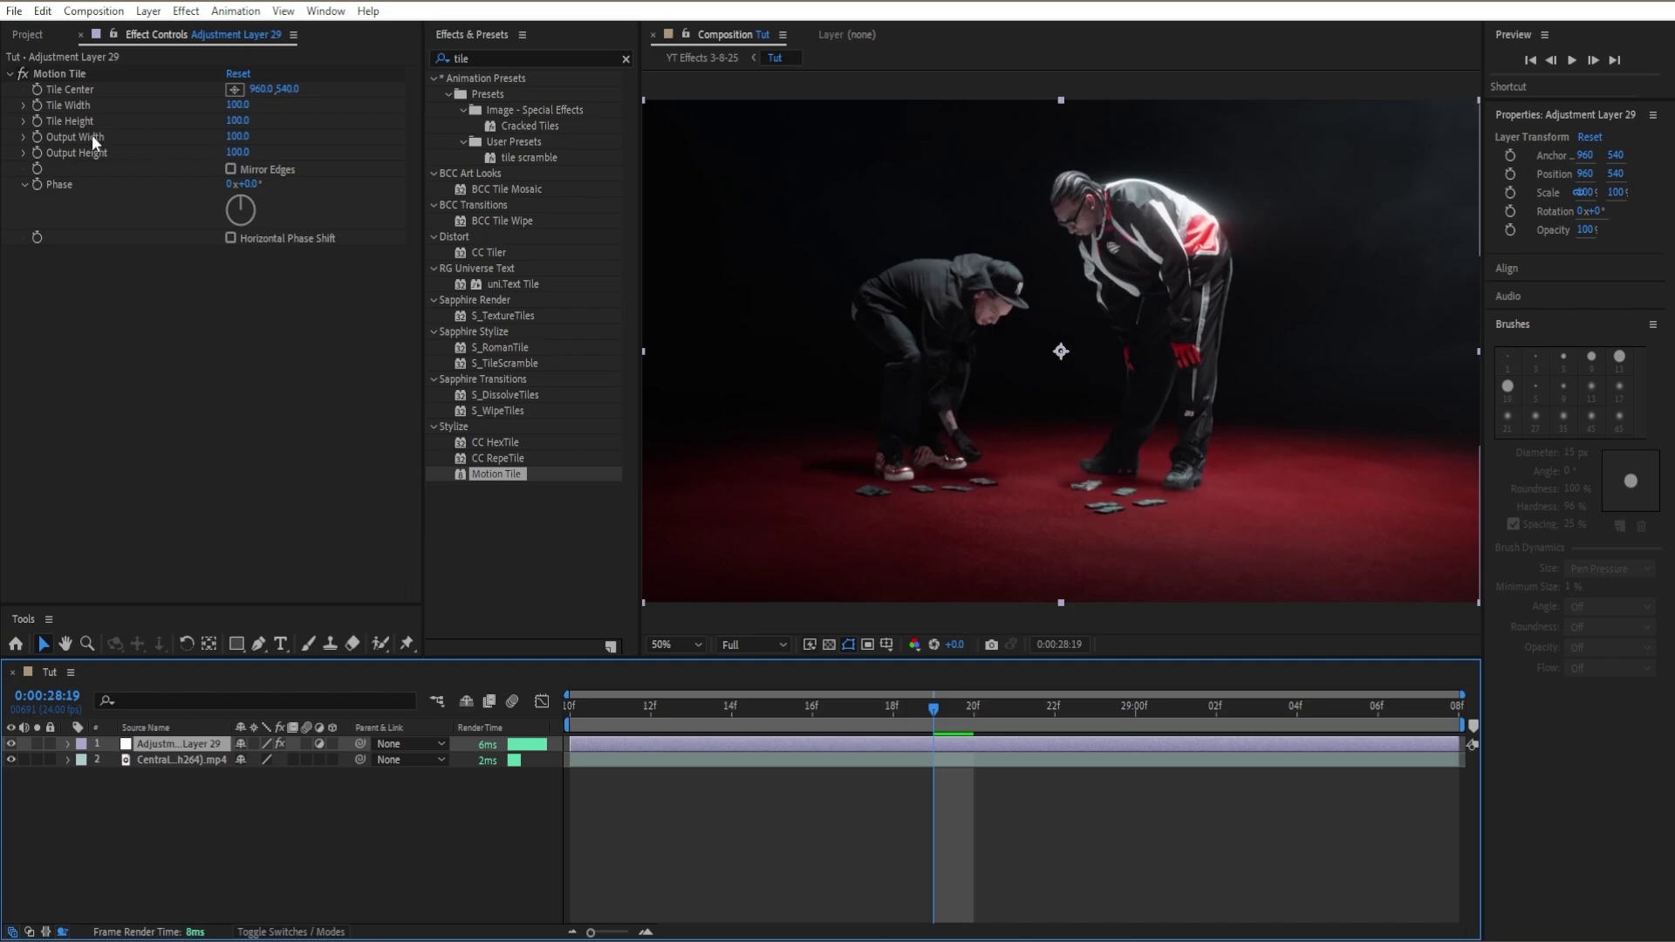
Set Motion Tile Output Width and Height to 250 with Mirror Edges enabled
left_click(234, 146)
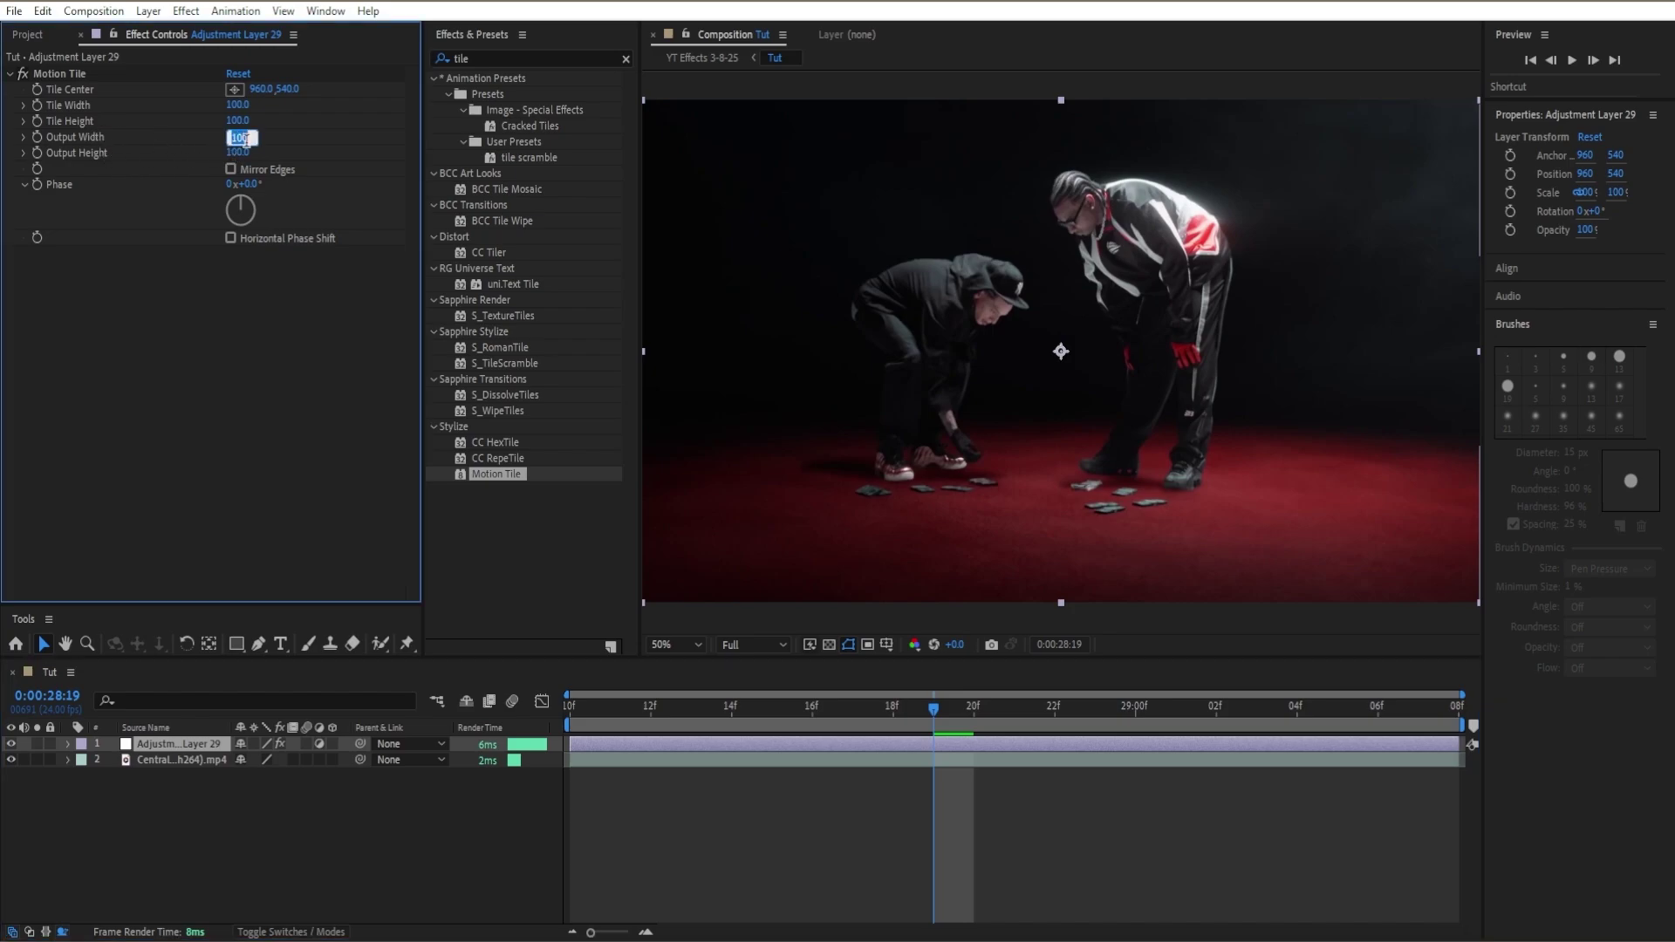
type("250")
key("Tab")
type("250")
left_click(230, 169)
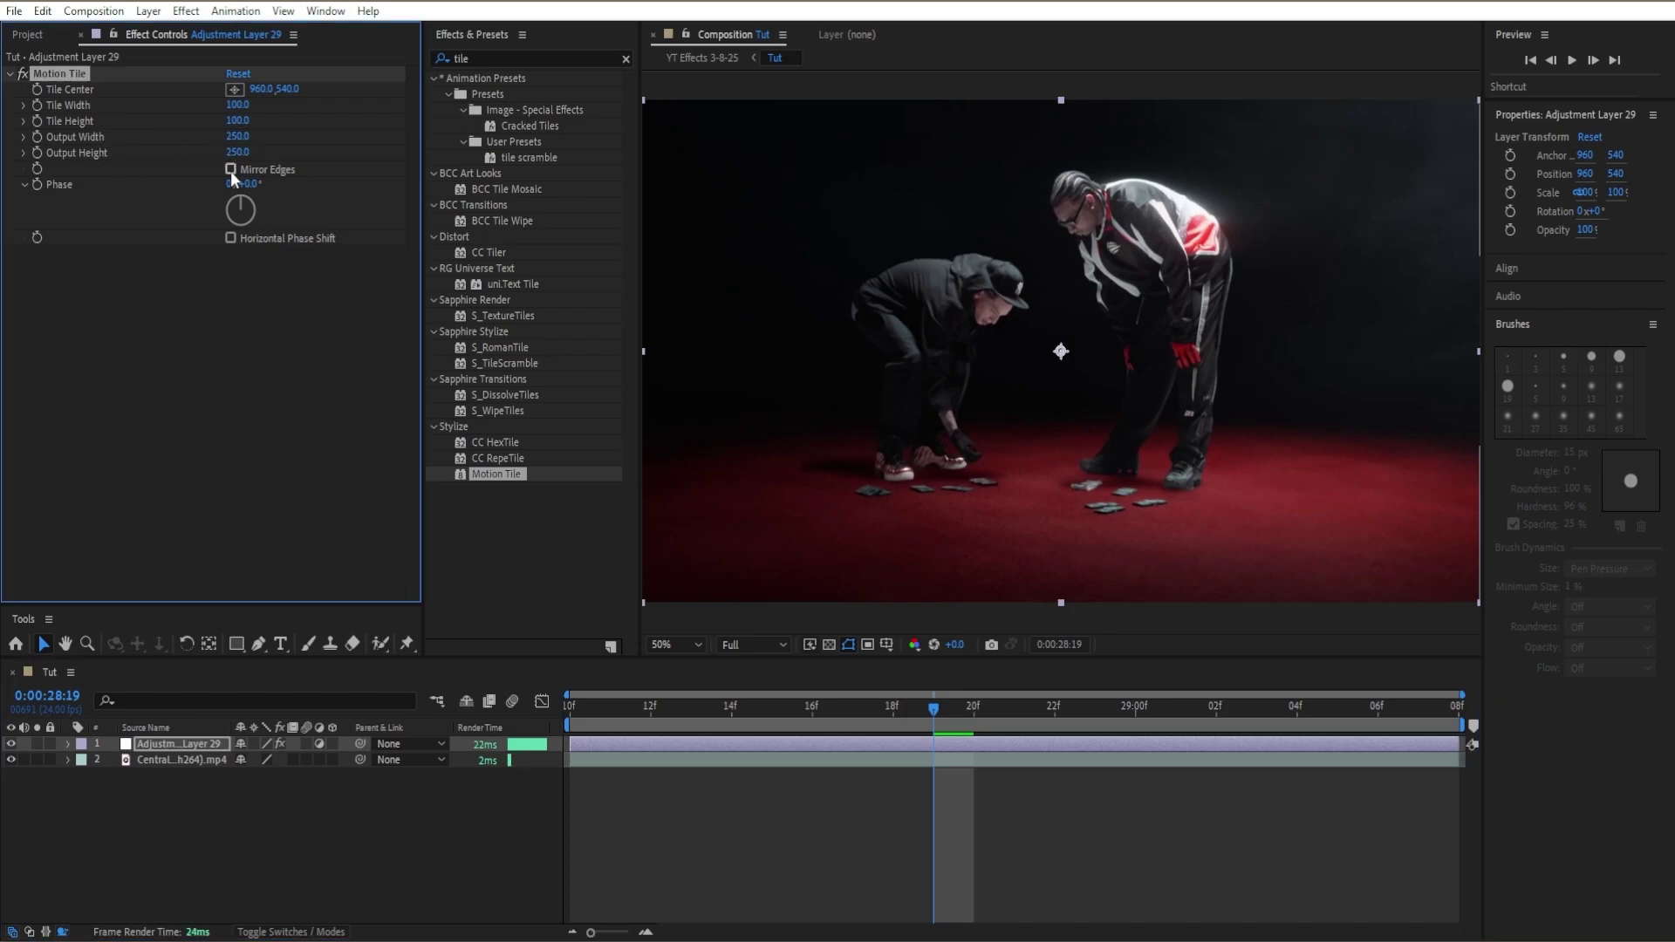
left_click(9, 74)
left_click(254, 239)
left_click(626, 58)
Search 'shake', apply Sapphire S_Shake to the adjustment layer and scrub to preview it
type("sha")
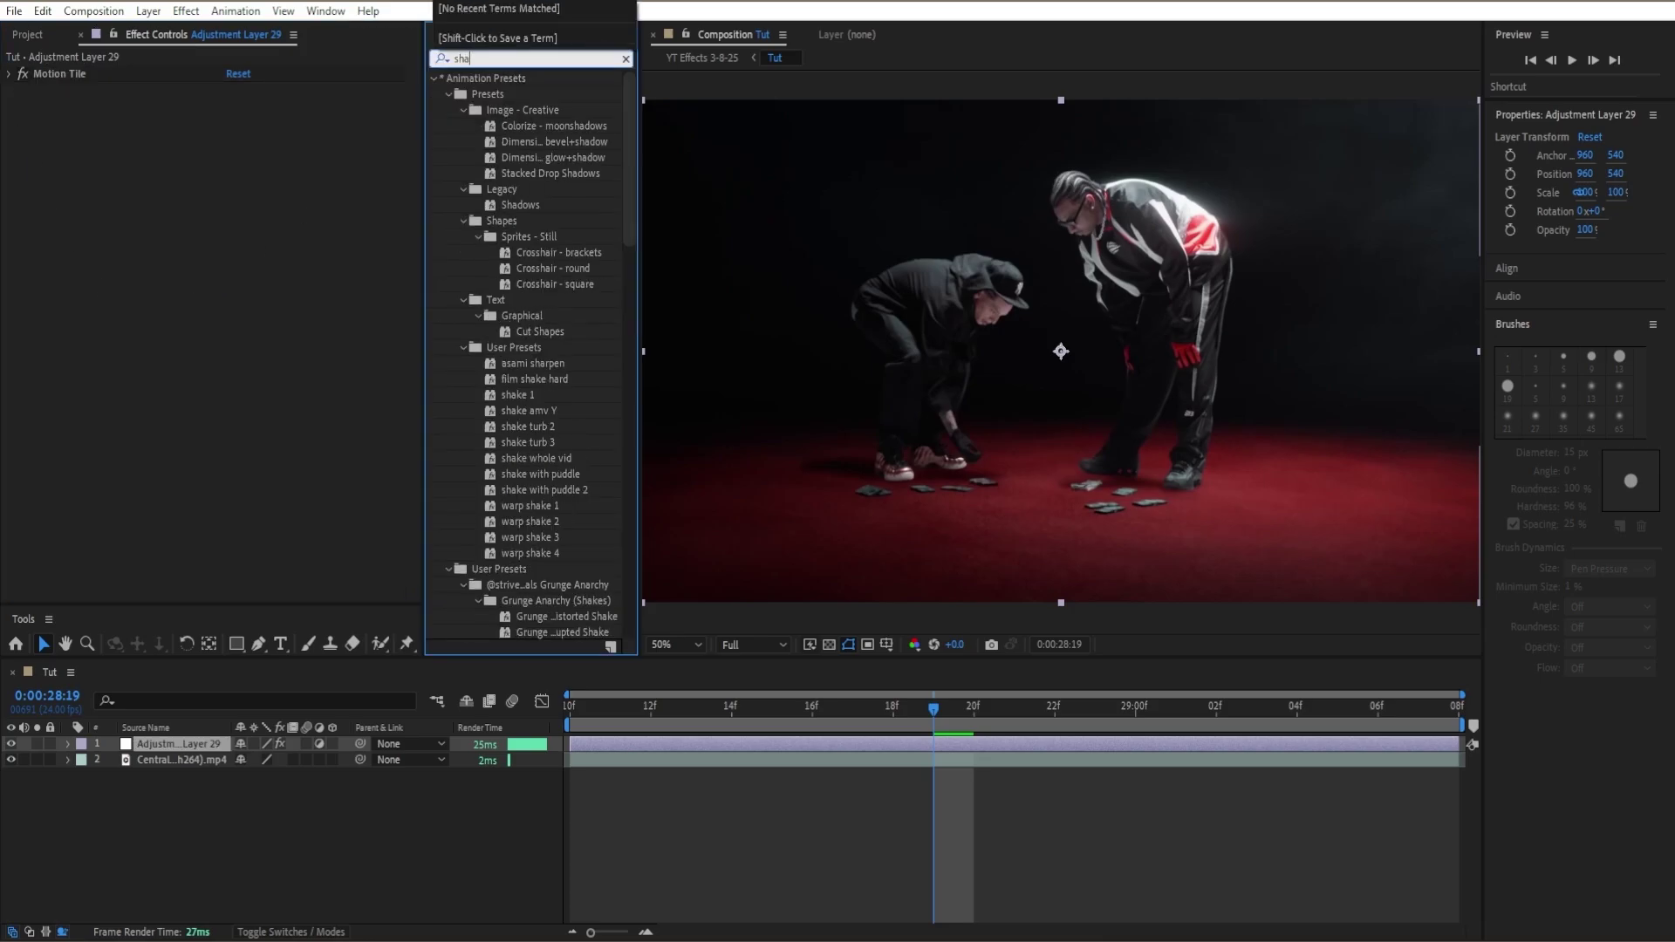
type("le")
key("BackSpace")
type("ke")
scroll(579, 322, "down", 5)
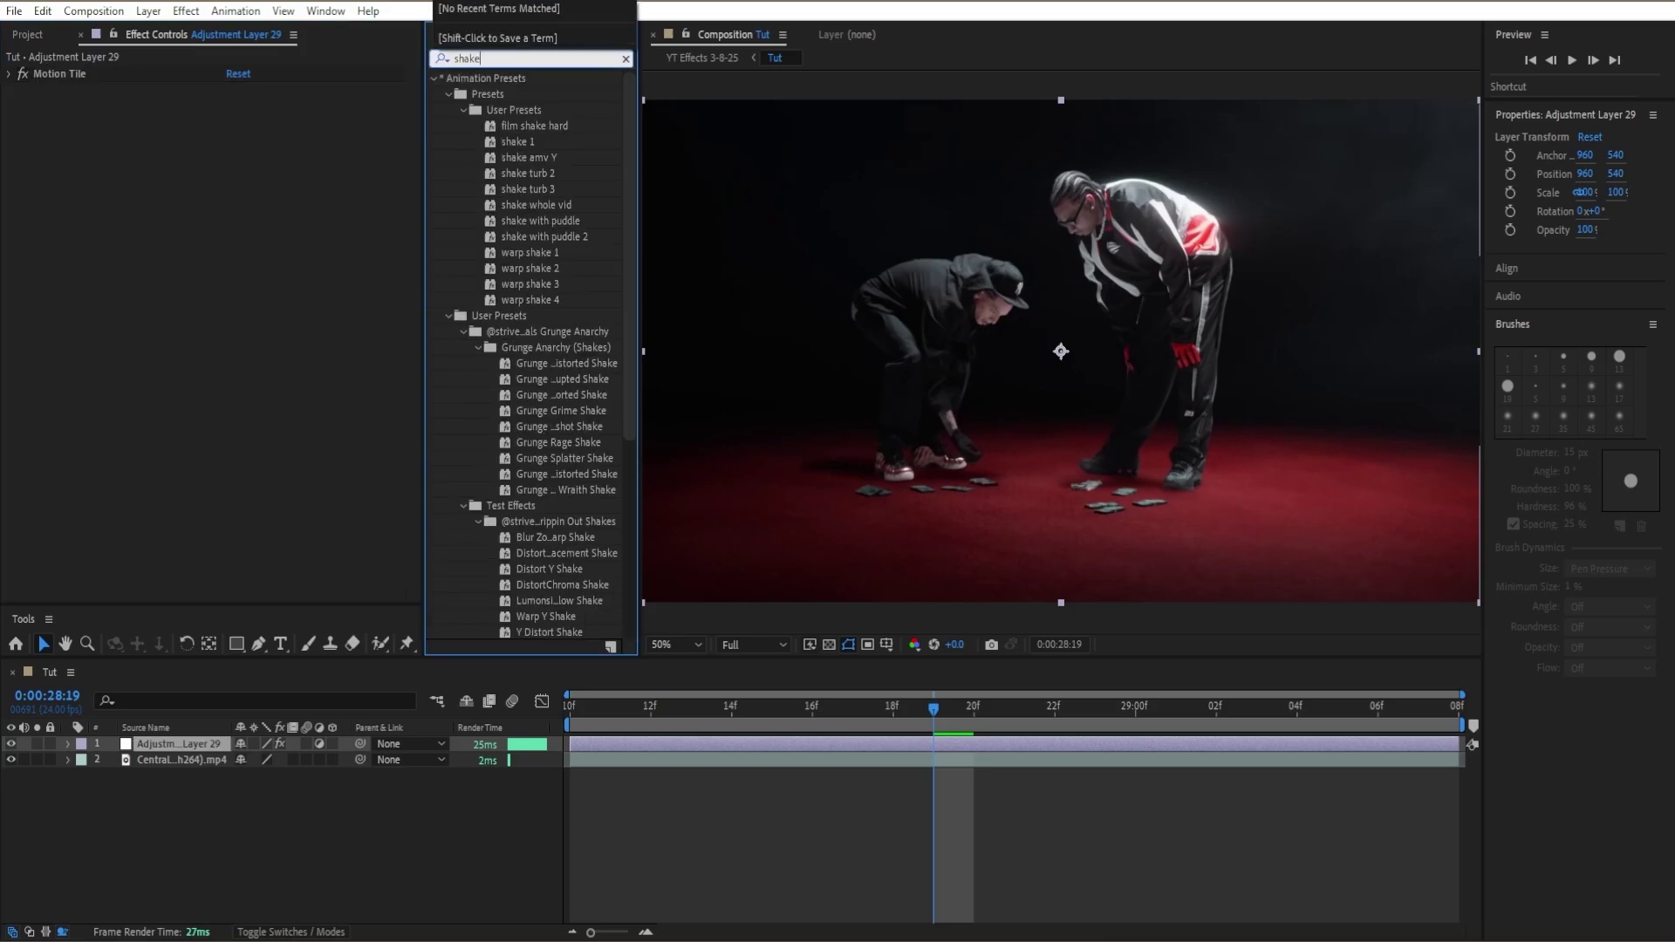
scroll(576, 367, "down", 5)
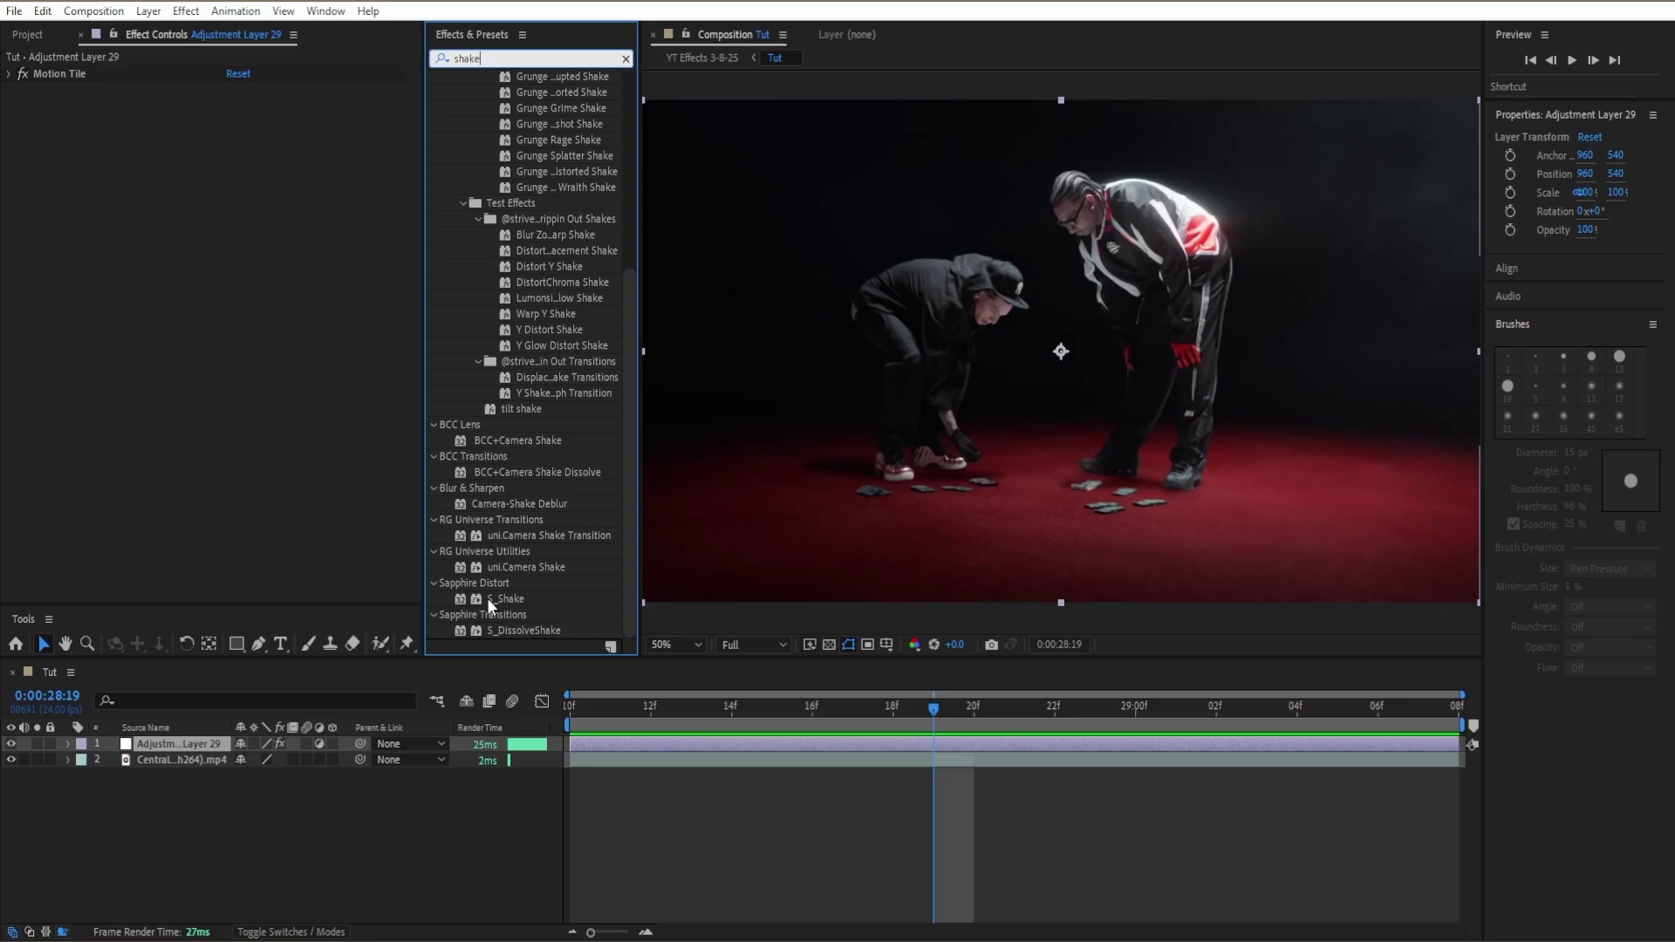
left_click_drag(484, 596, 87, 333)
left_click_drag(908, 715, 579, 745)
left_click(237, 216)
Keyframe S_Shake Amplitude from 2 at 28:10 to 0 at 28:18 and enable Motion Blur
type("2")
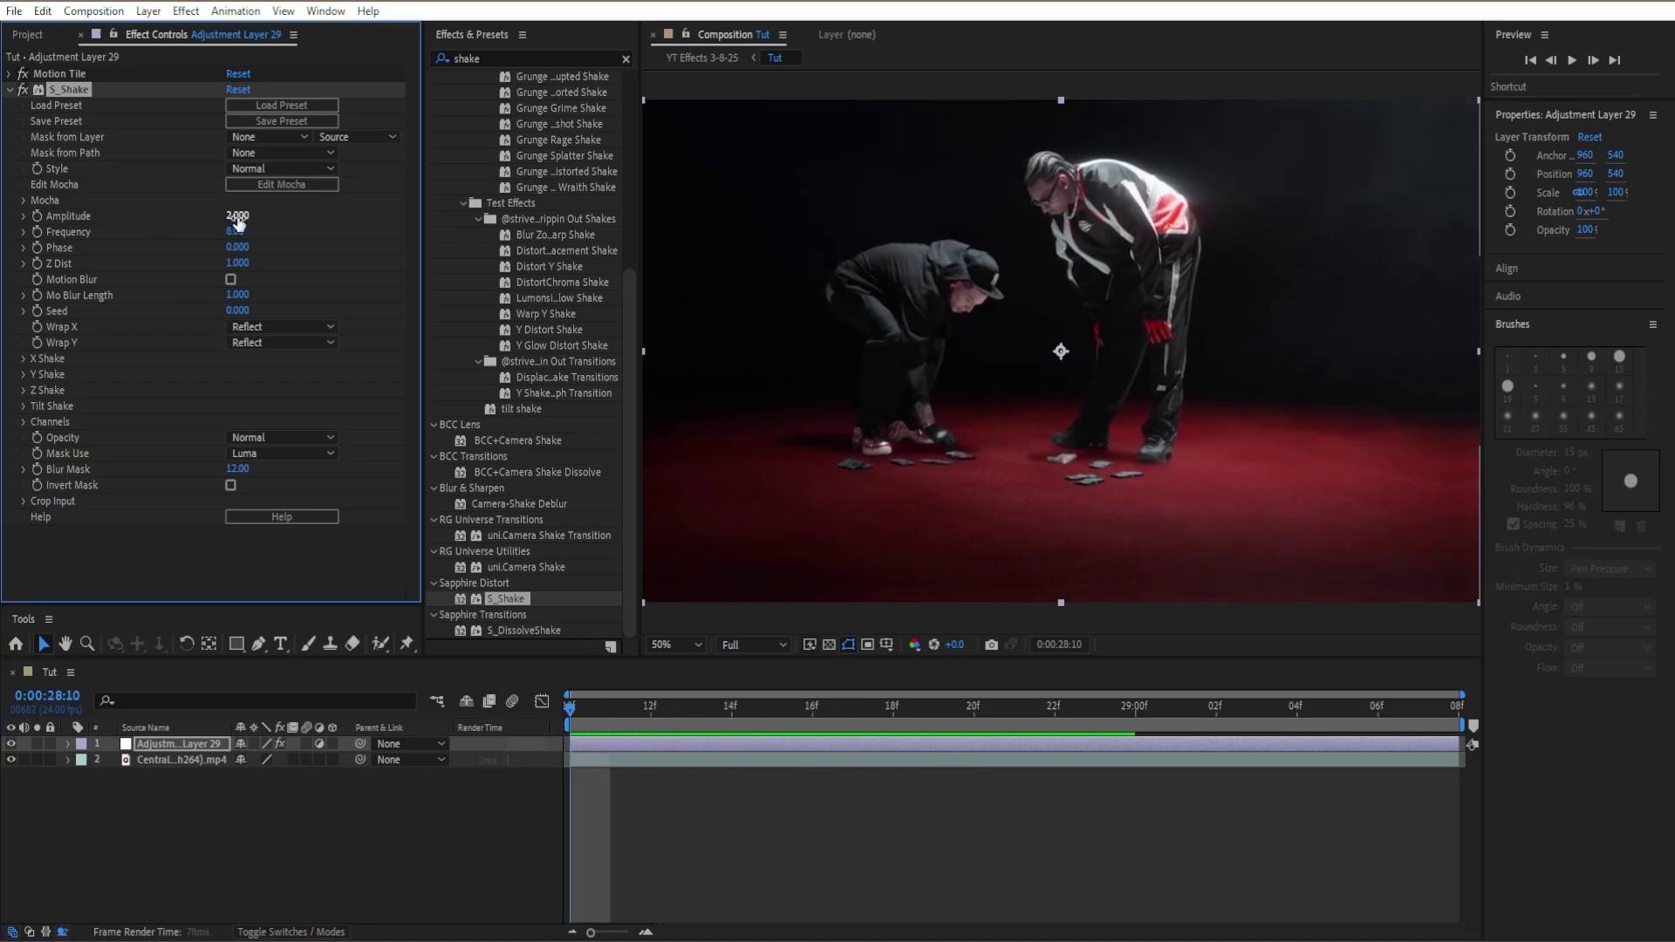
key("Return")
left_click(37, 215)
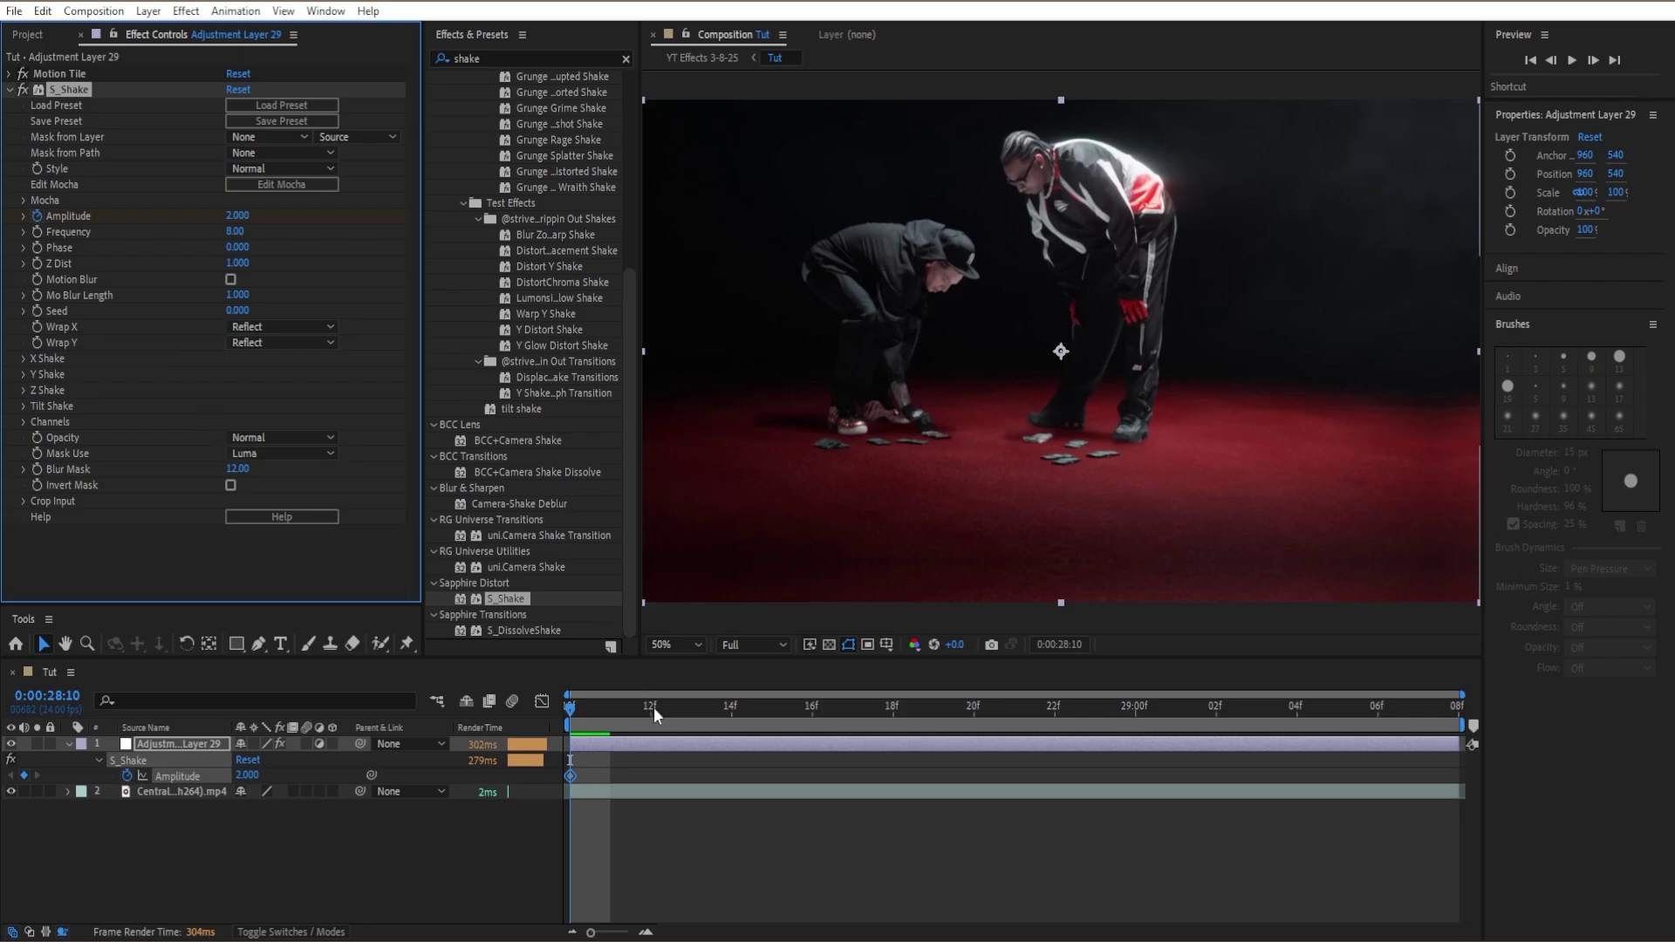
left_click_drag(693, 721, 888, 719)
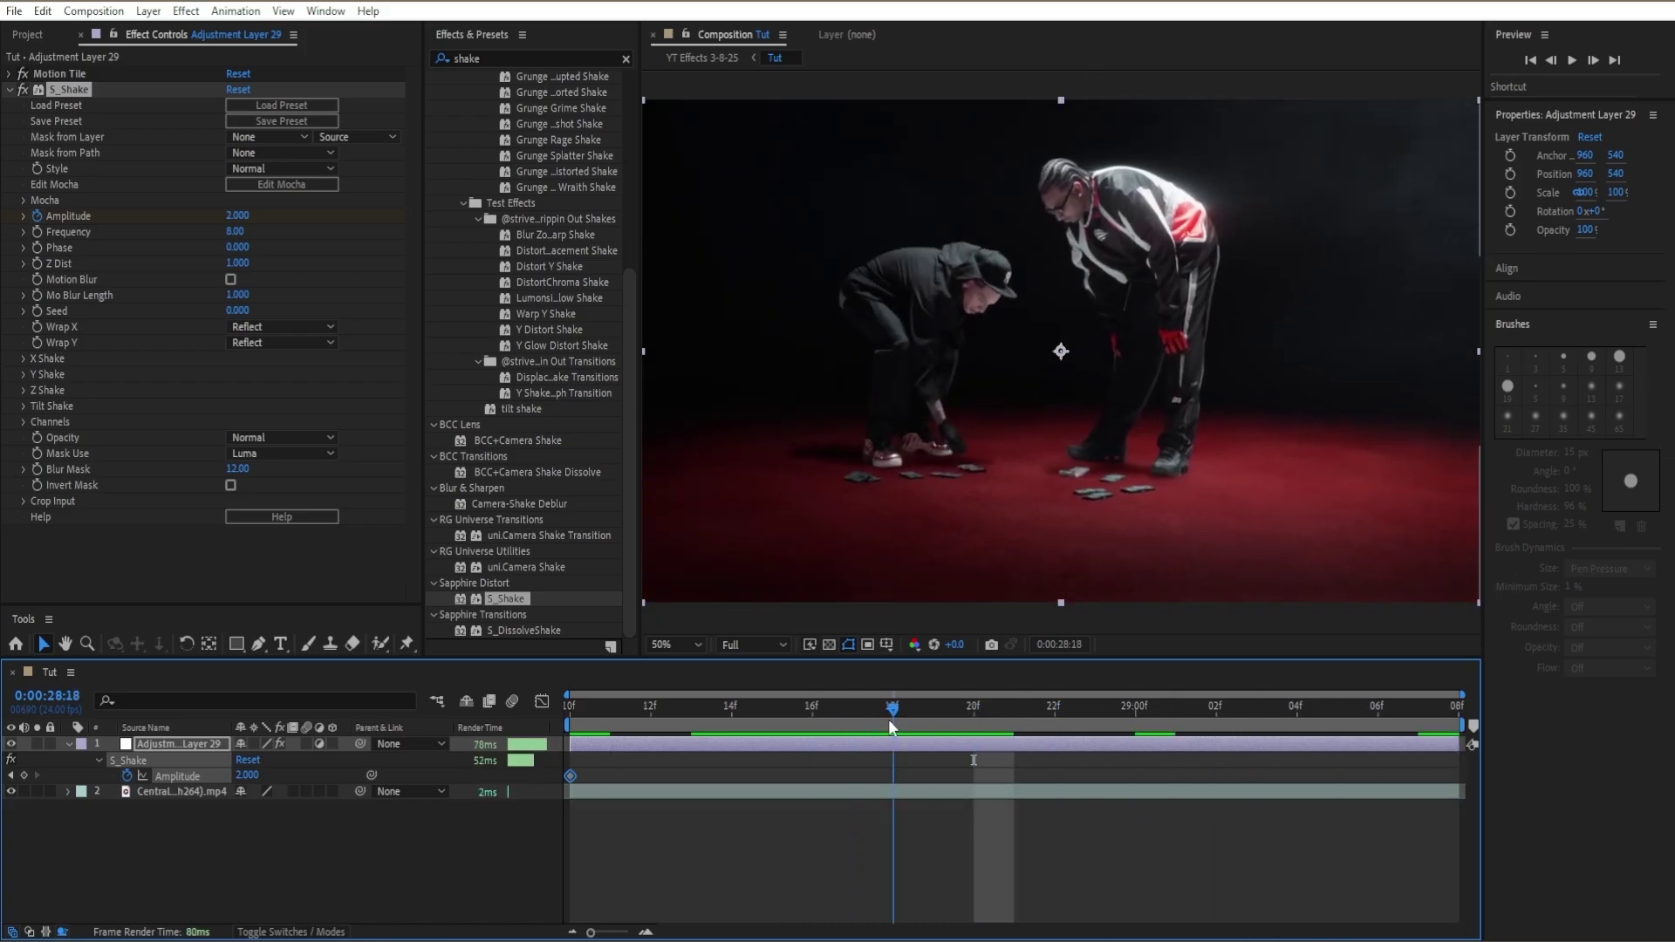
left_click(237, 213)
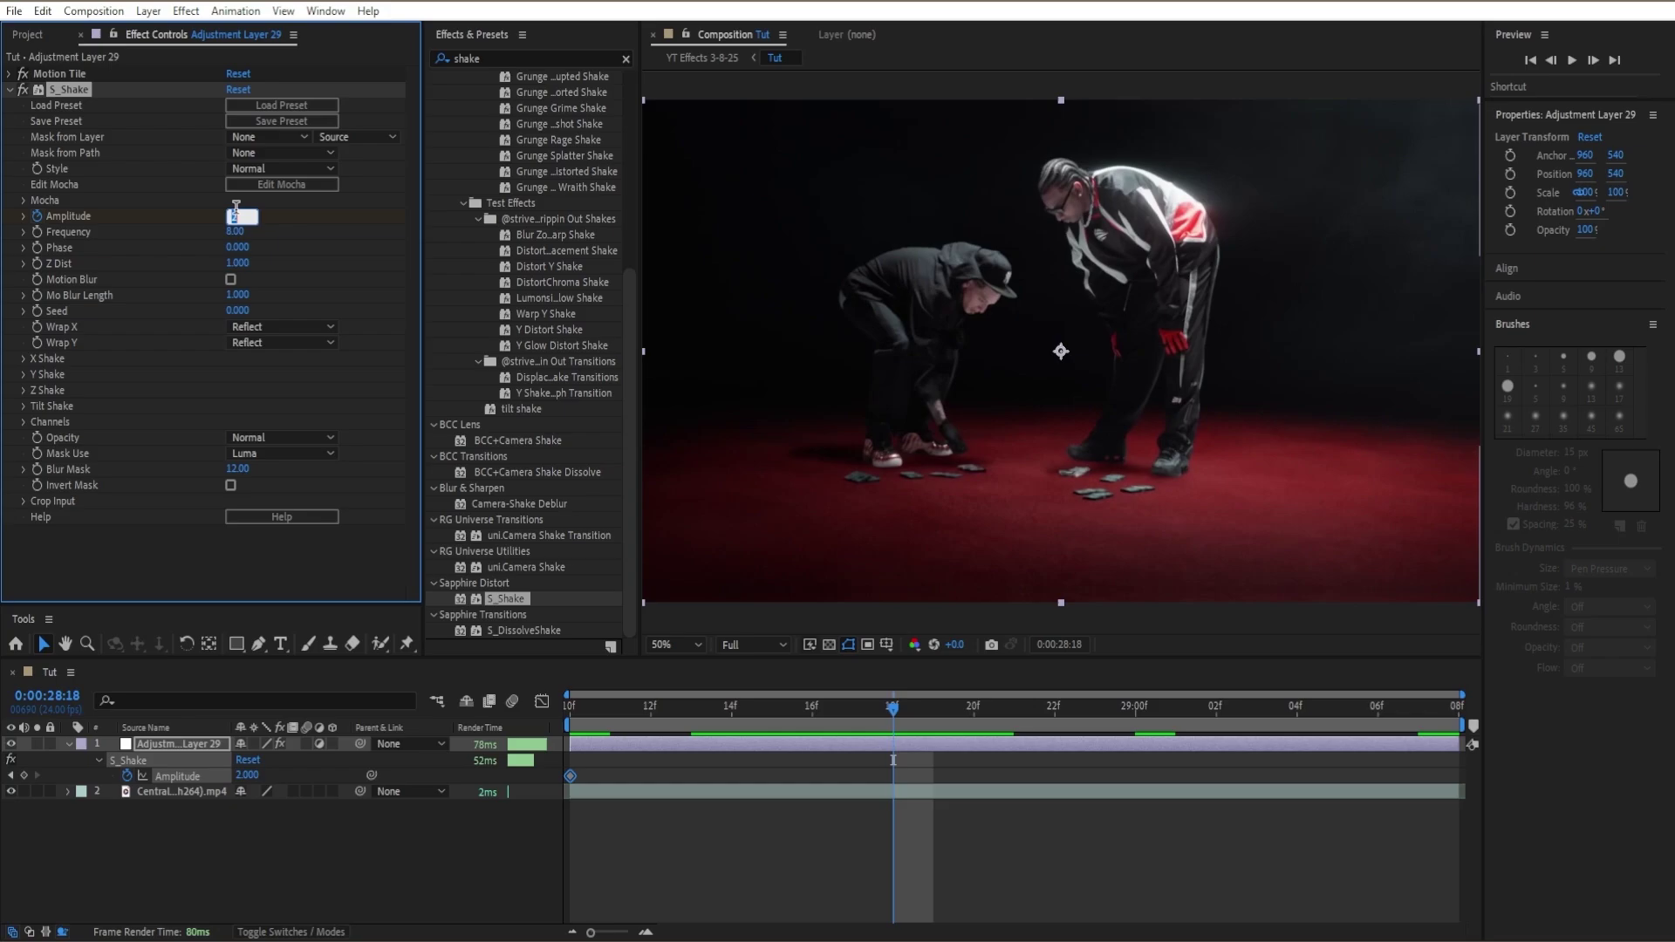
type("0")
key("Return")
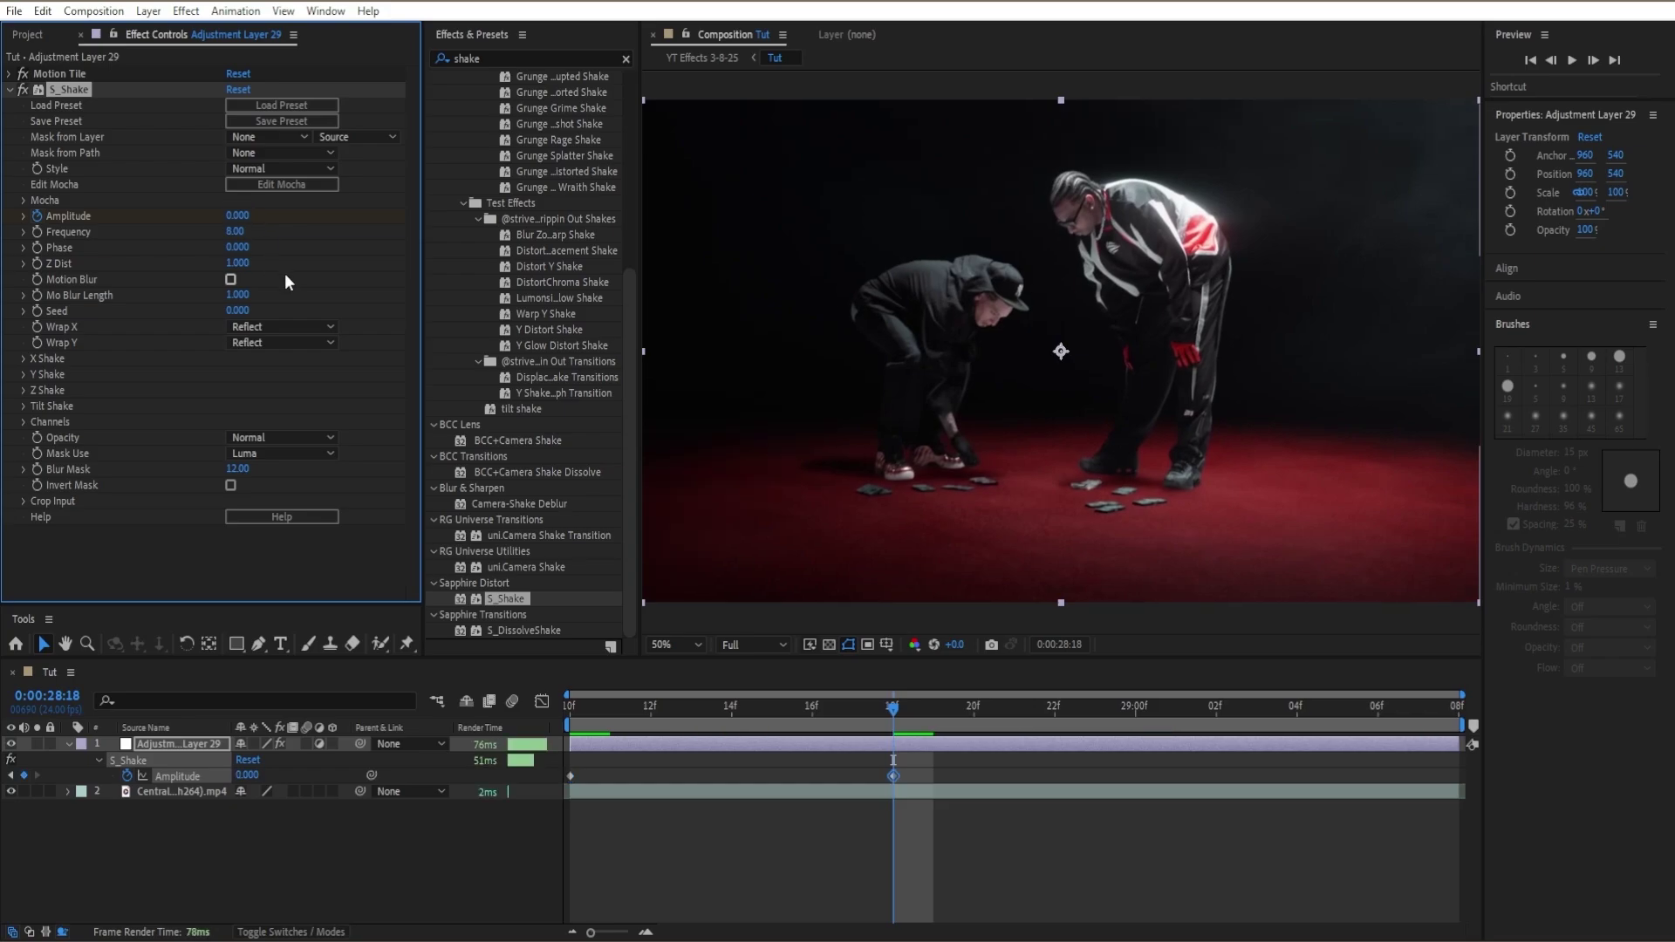
left_click(231, 280)
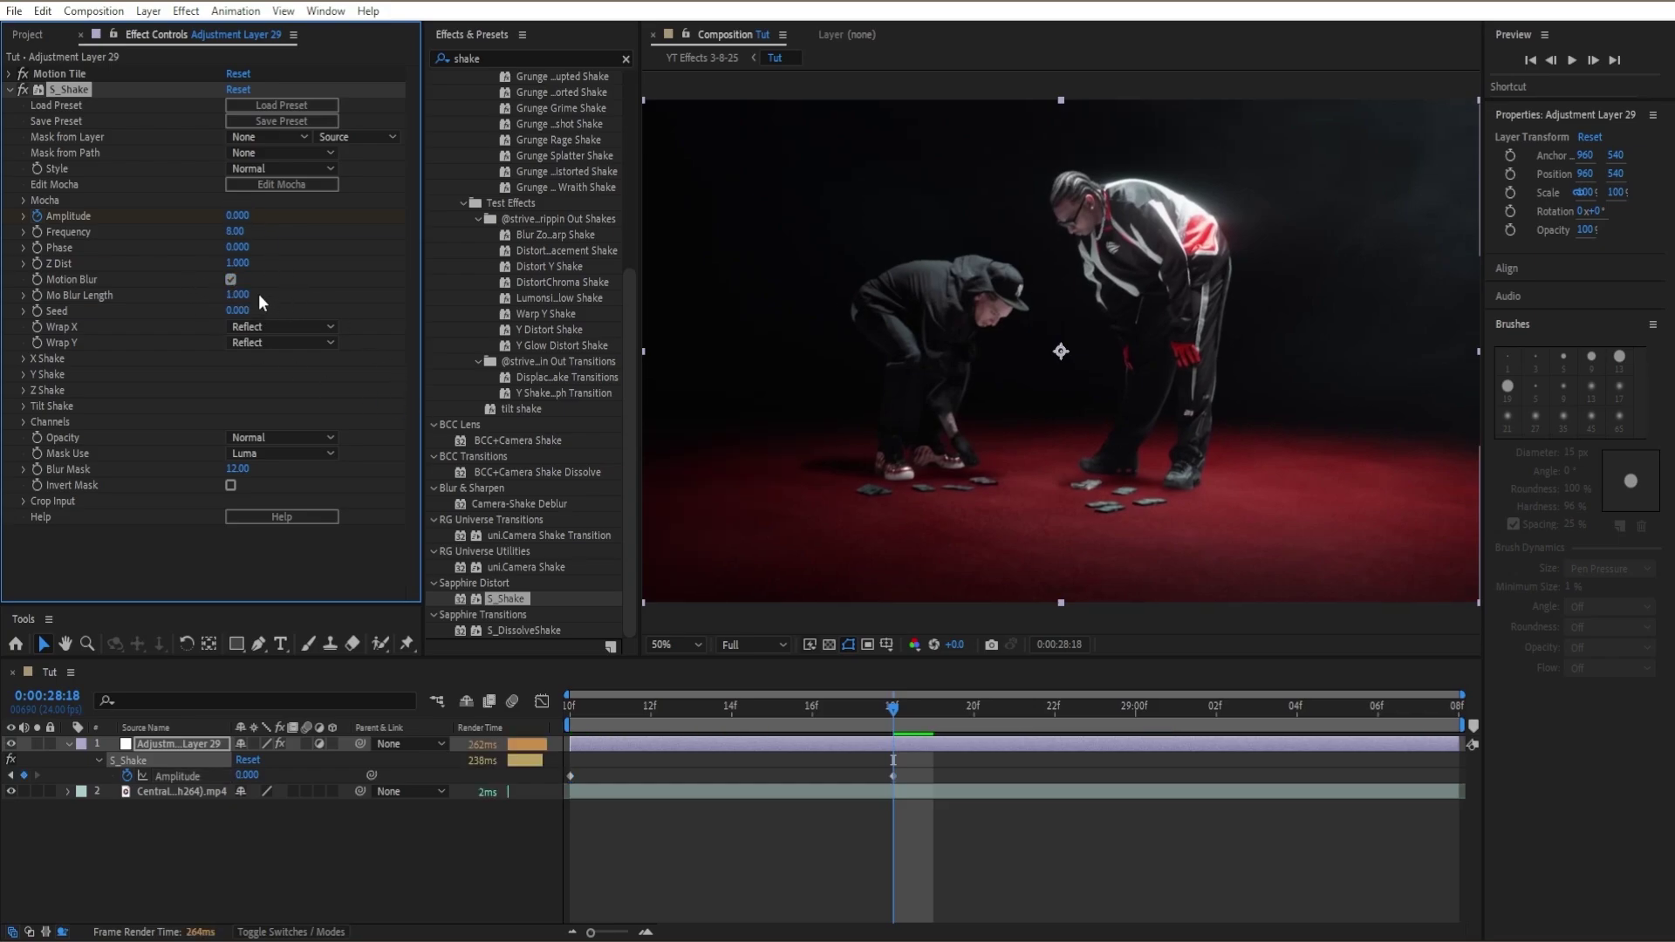
Keyframe S_Shake Y Rand Amp from 1176 at 28:10 to its reset value 96 at 28:18
left_click(569, 704)
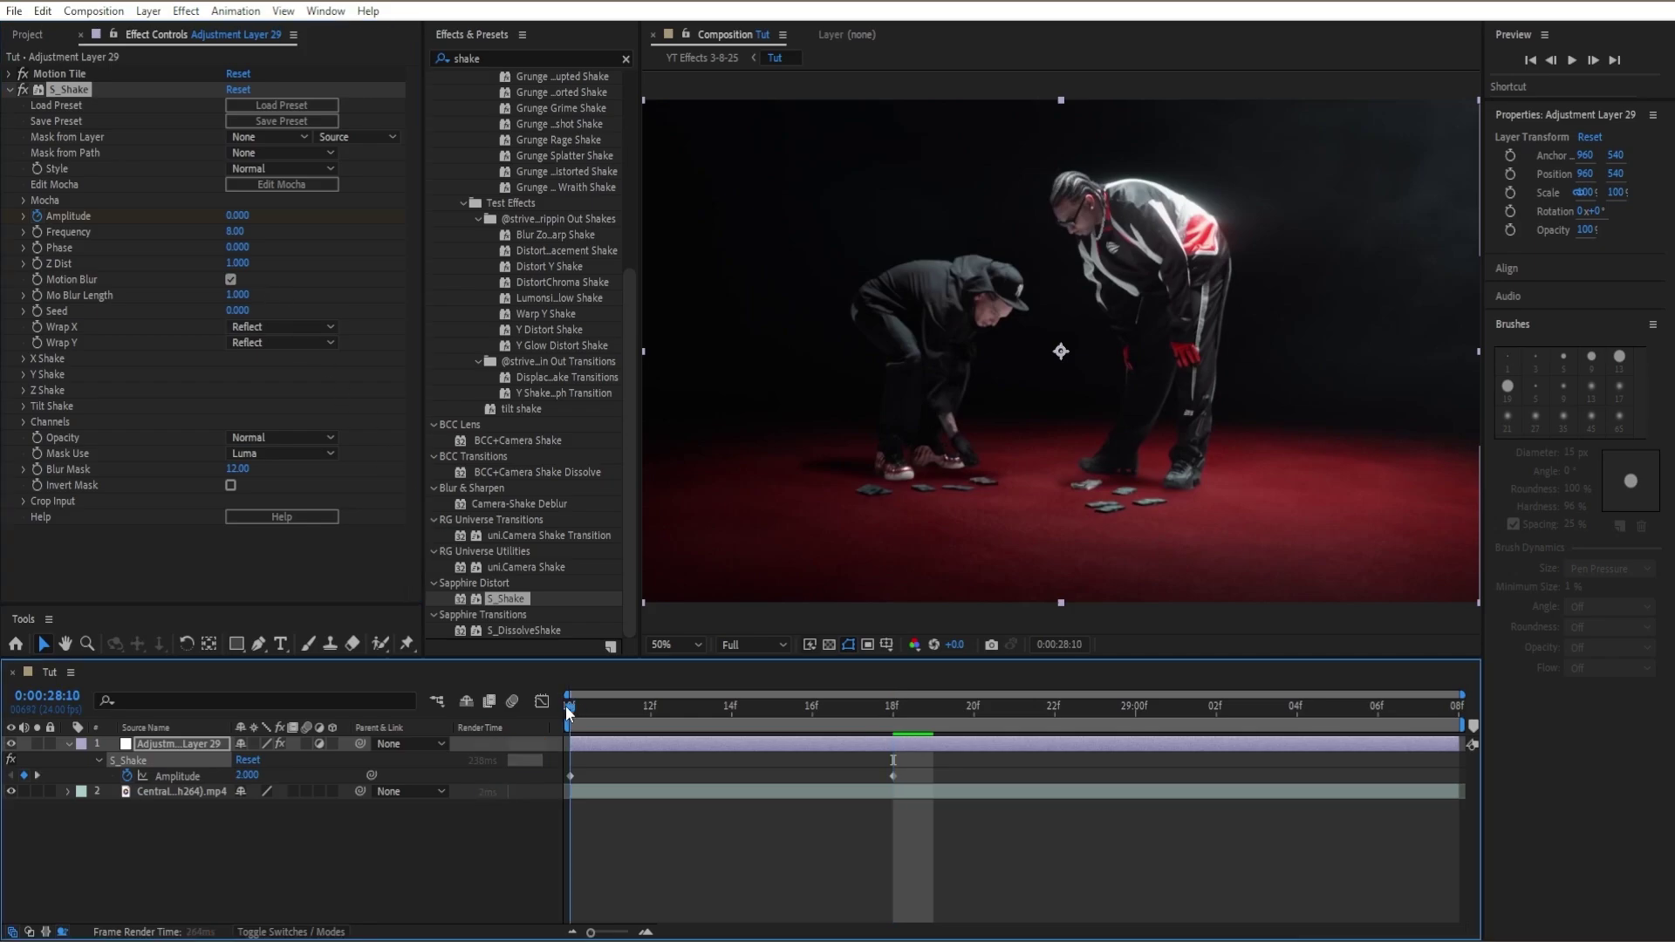
left_click(24, 375)
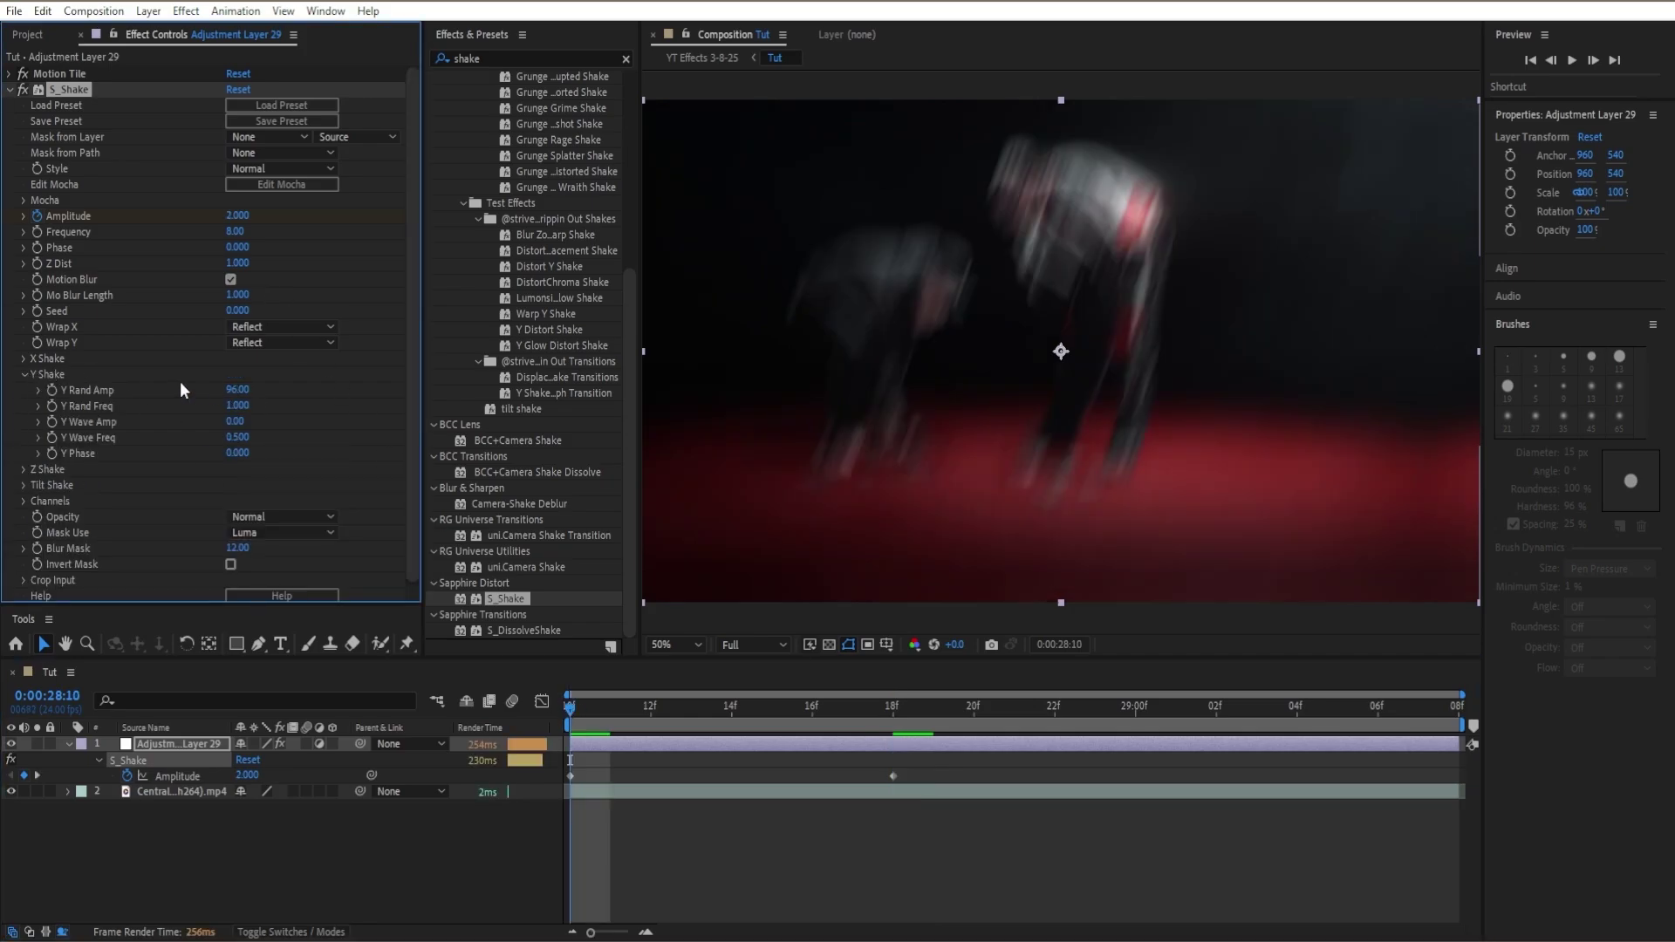
left_click(236, 389)
type("1176")
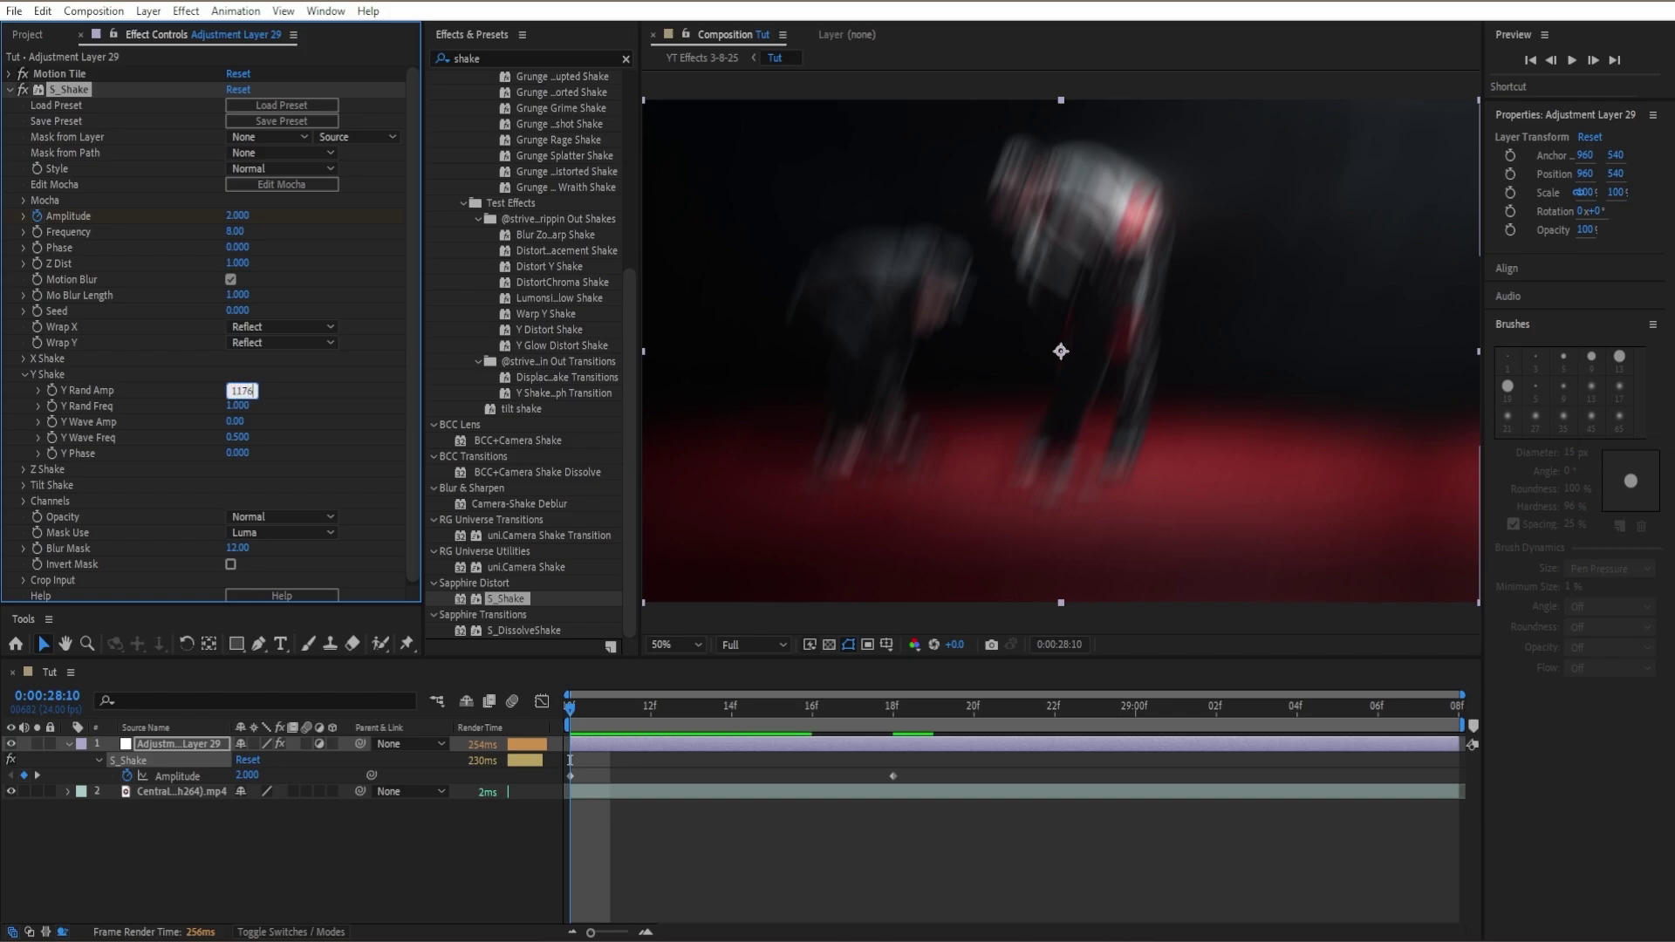
key("Return")
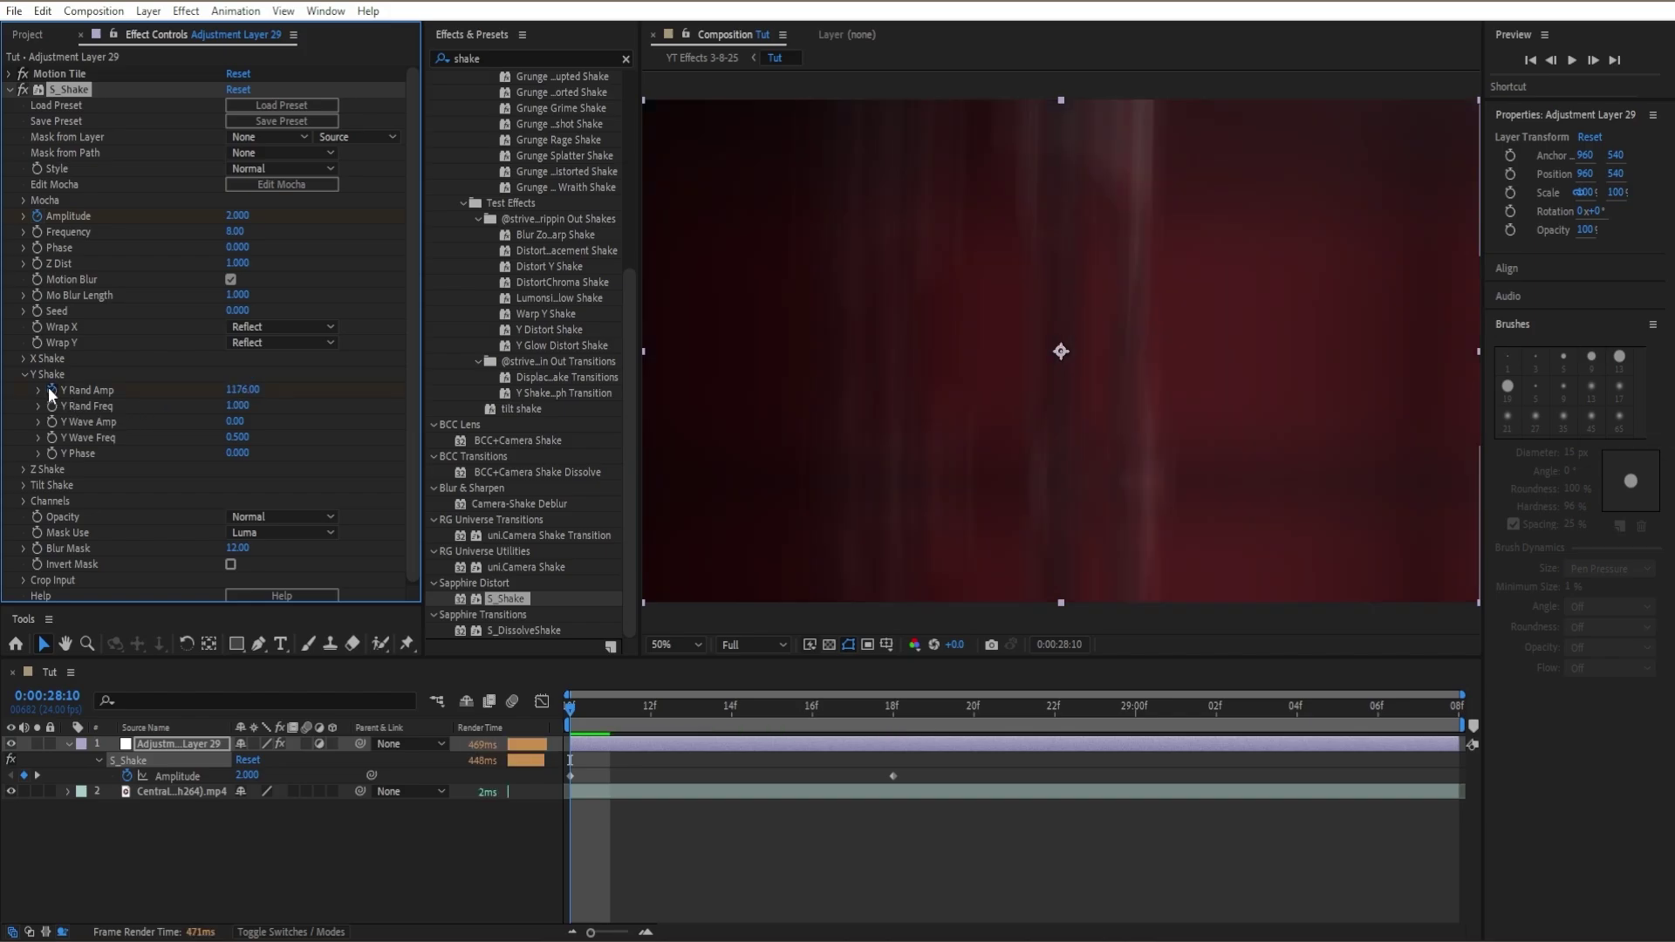
left_click(52, 390)
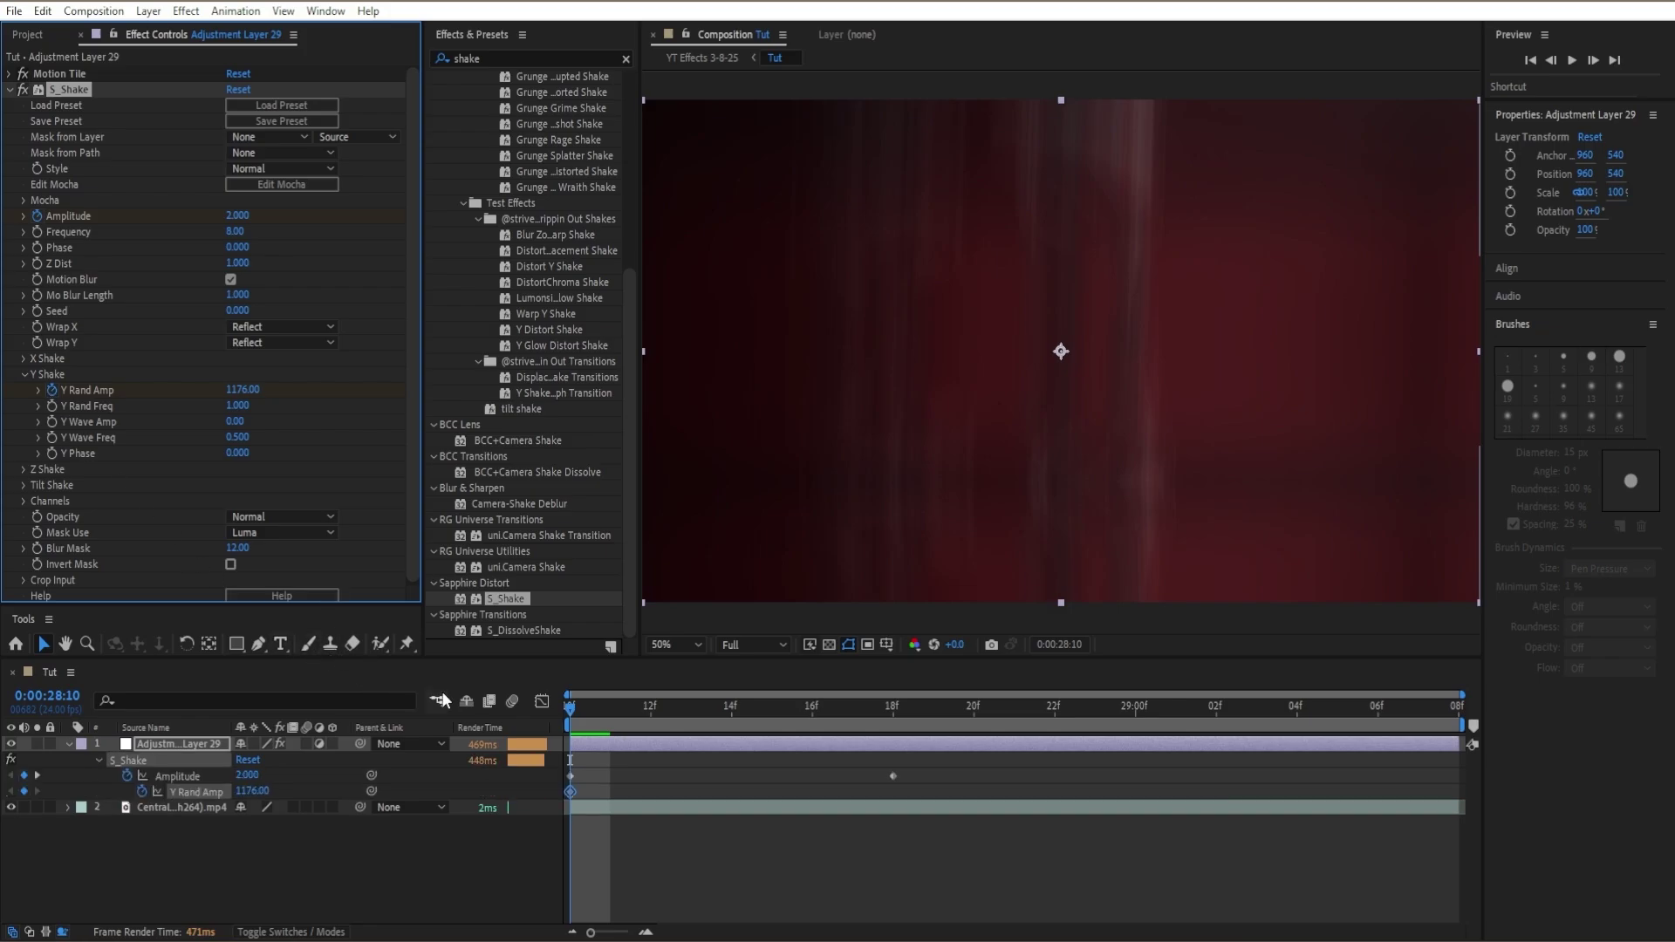
left_click(771, 709)
left_click(904, 719)
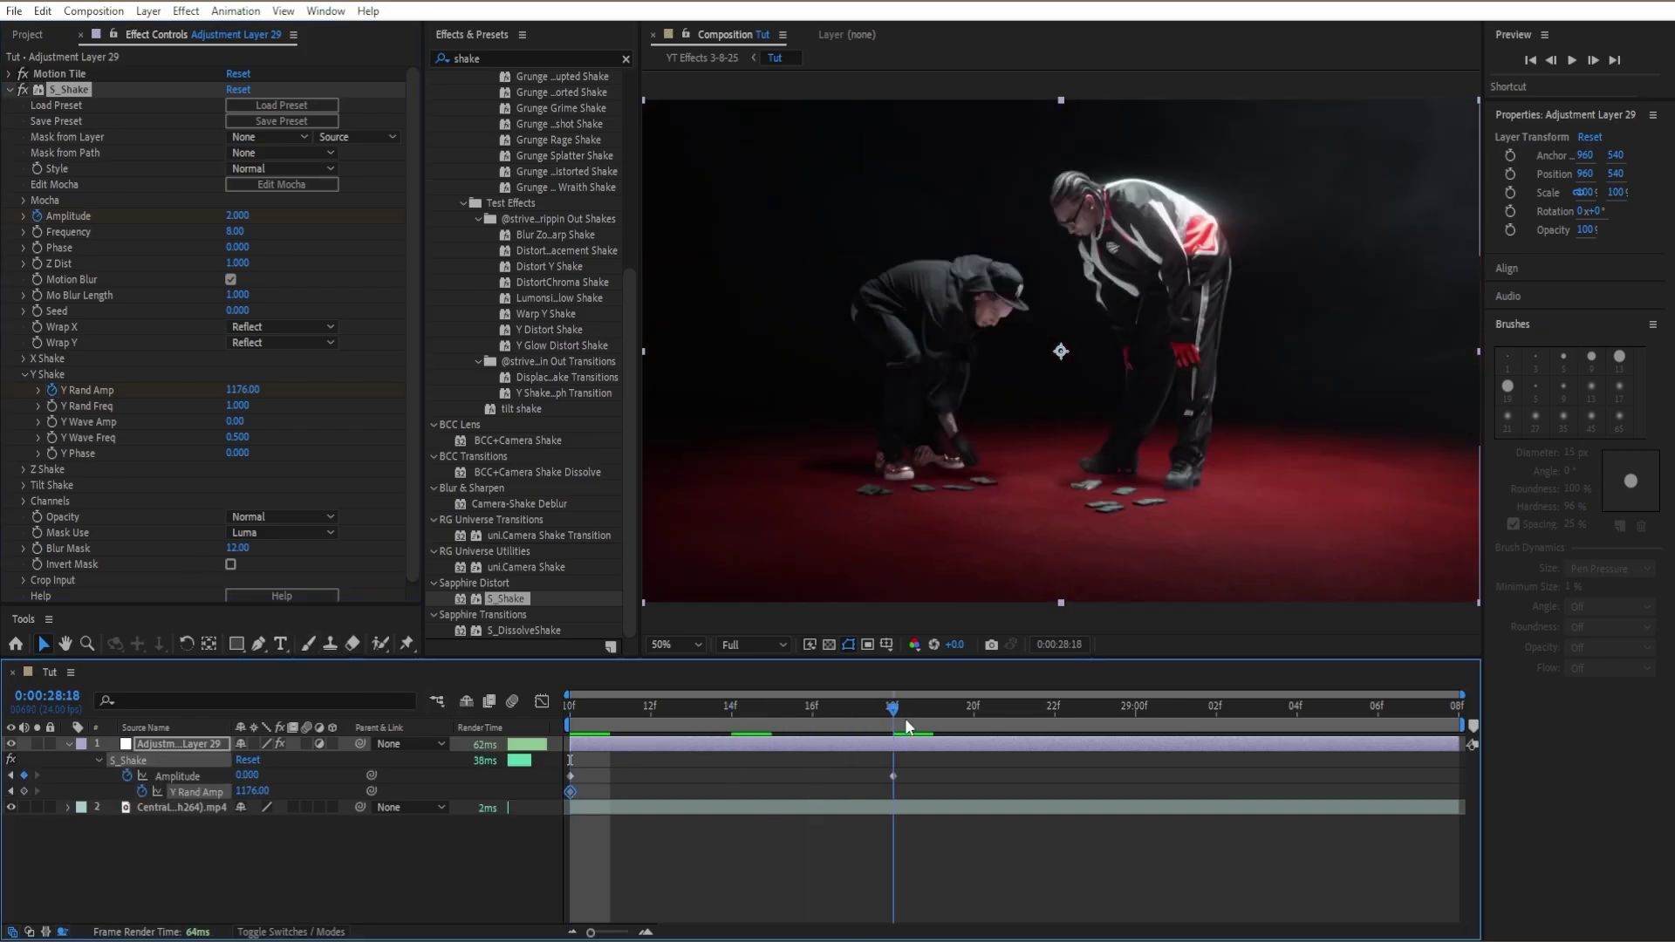
left_click(241, 390)
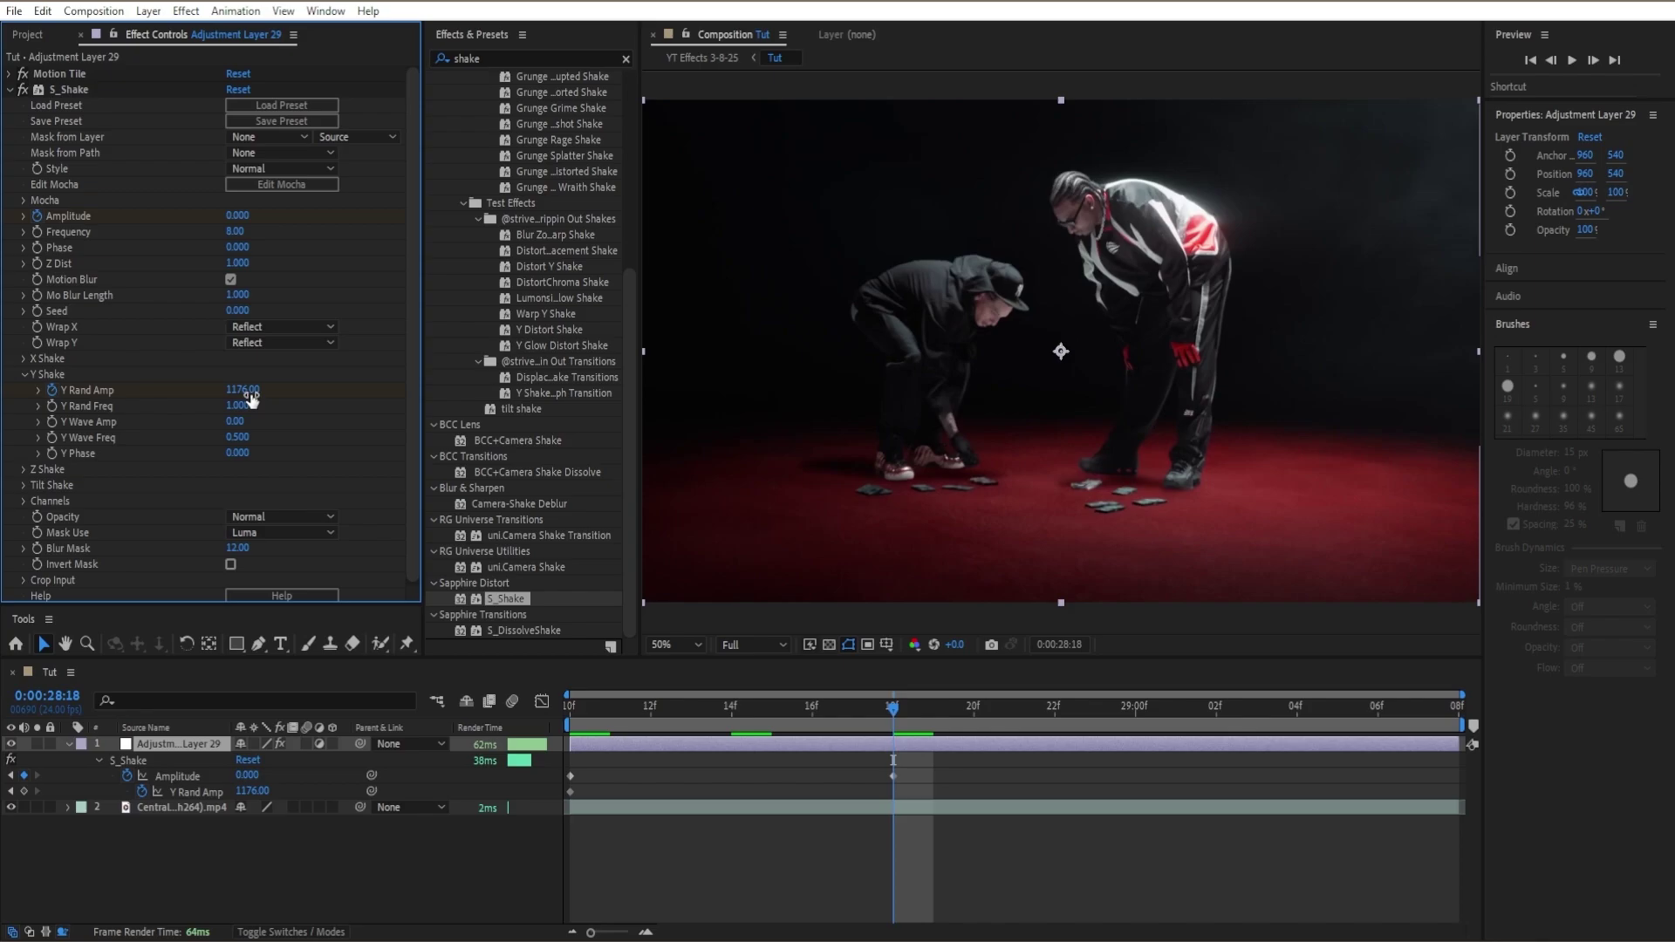
right_click(247, 390)
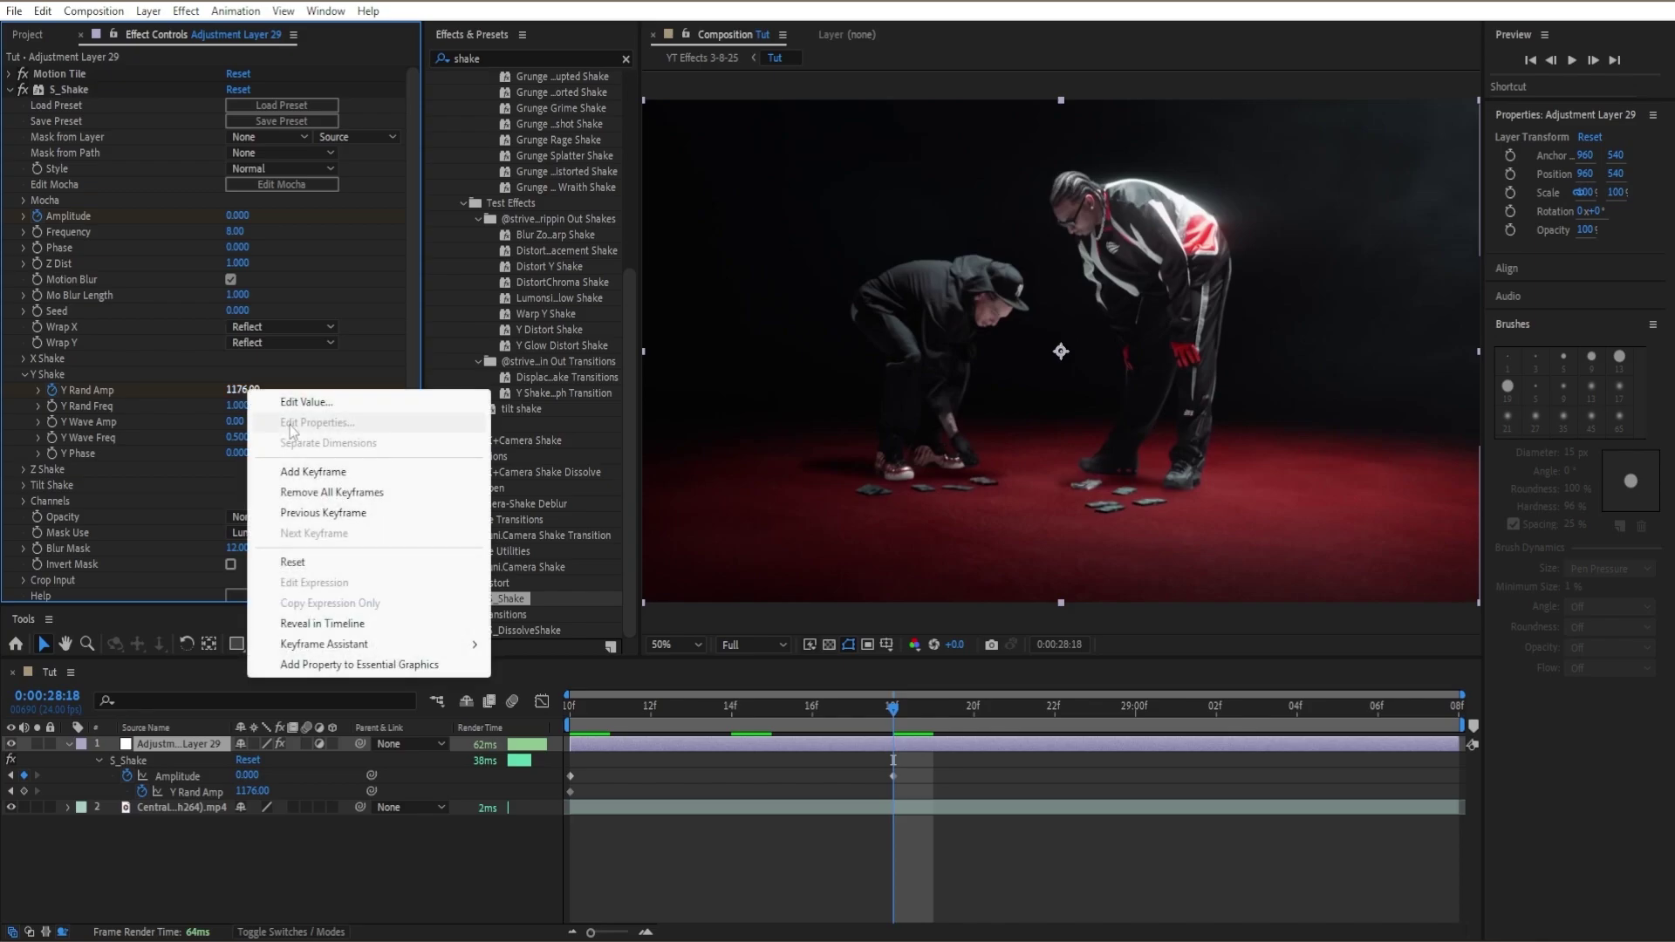
left_click(292, 562)
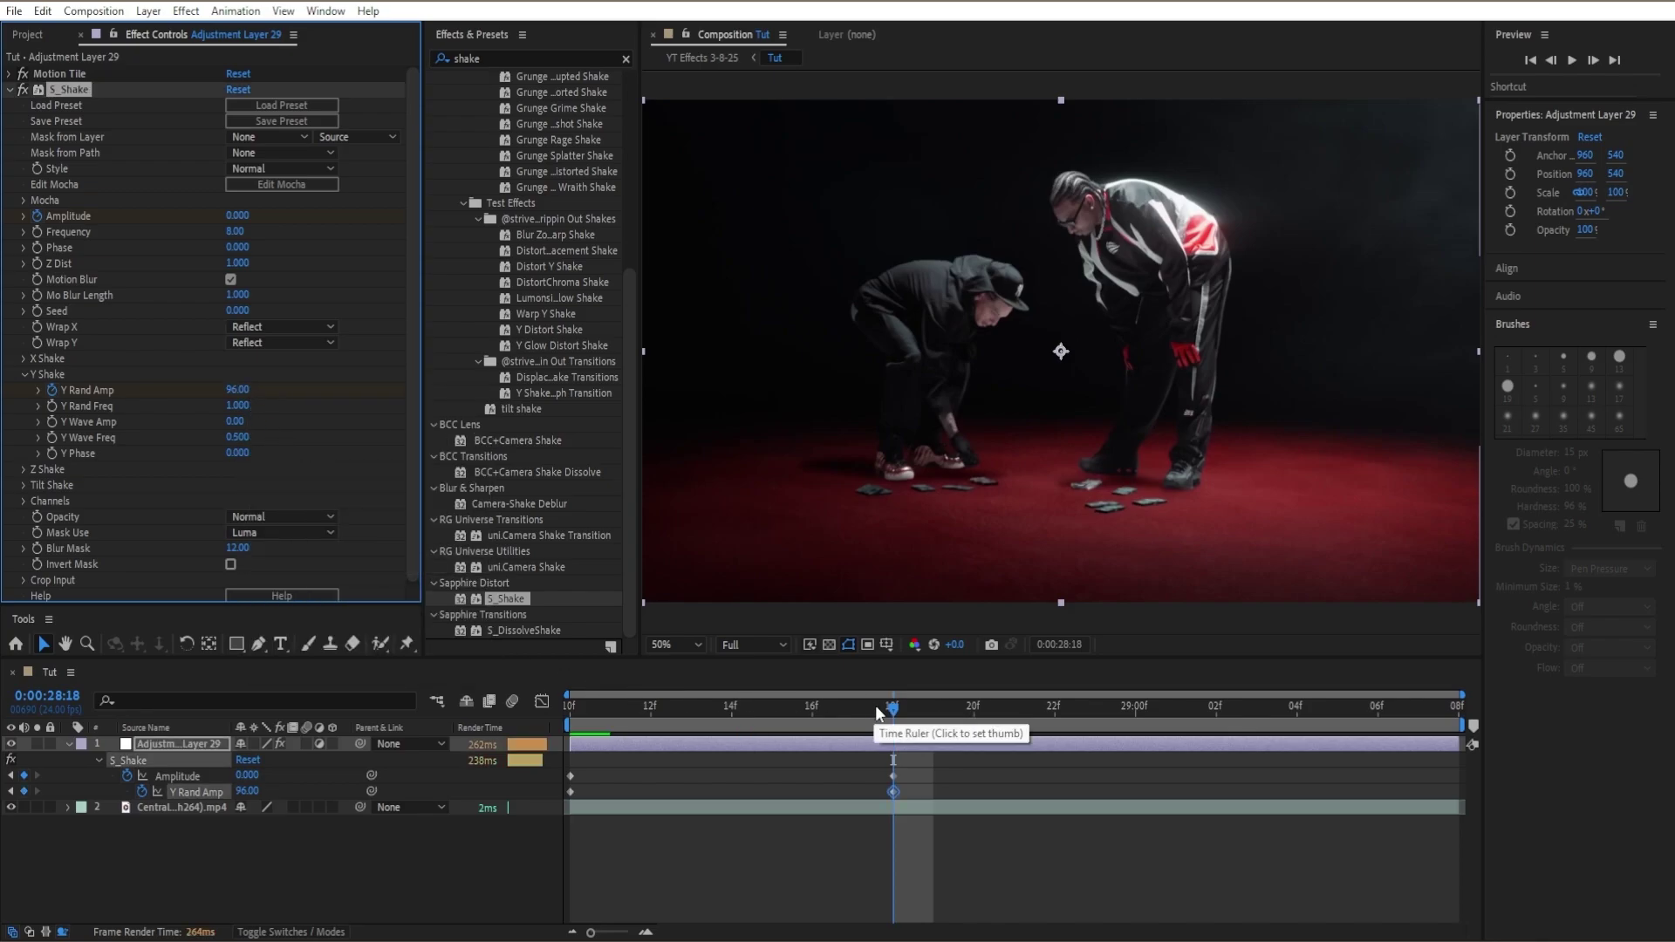
Preview the shake and apply Easy Ease to all four S_Shake keyframes
left_click_drag(876, 705, 740, 738)
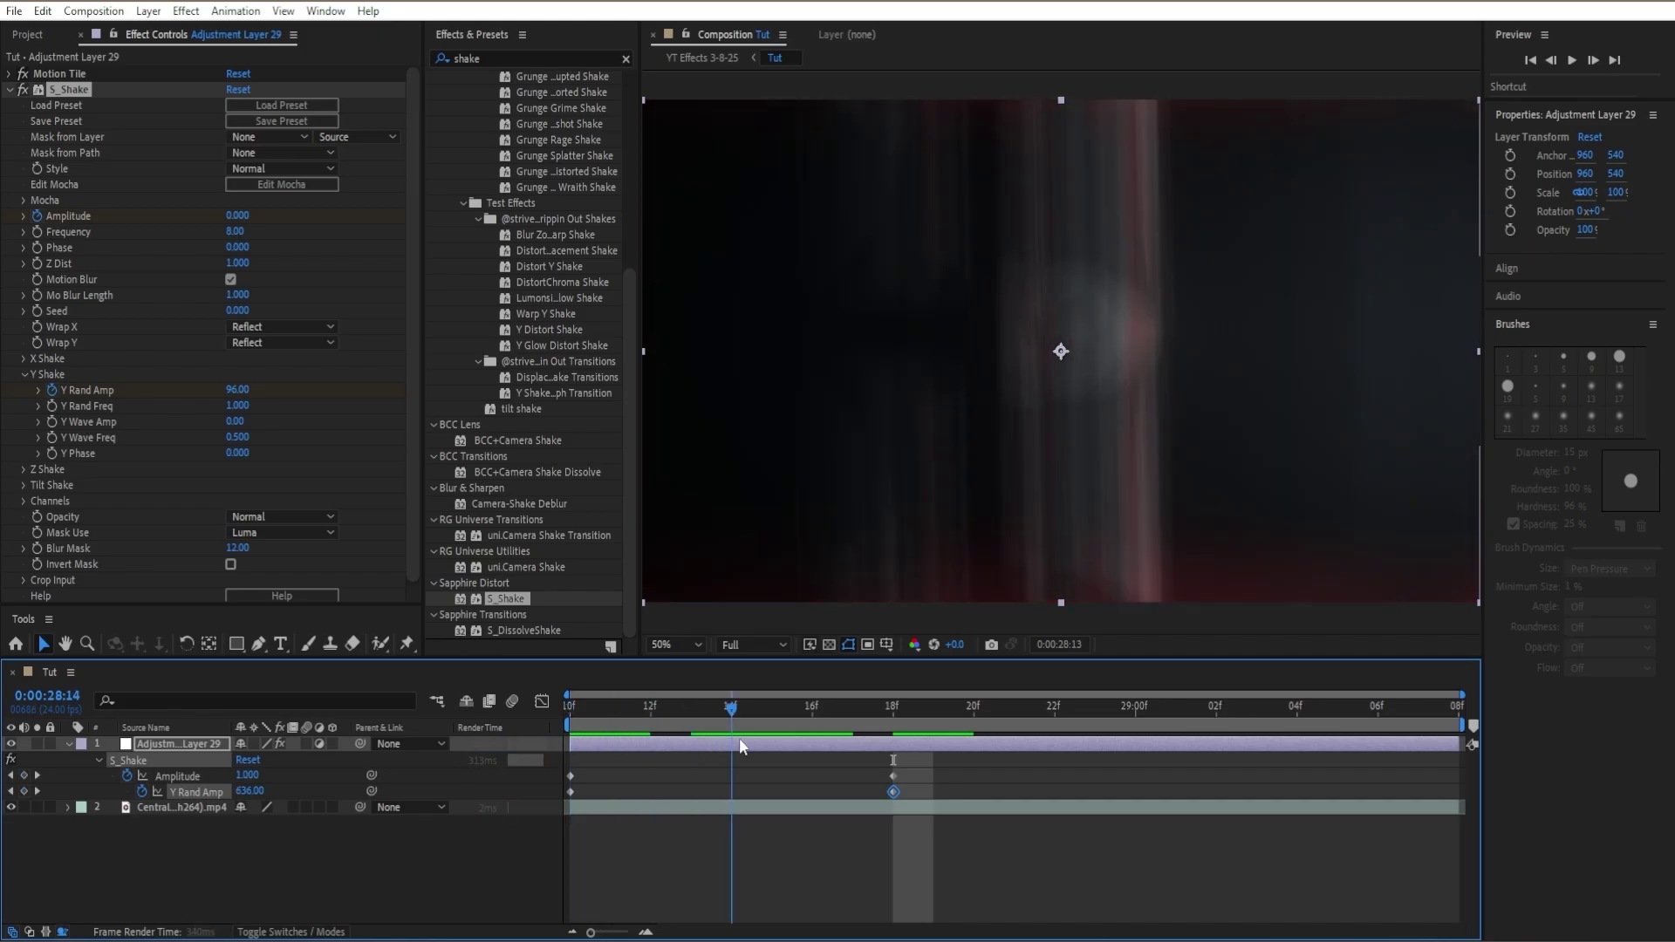
key("space")
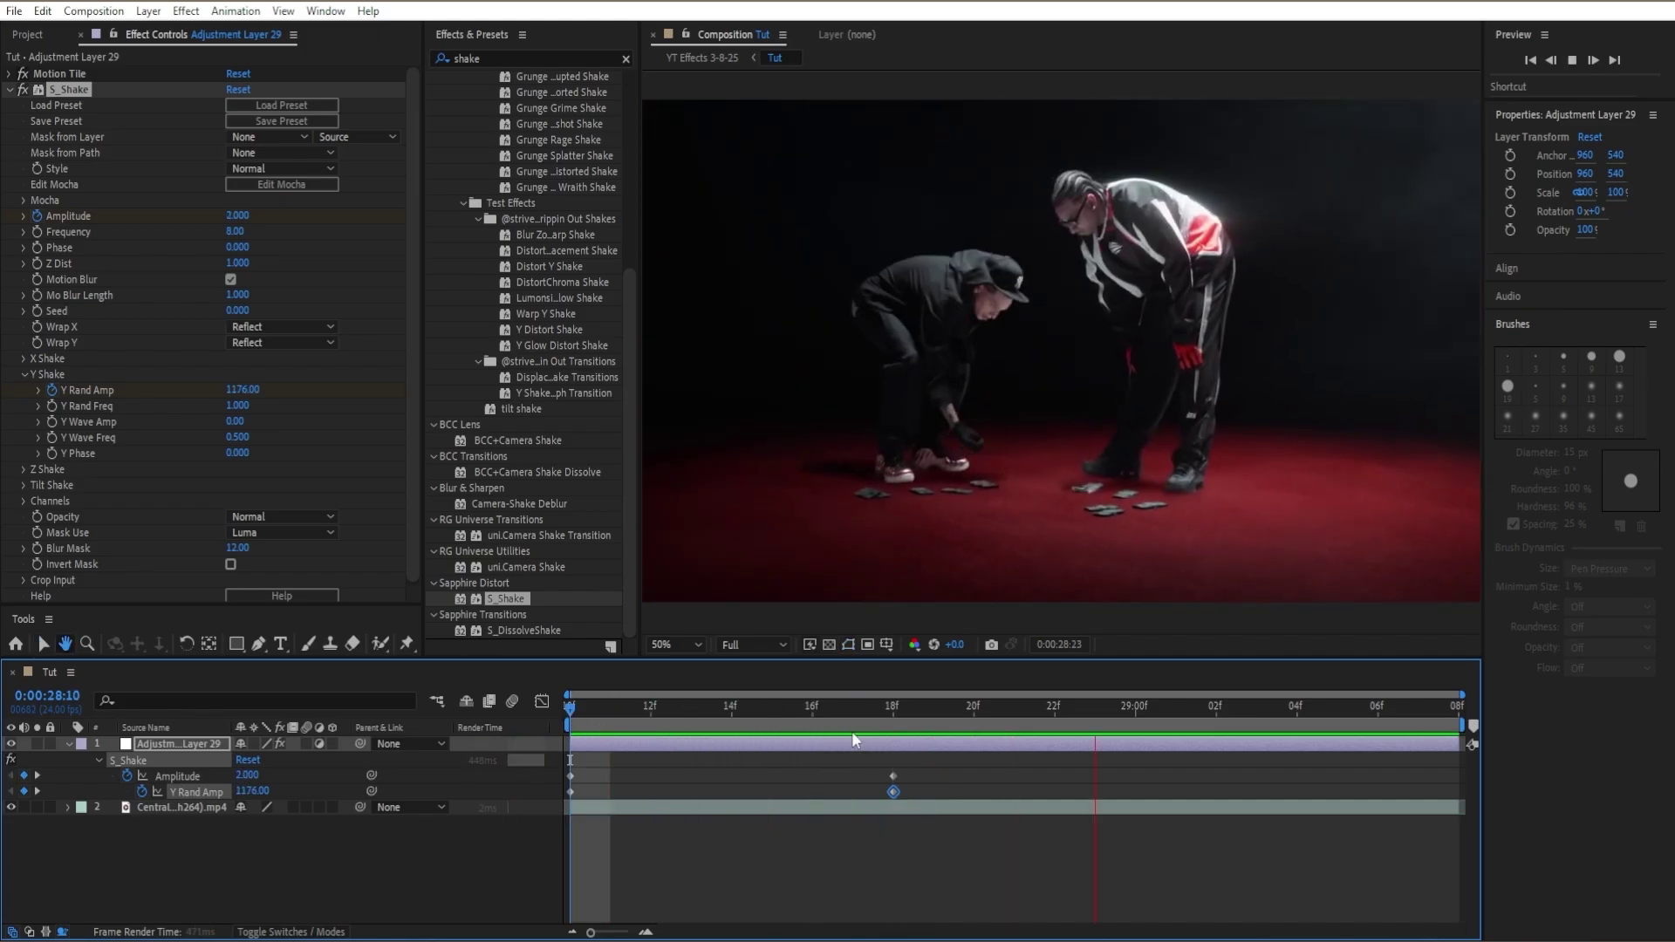
left_click(851, 740)
left_click_drag(940, 764, 567, 779)
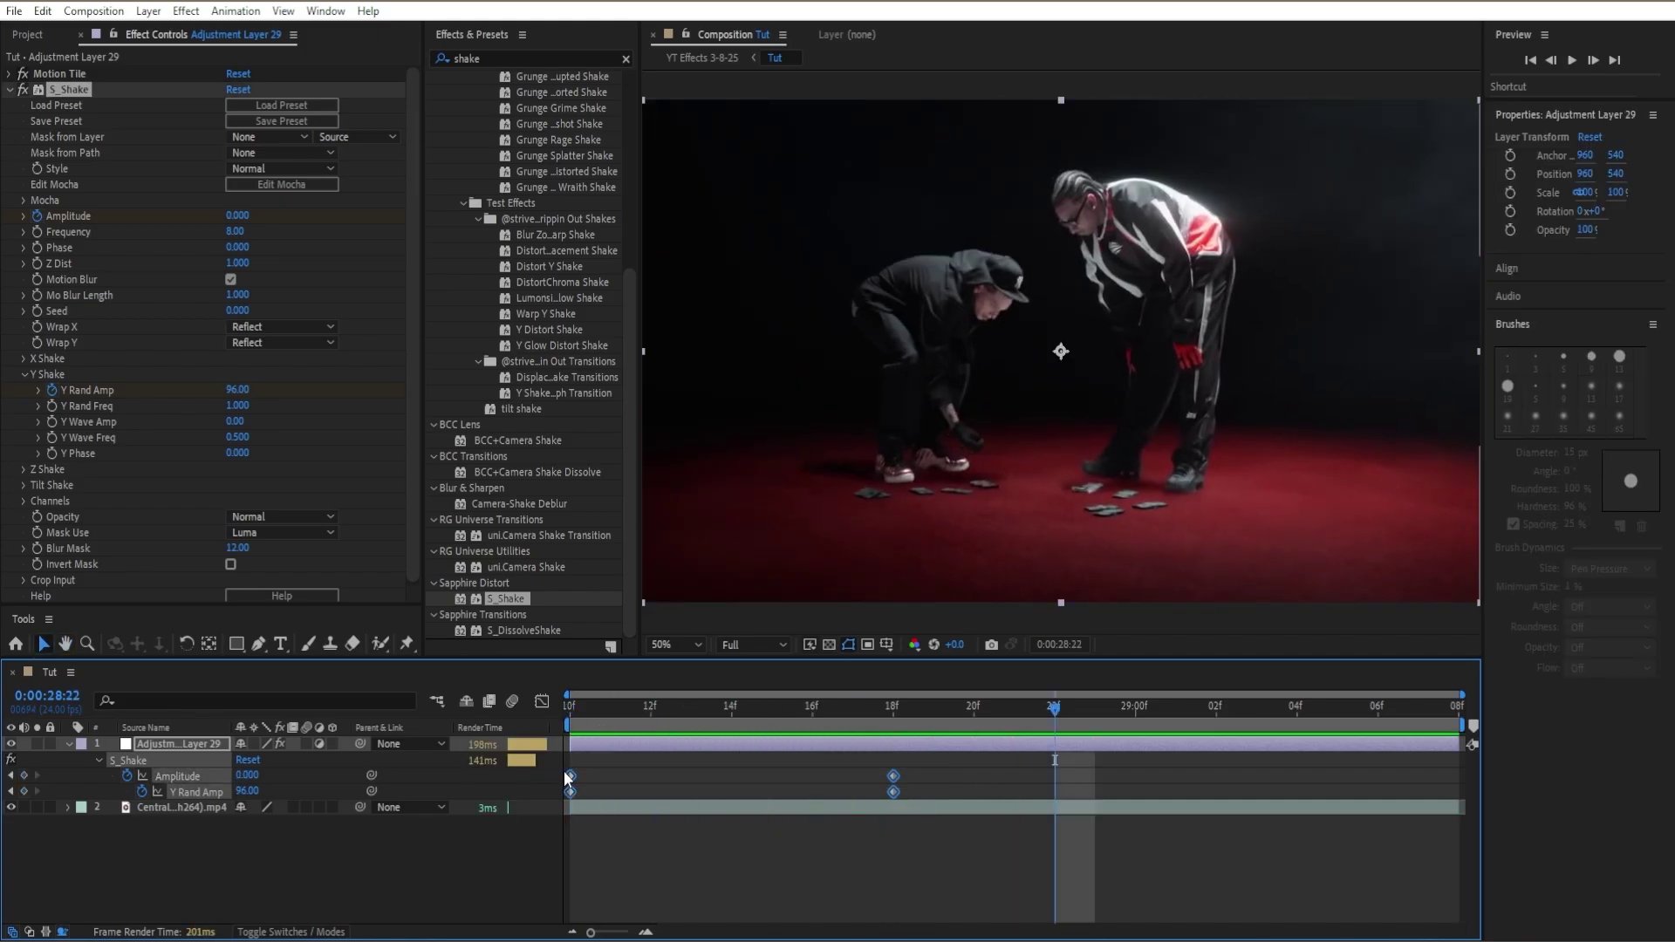
key("F9")
left_click(677, 799)
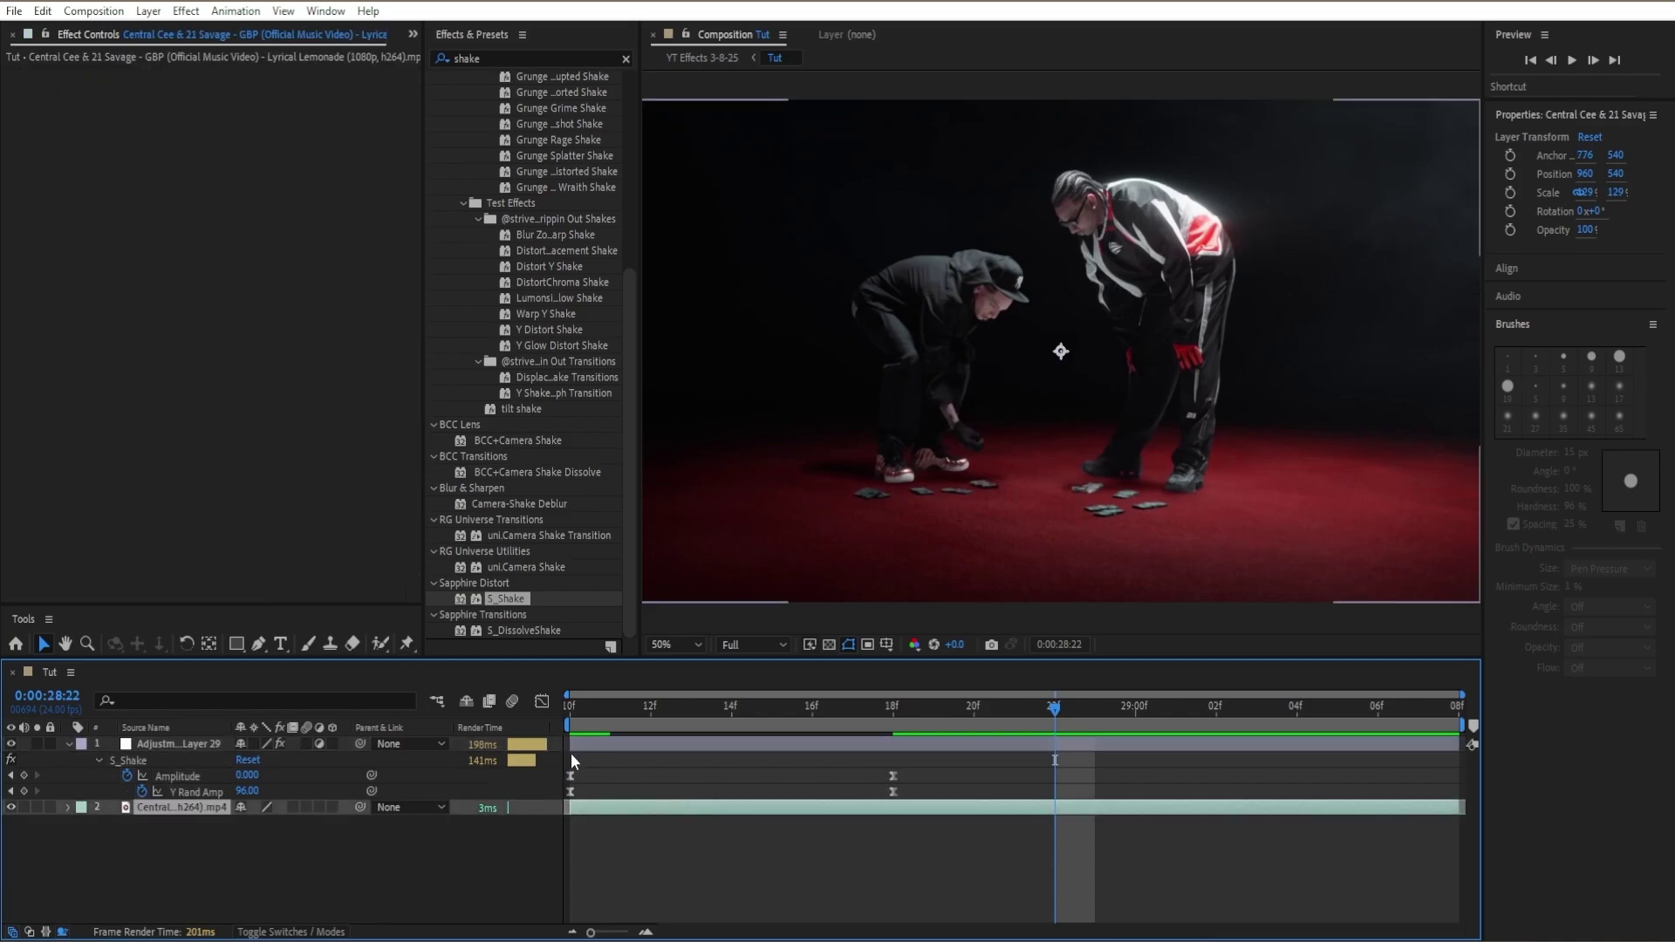
Search 's_wa' and apply Sapphire S_WarpPuddle to the adjustment layer
left_click(595, 740)
left_click(9, 90)
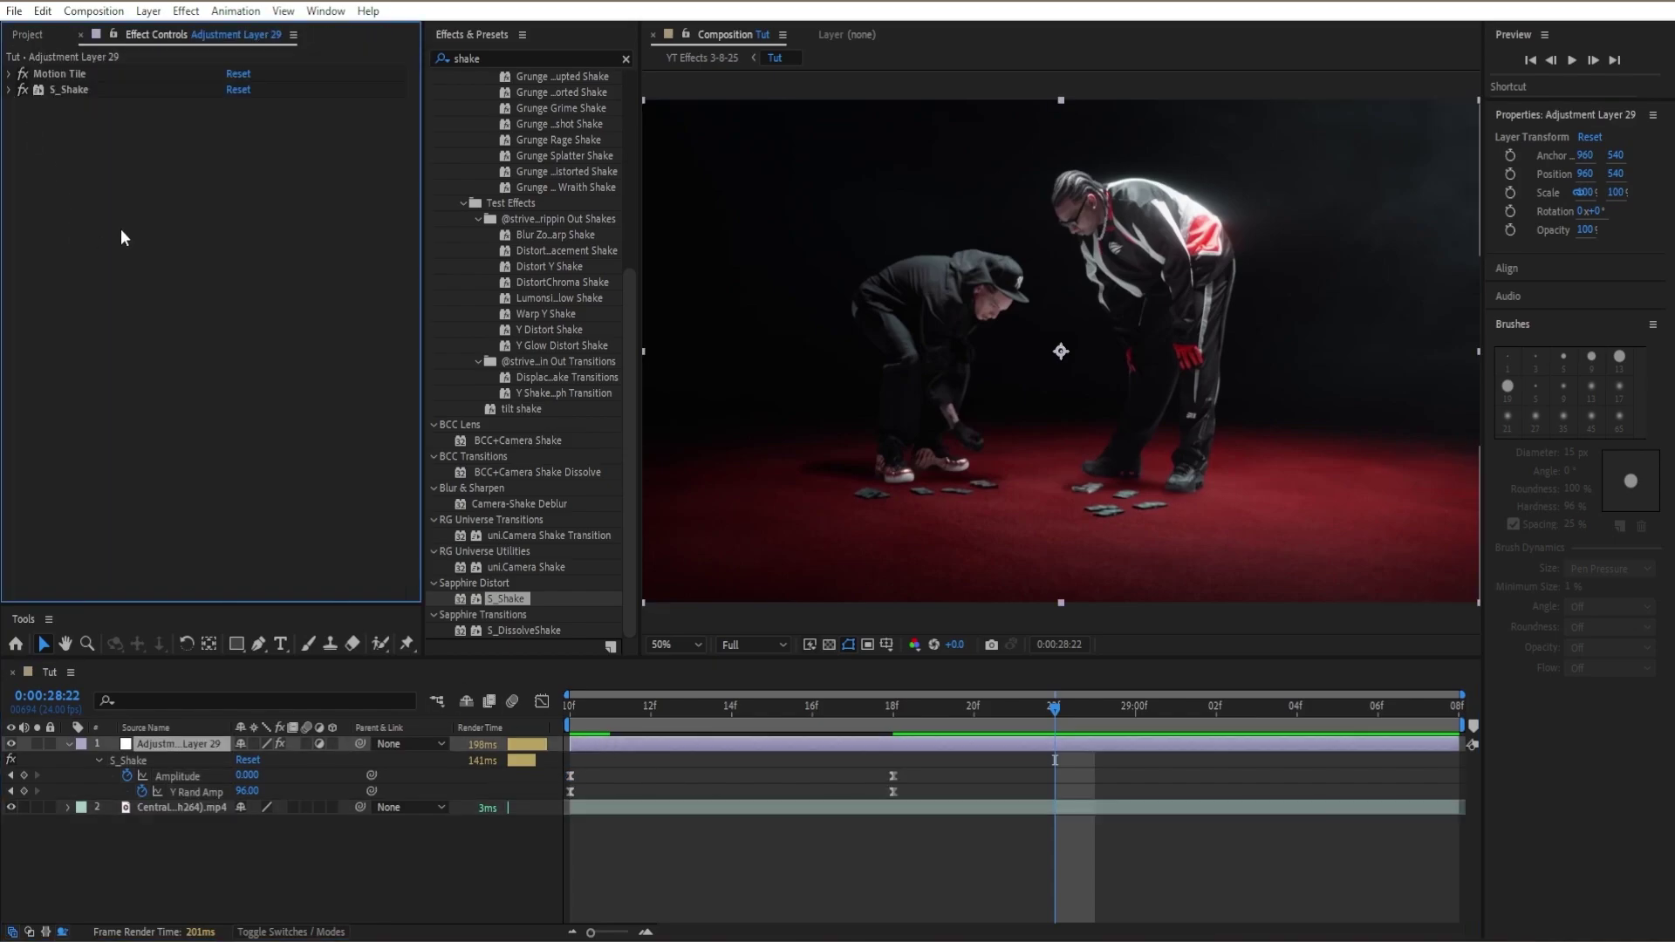
left_click(626, 58)
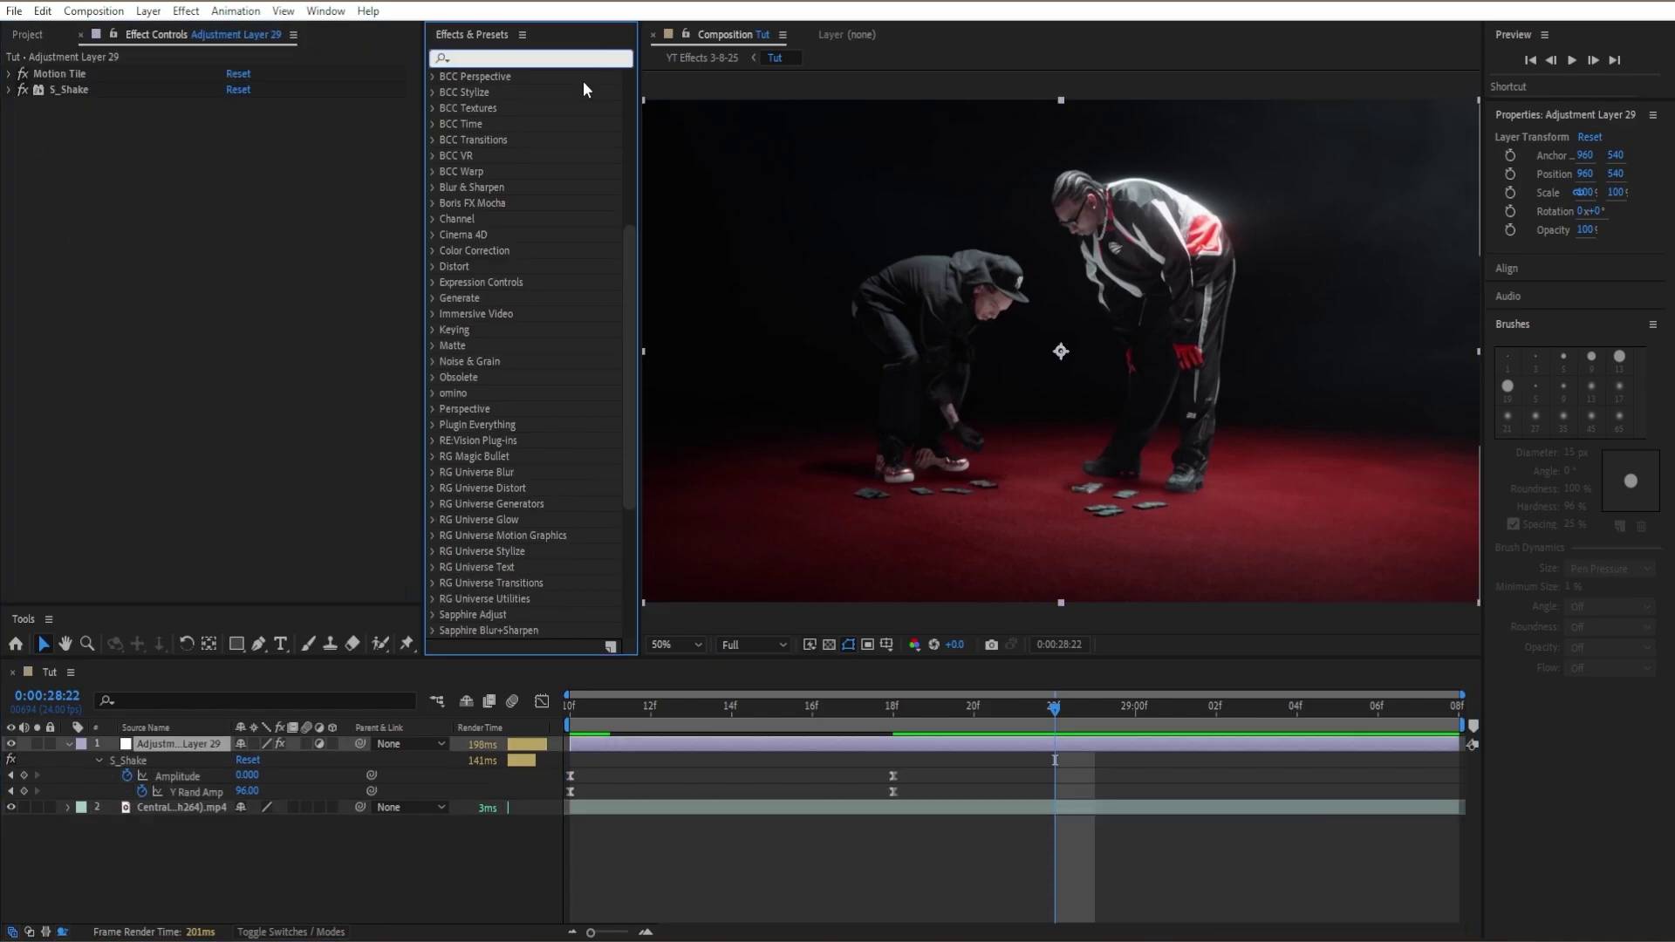
type("s_wa")
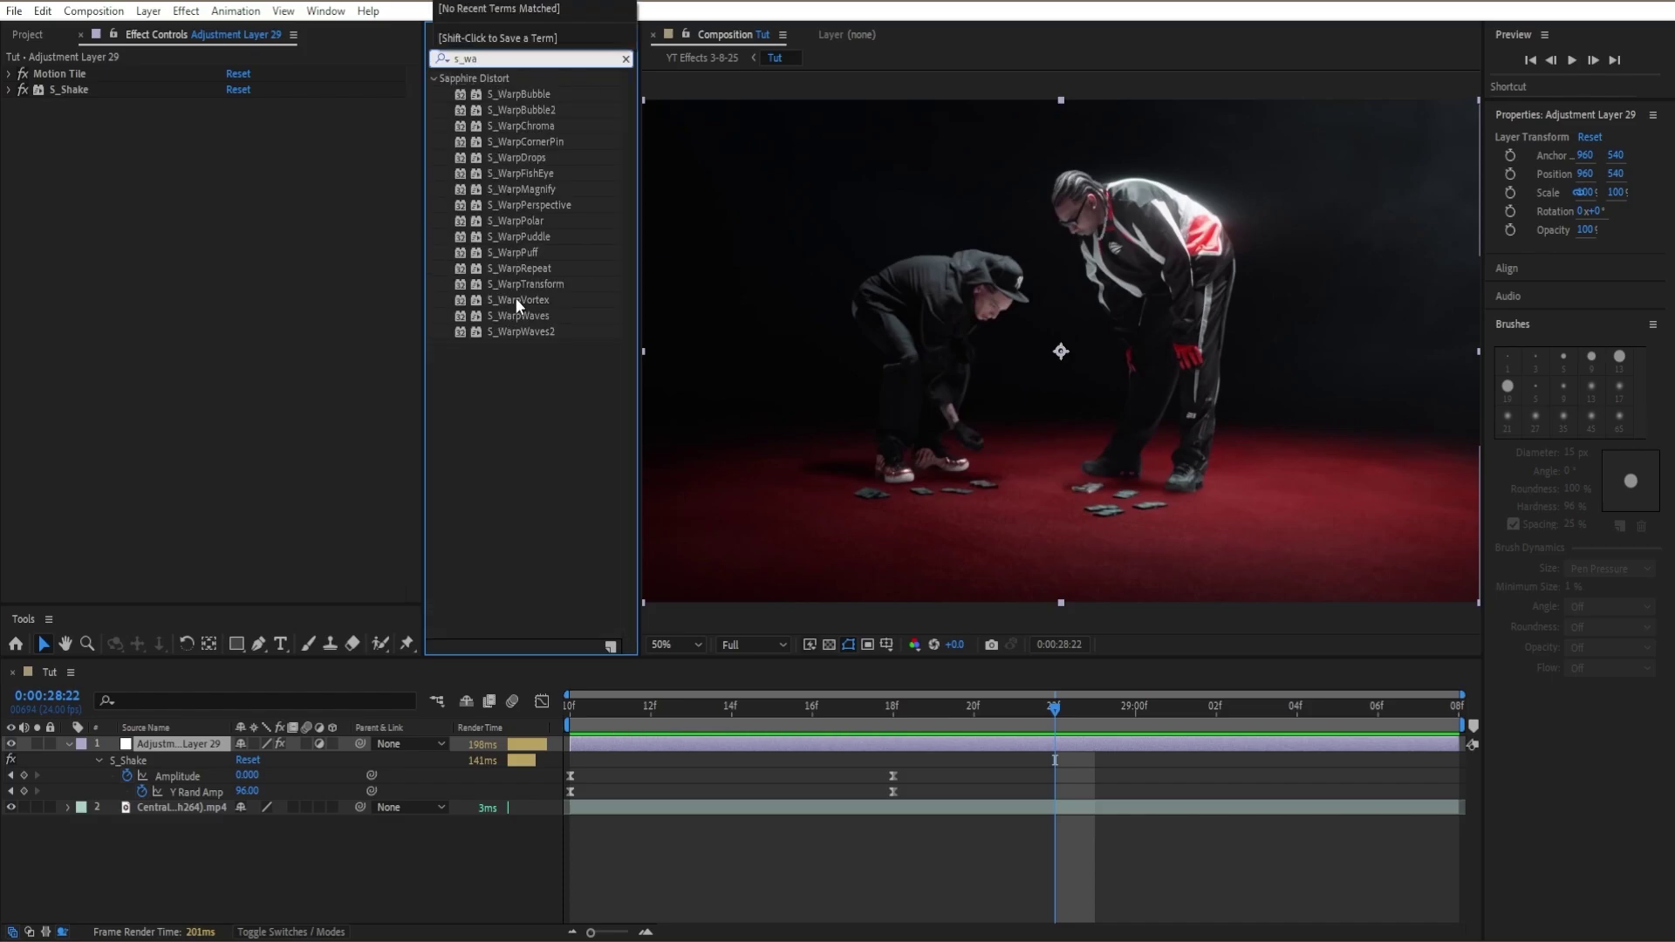
left_click_drag(518, 236, 354, 258)
Keyframe S_WarpPuddle Amplitude from 0.100 at 28:10 to 0 at the transition end
left_click_drag(688, 705, 578, 727)
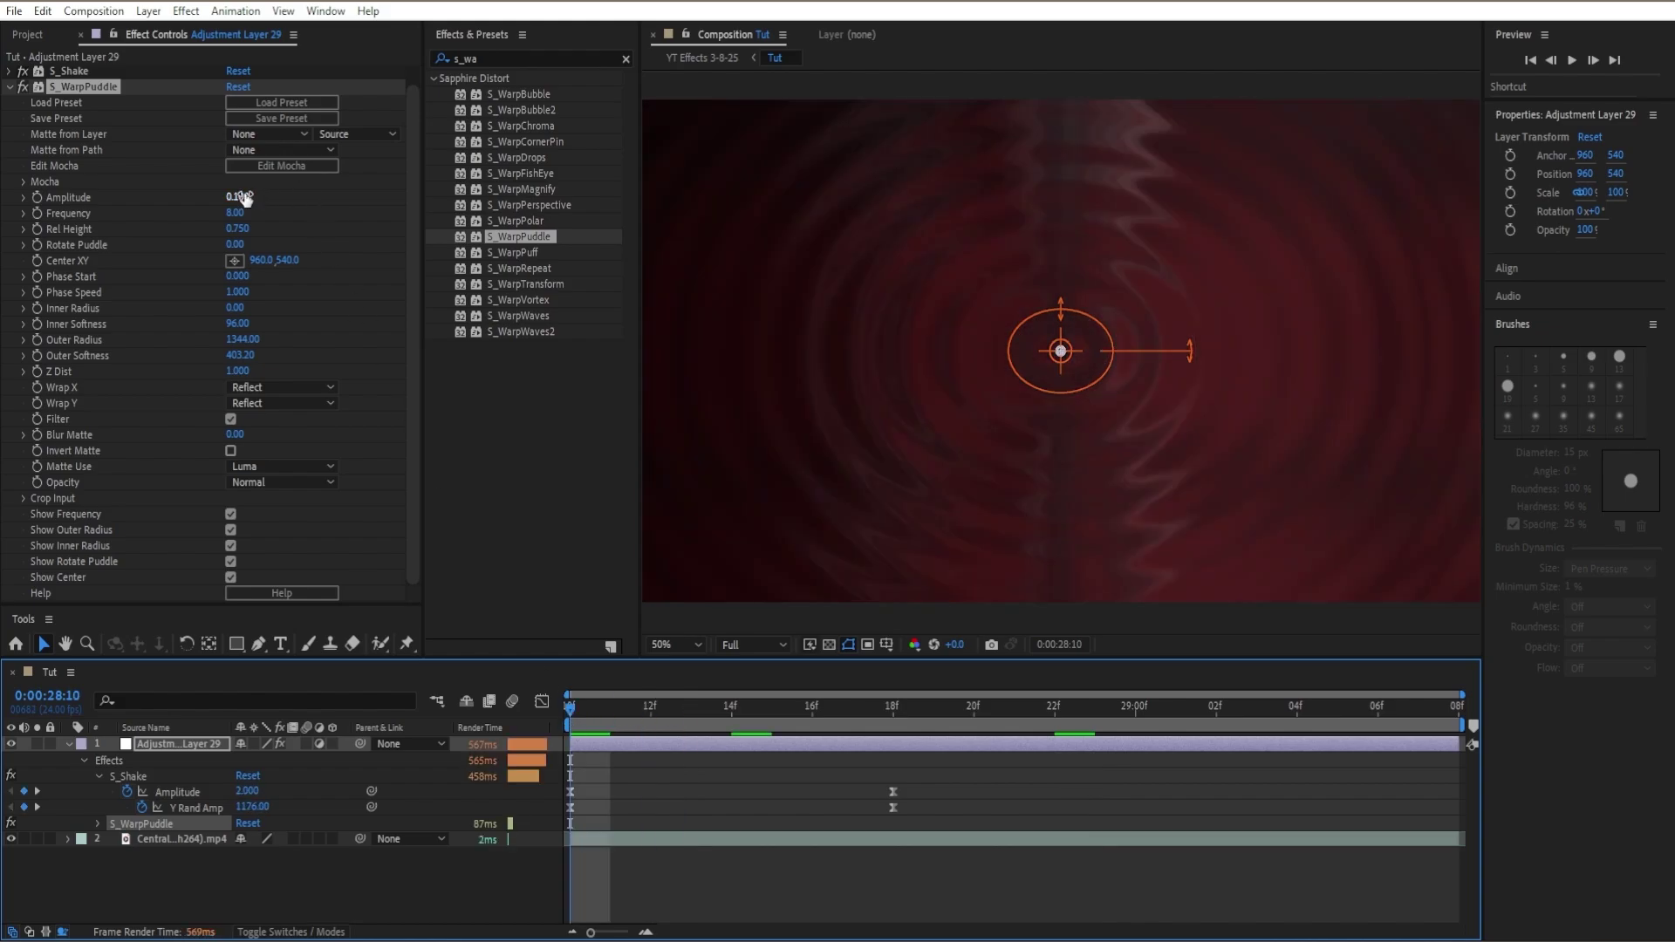
left_click_drag(245, 199, 241, 201)
left_click(36, 197)
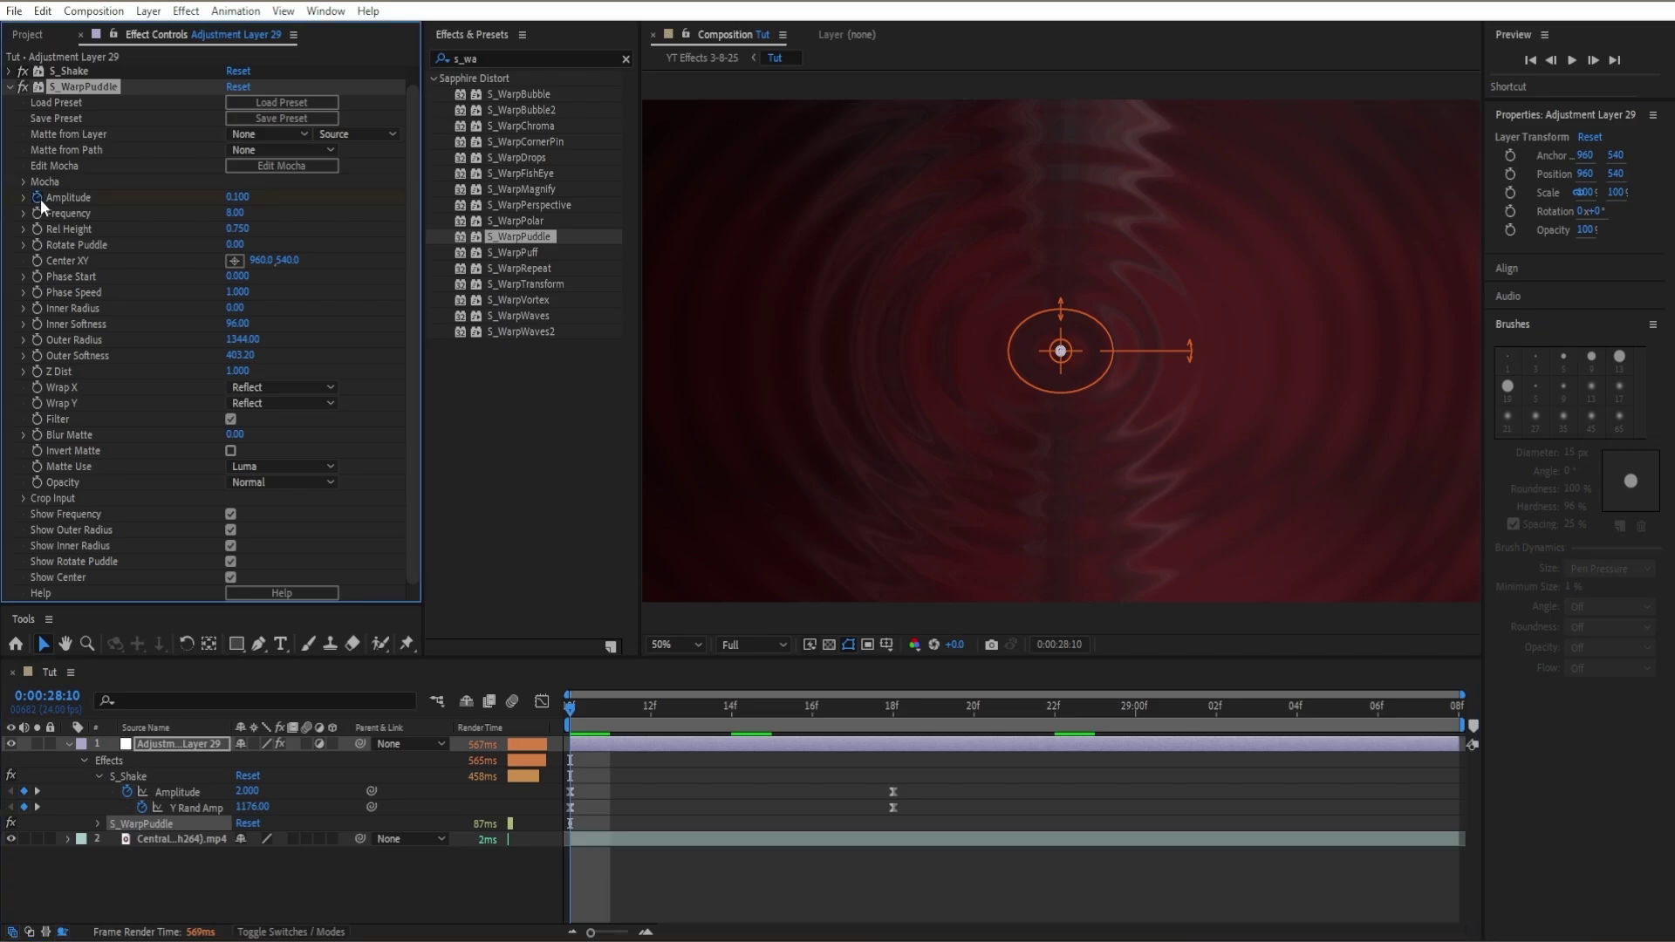
key("u")
key("u")
left_click_drag(569, 717, 1283, 739)
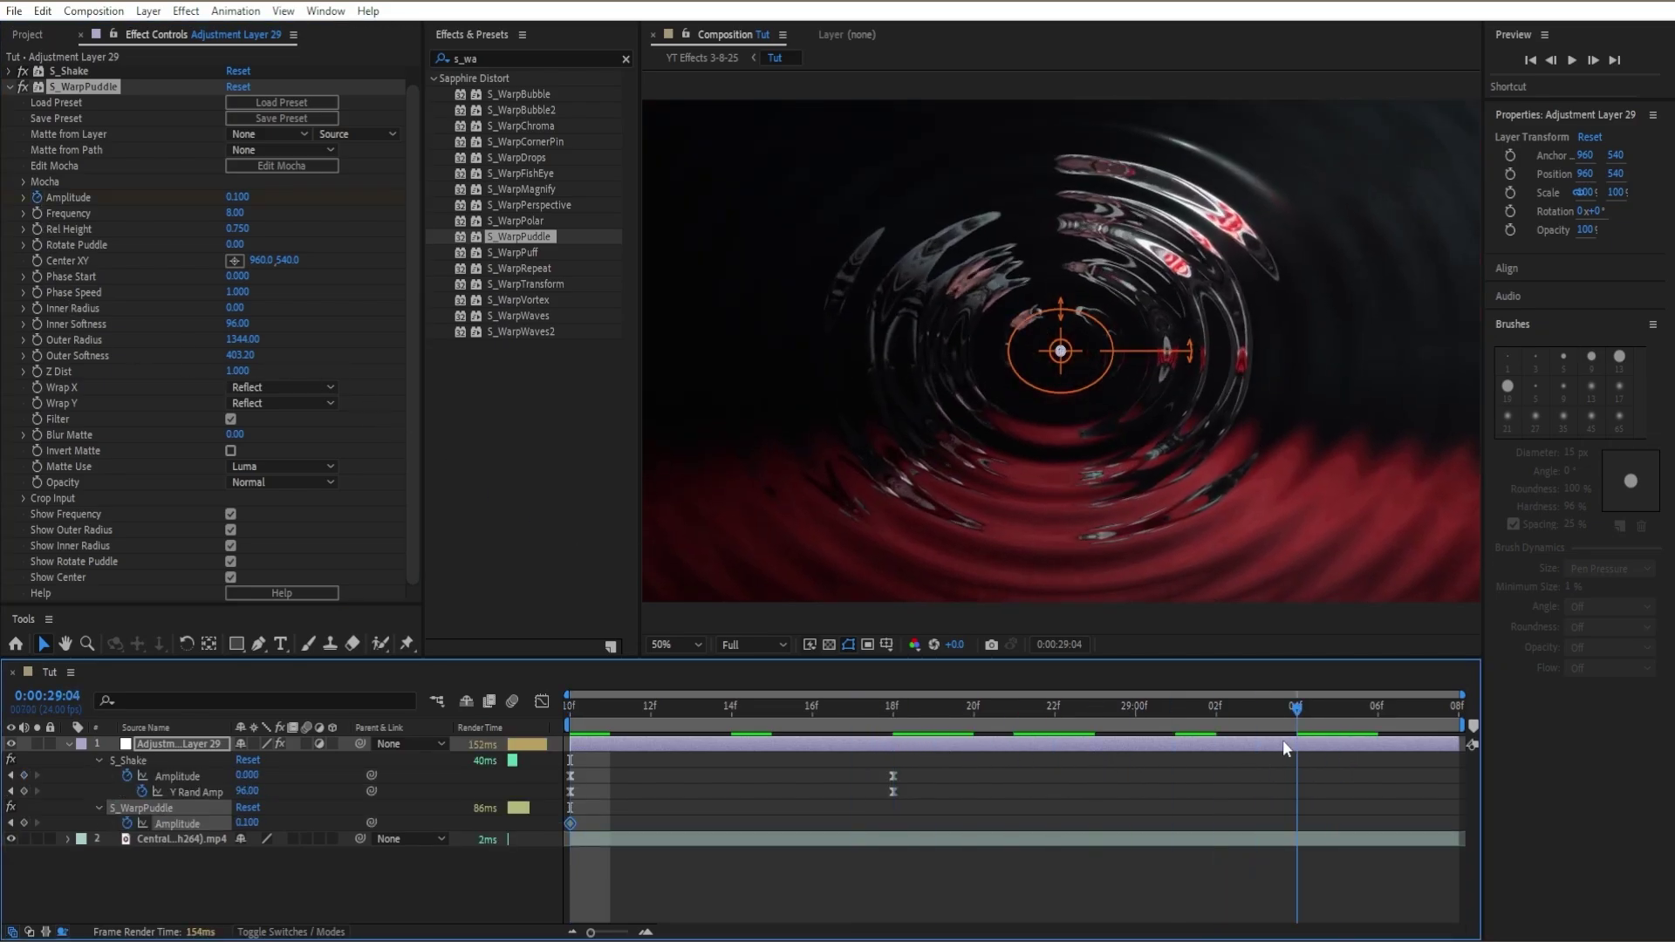
left_click(230, 197)
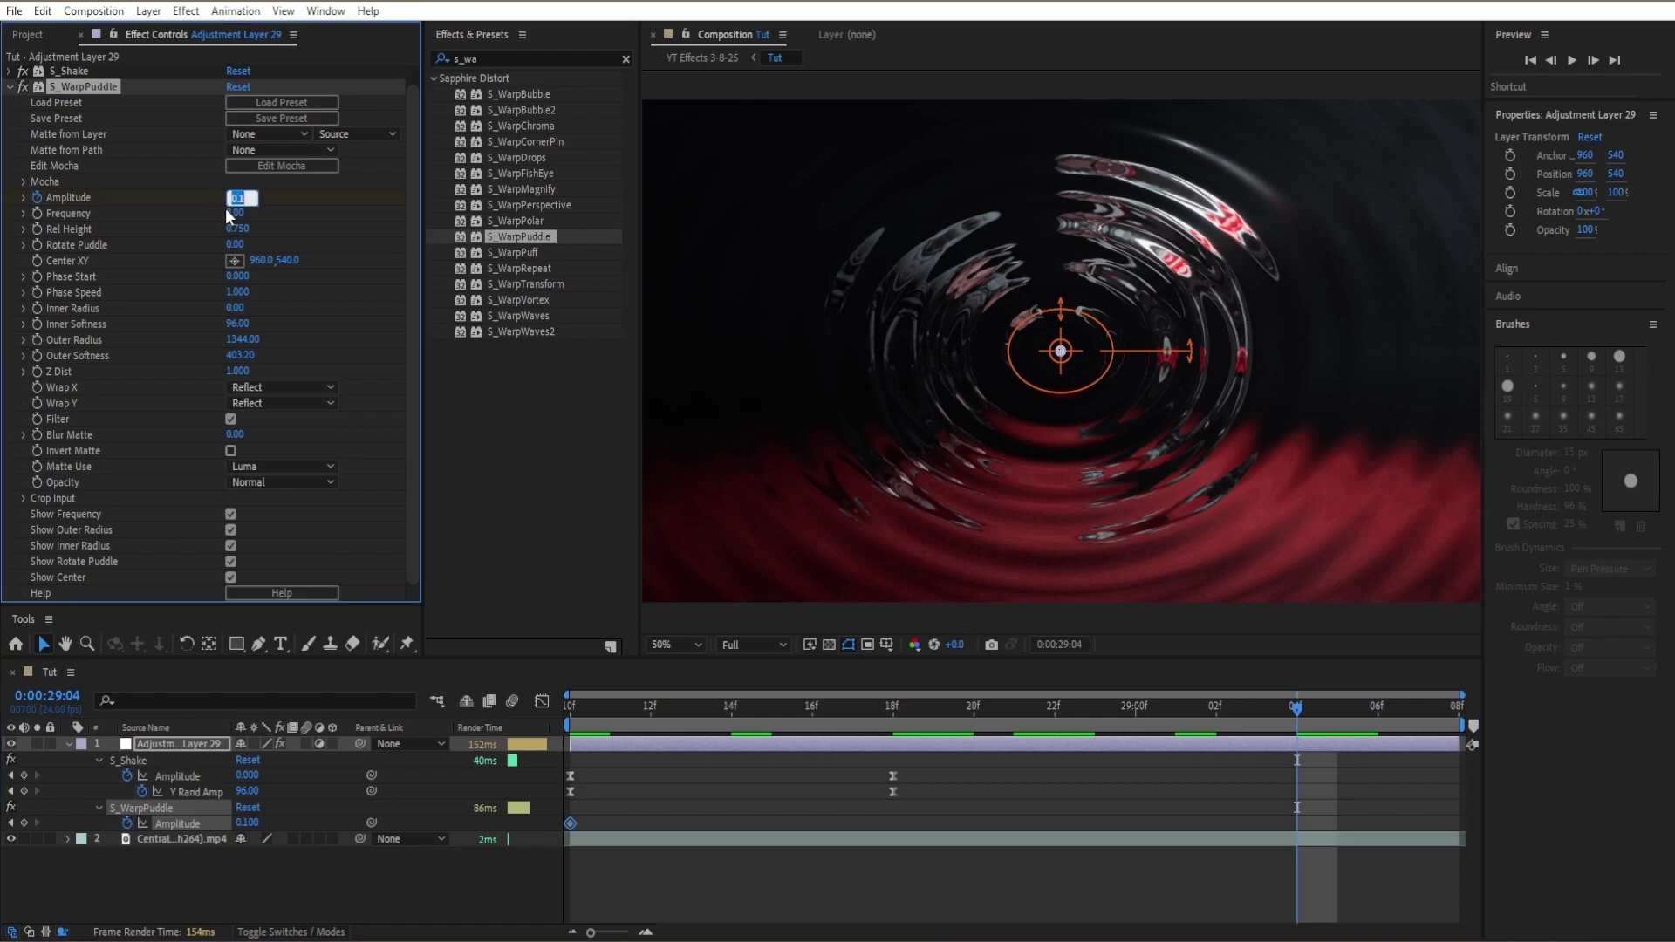
key("Return")
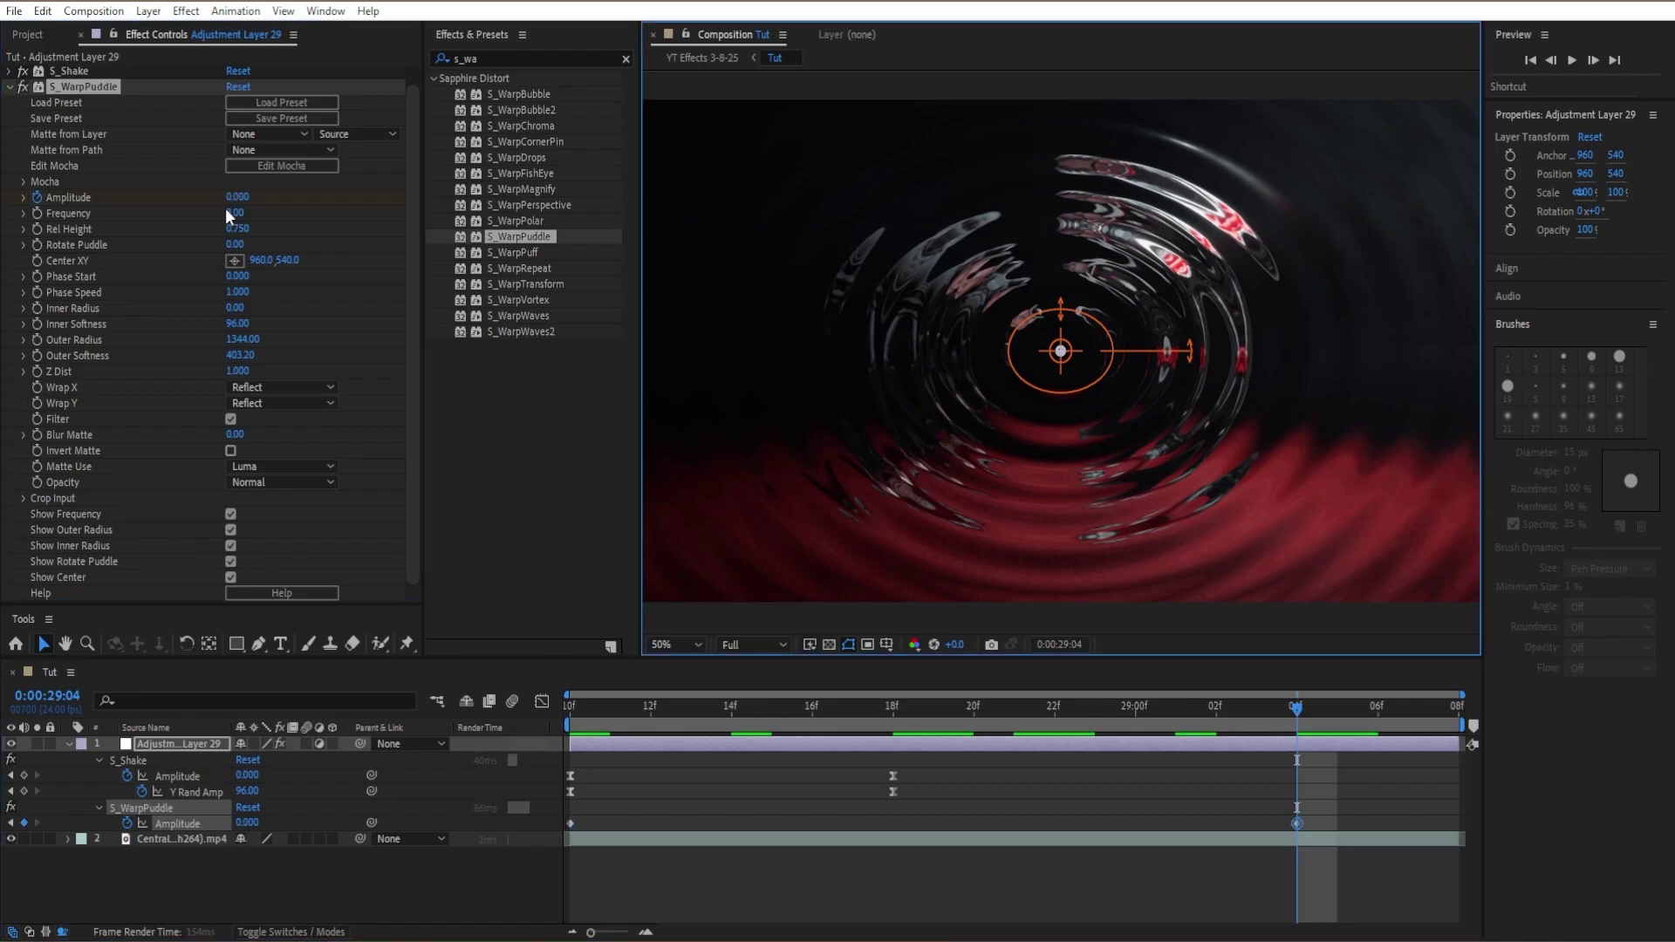
Keyframe S_WarpPuddle Frequency from 1.80 at 28:10 to 0.01 at 29:04
key("Home")
left_click(536, 746)
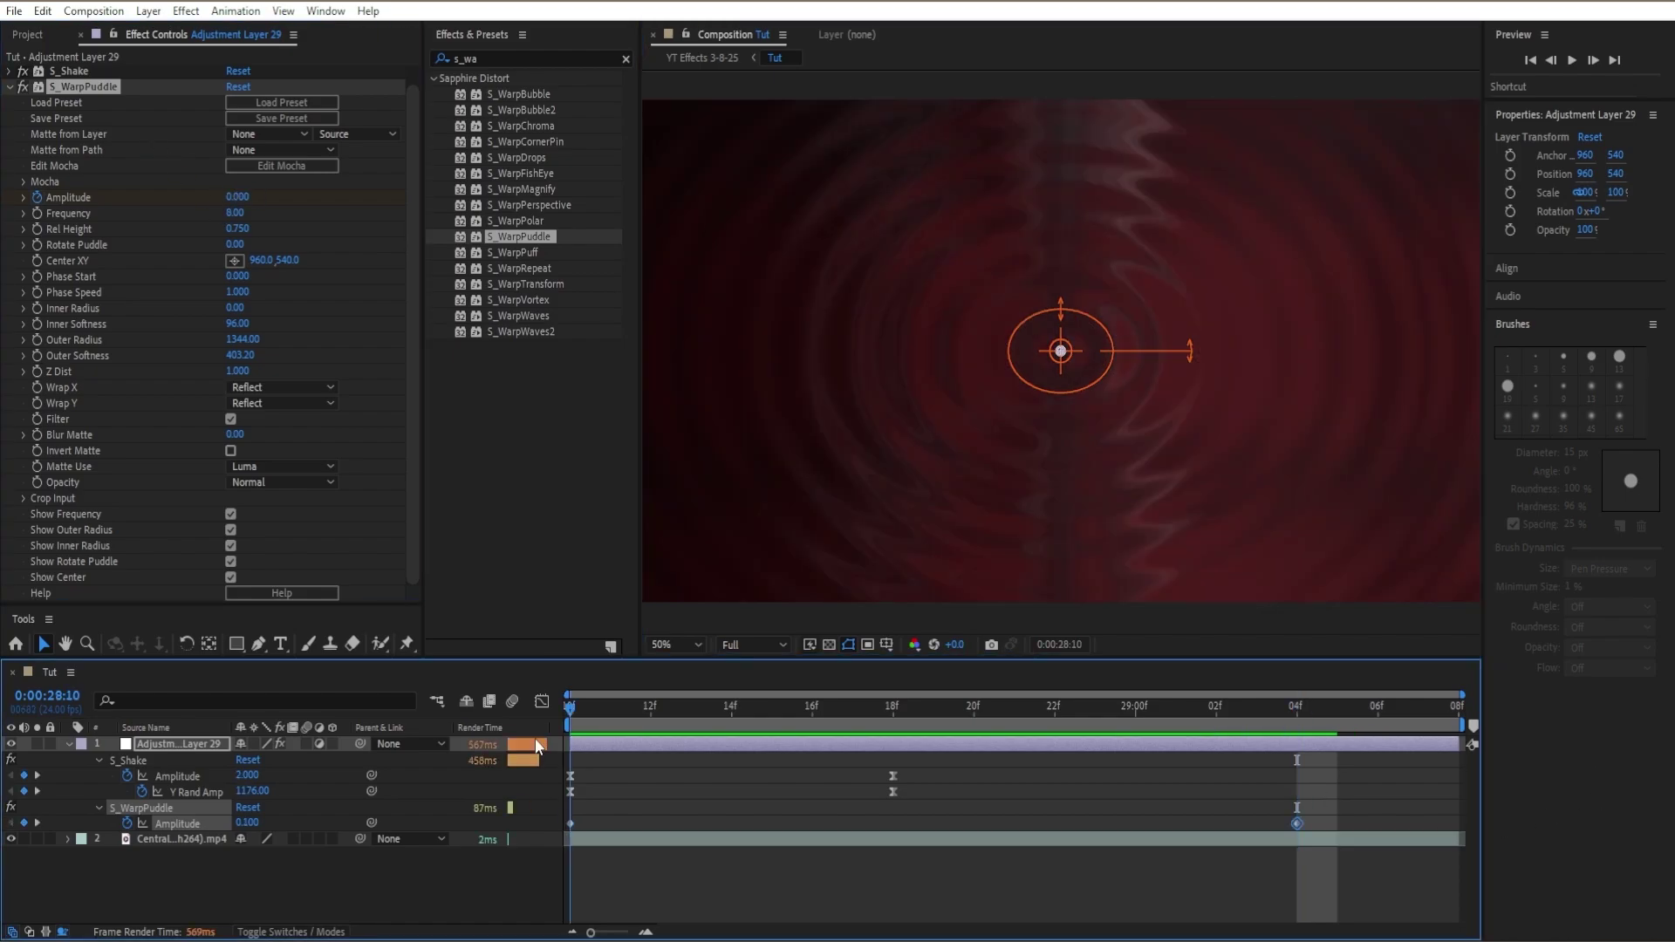
left_click(235, 213)
type("1")
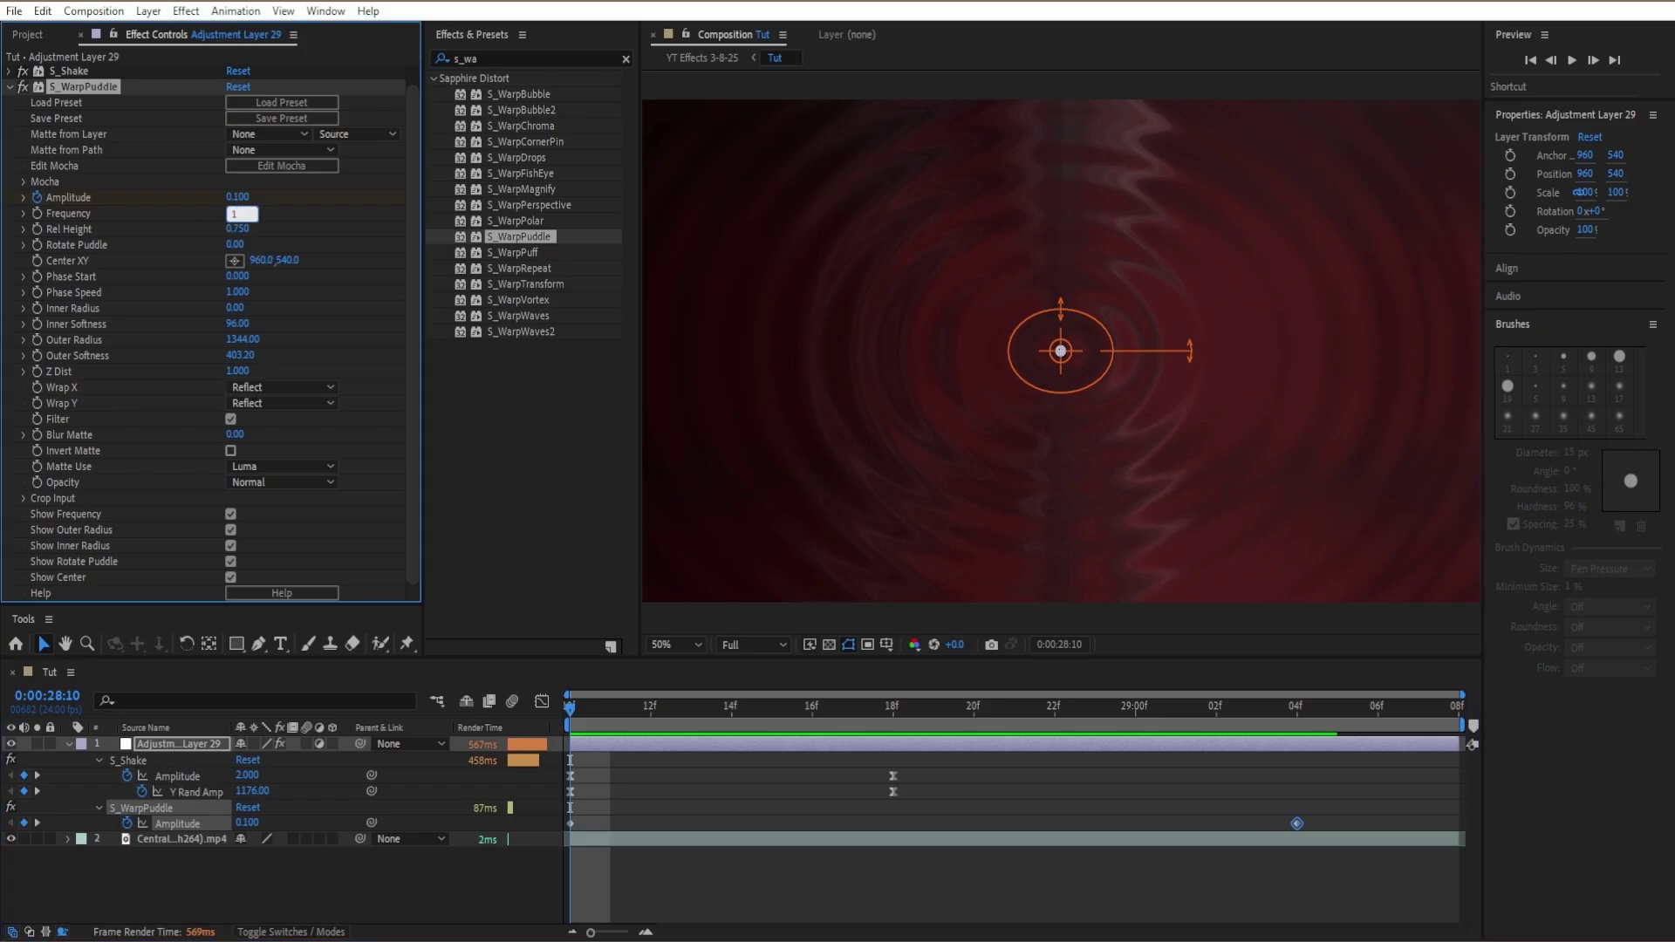
type(".8")
key("Return")
left_click(36, 212)
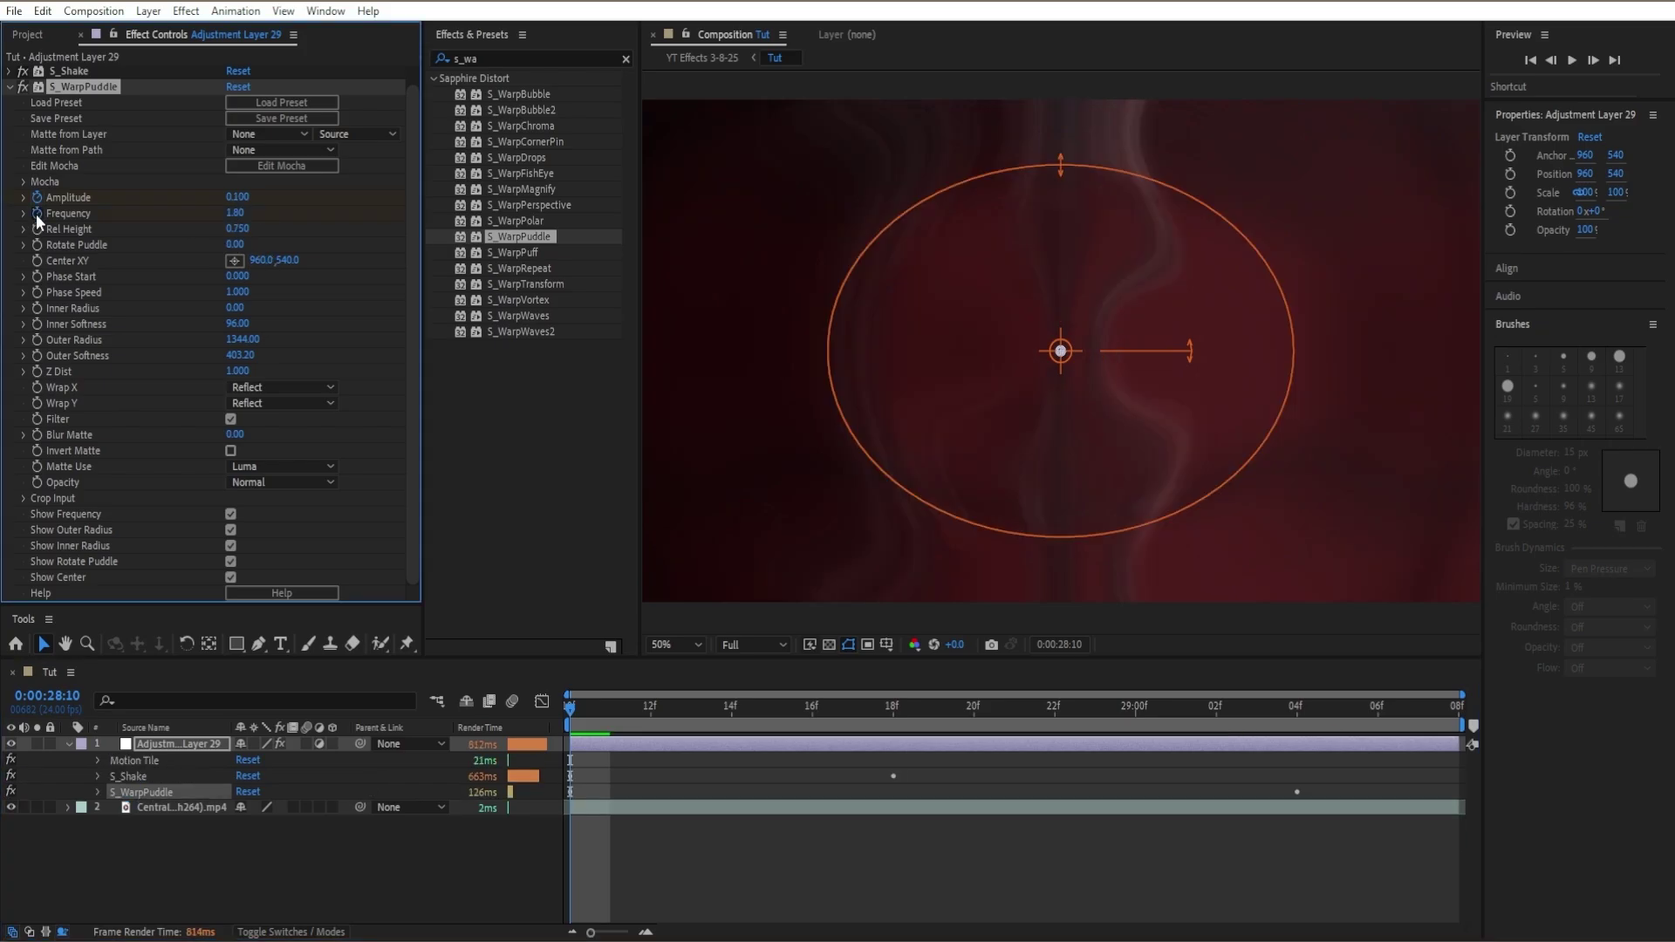
left_click(563, 836)
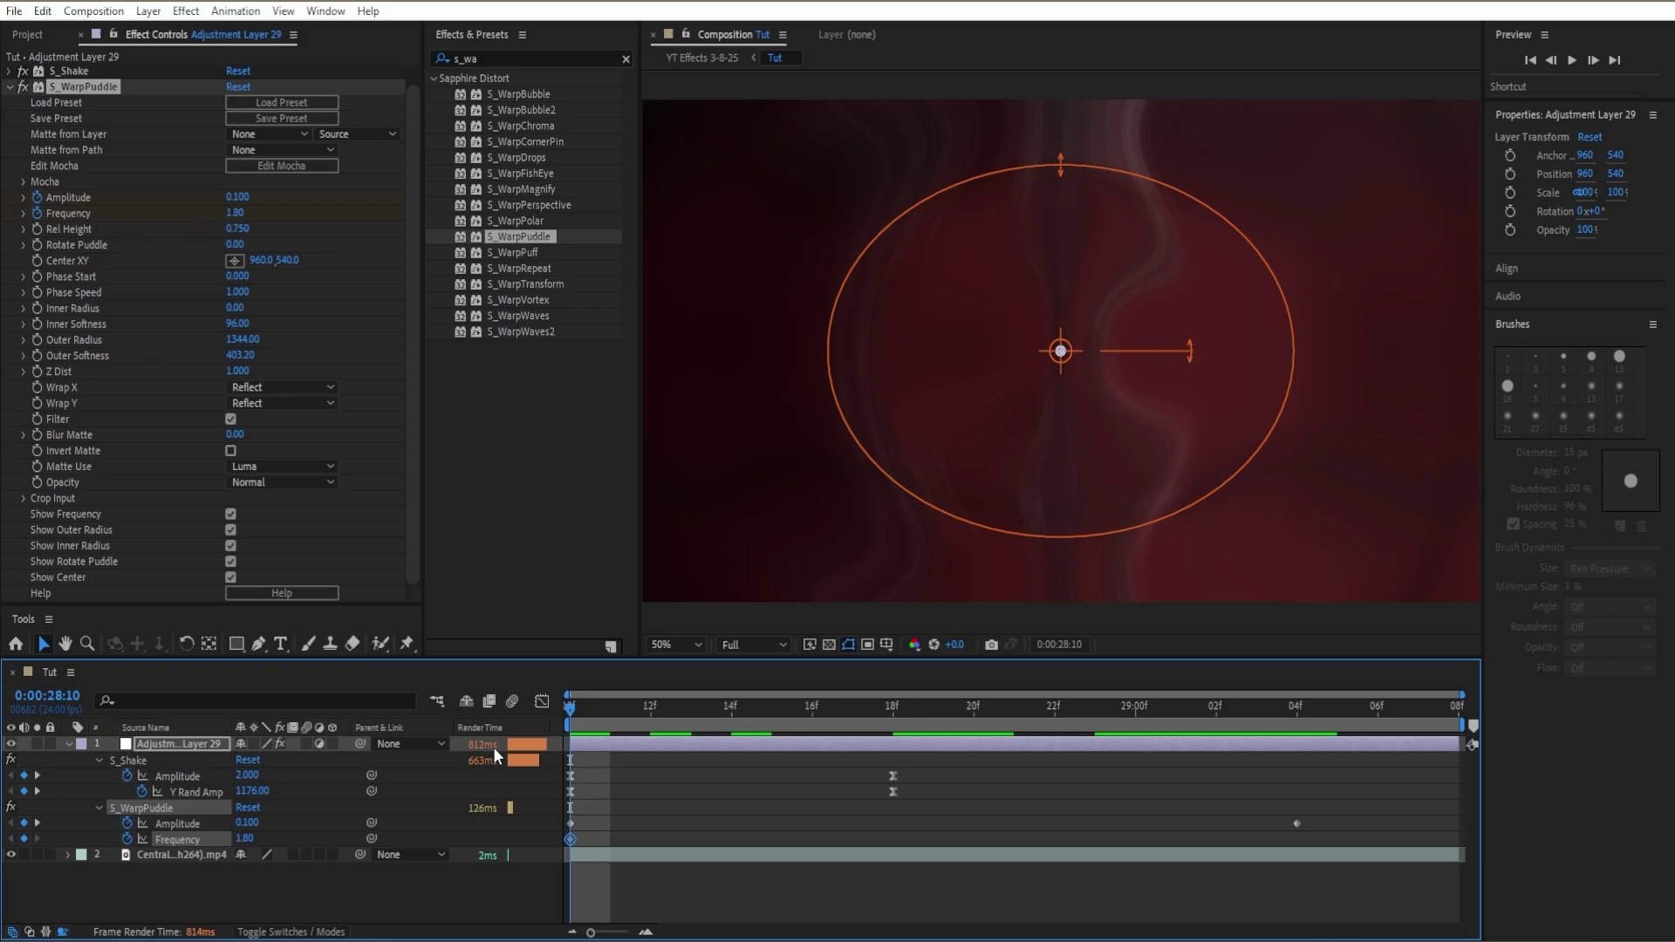
left_click_drag(605, 722, 1289, 778)
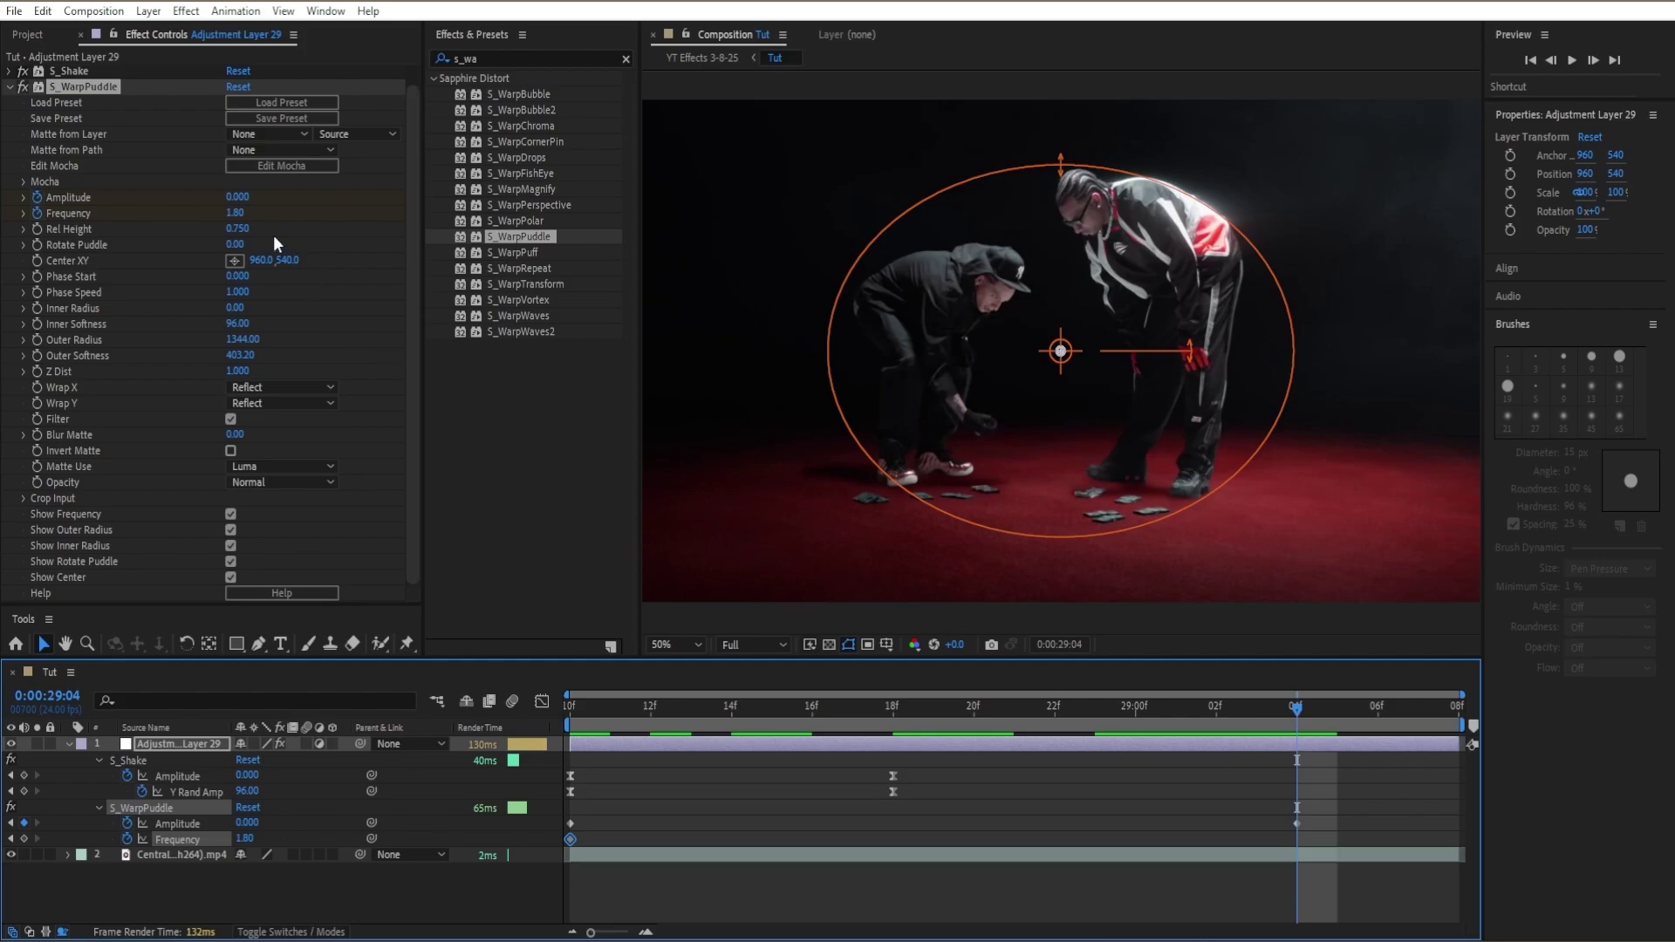
left_click(236, 213)
type("0.01")
key("Return")
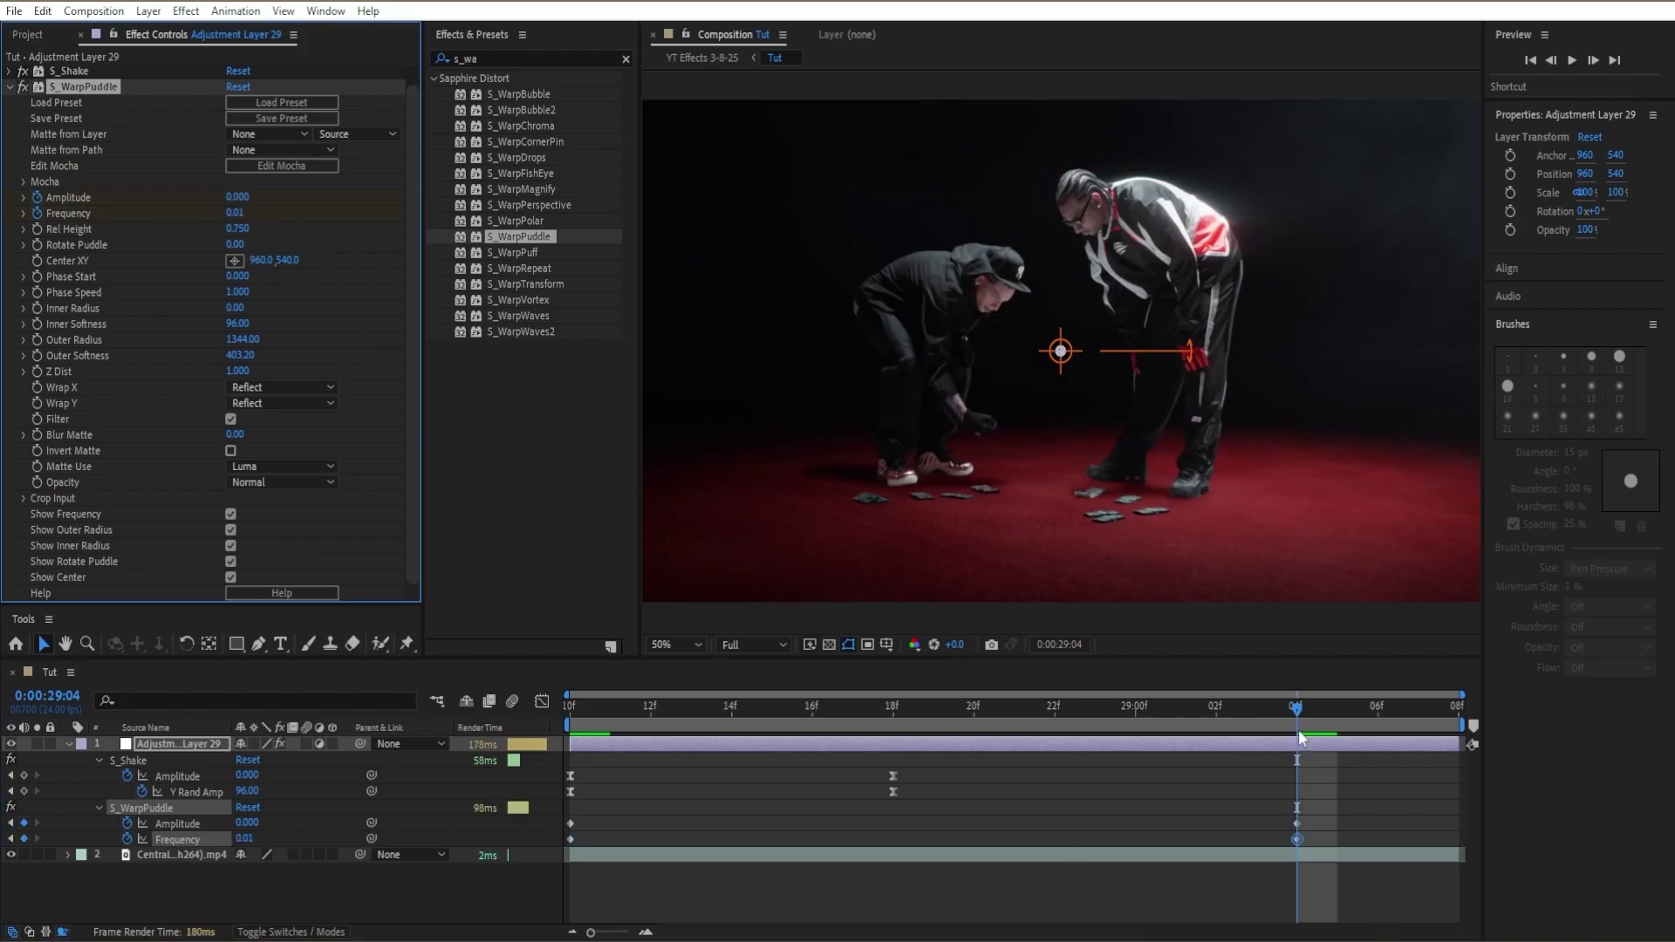
Preview the warp transition and check frame 28:21
left_click_drag(1300, 737, 631, 792)
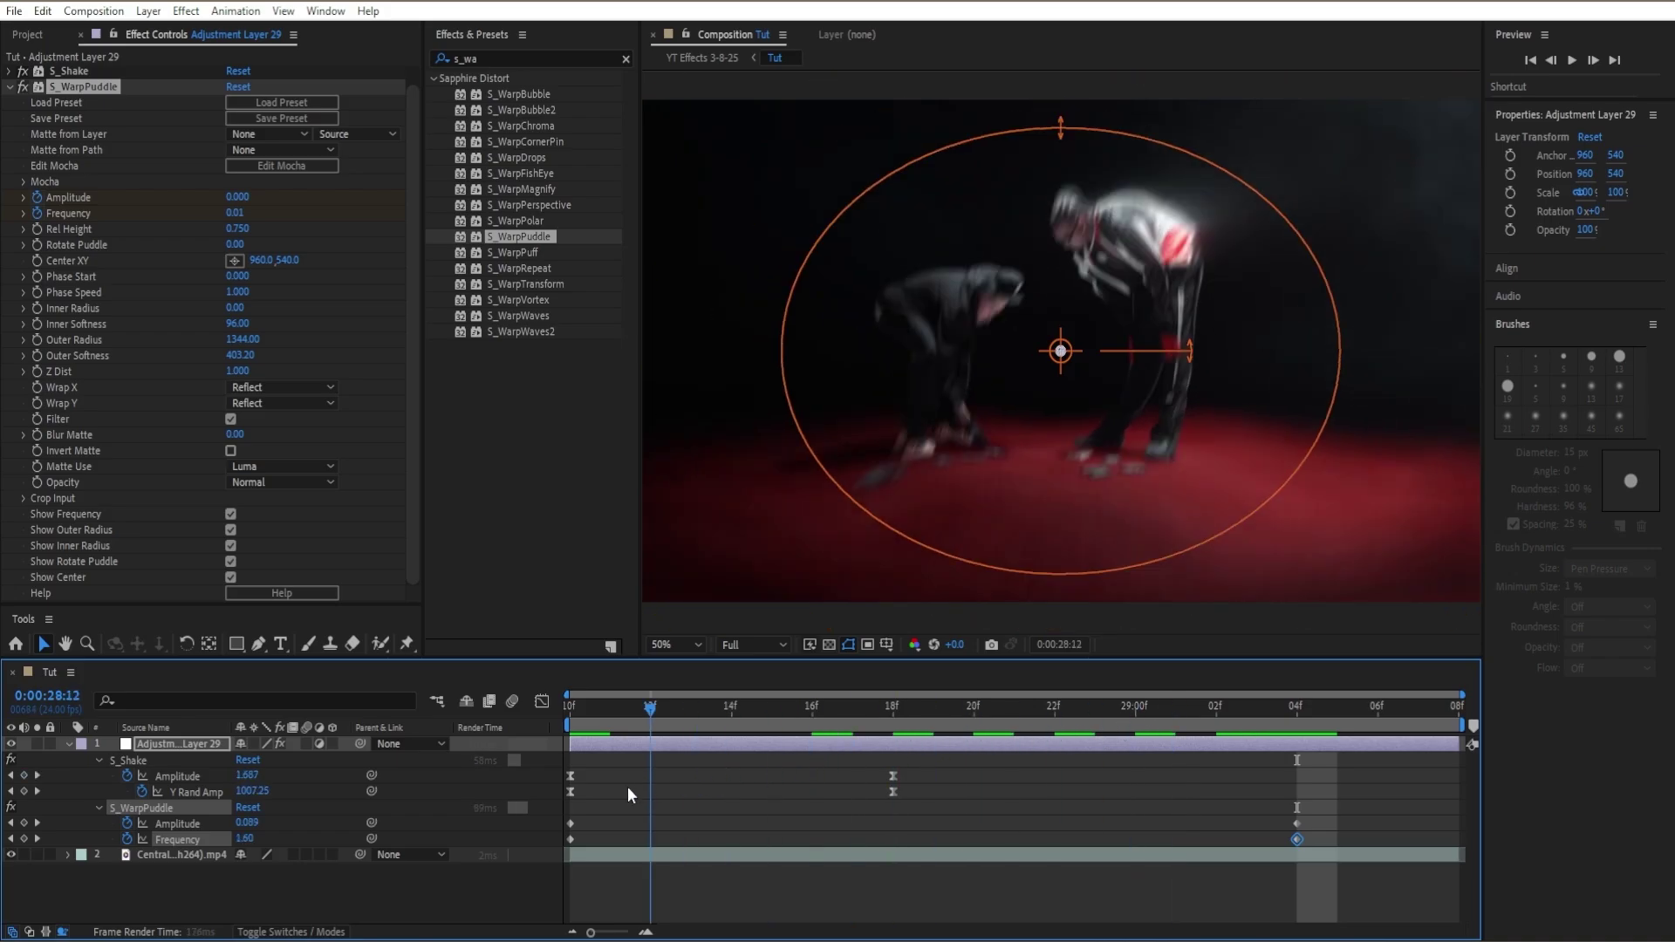
key("space")
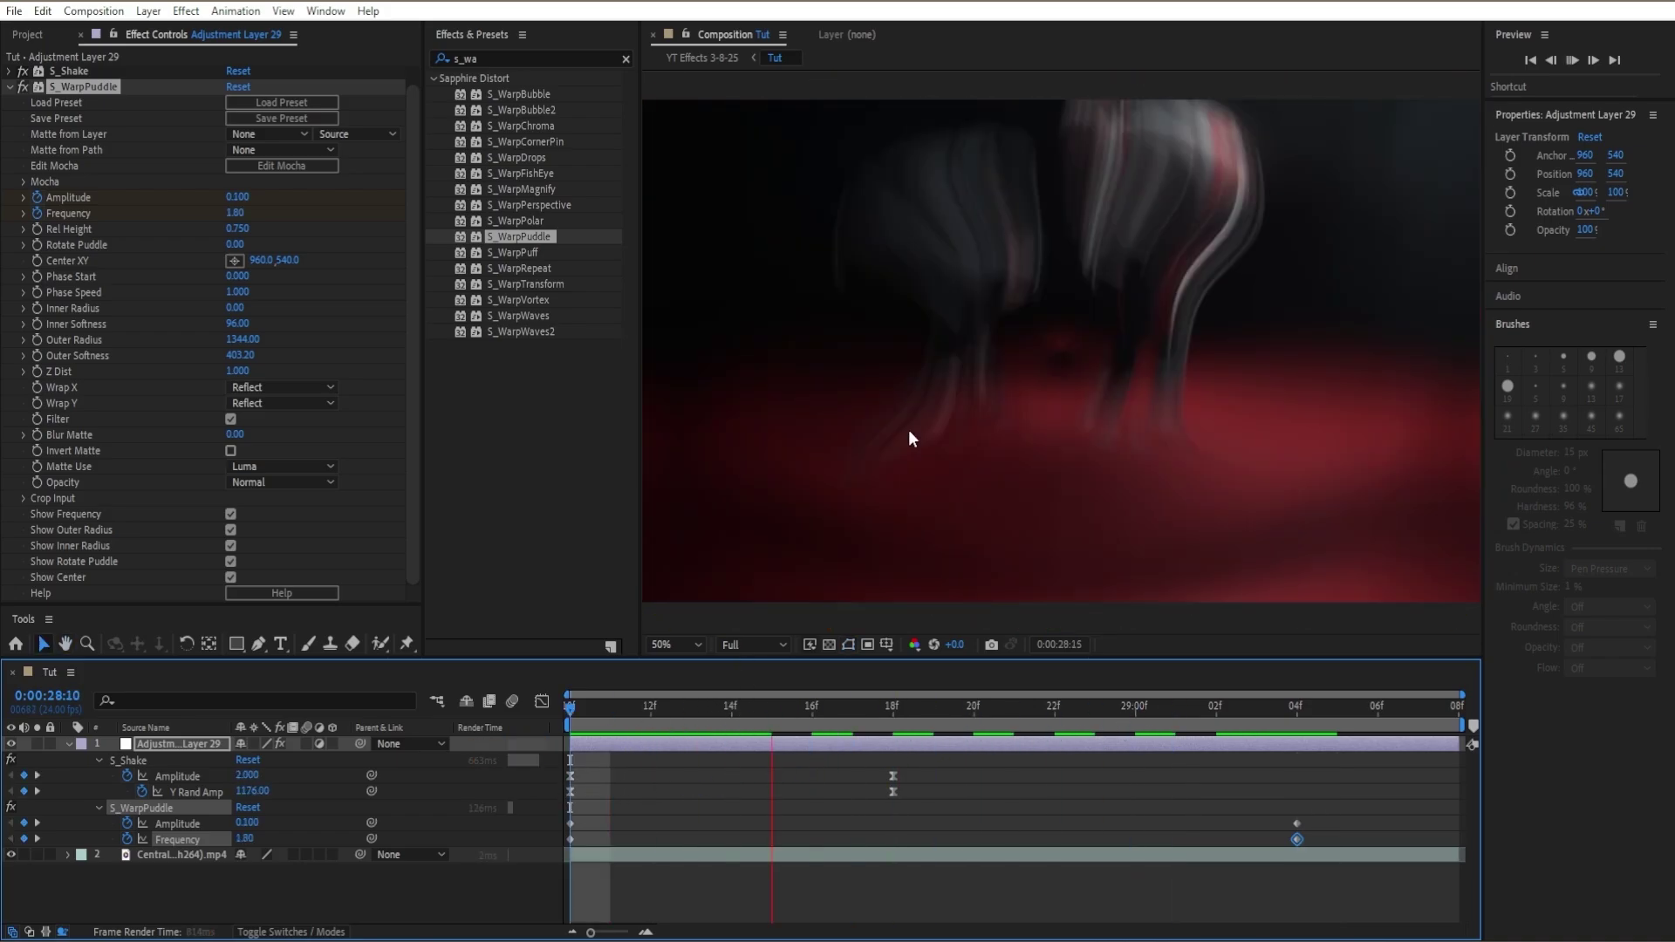
left_click_drag(942, 713, 1256, 724)
Apply Sapphire S_DistortChroma via an 'S_dist' search and set Blur Lens to 2578
left_click(625, 59)
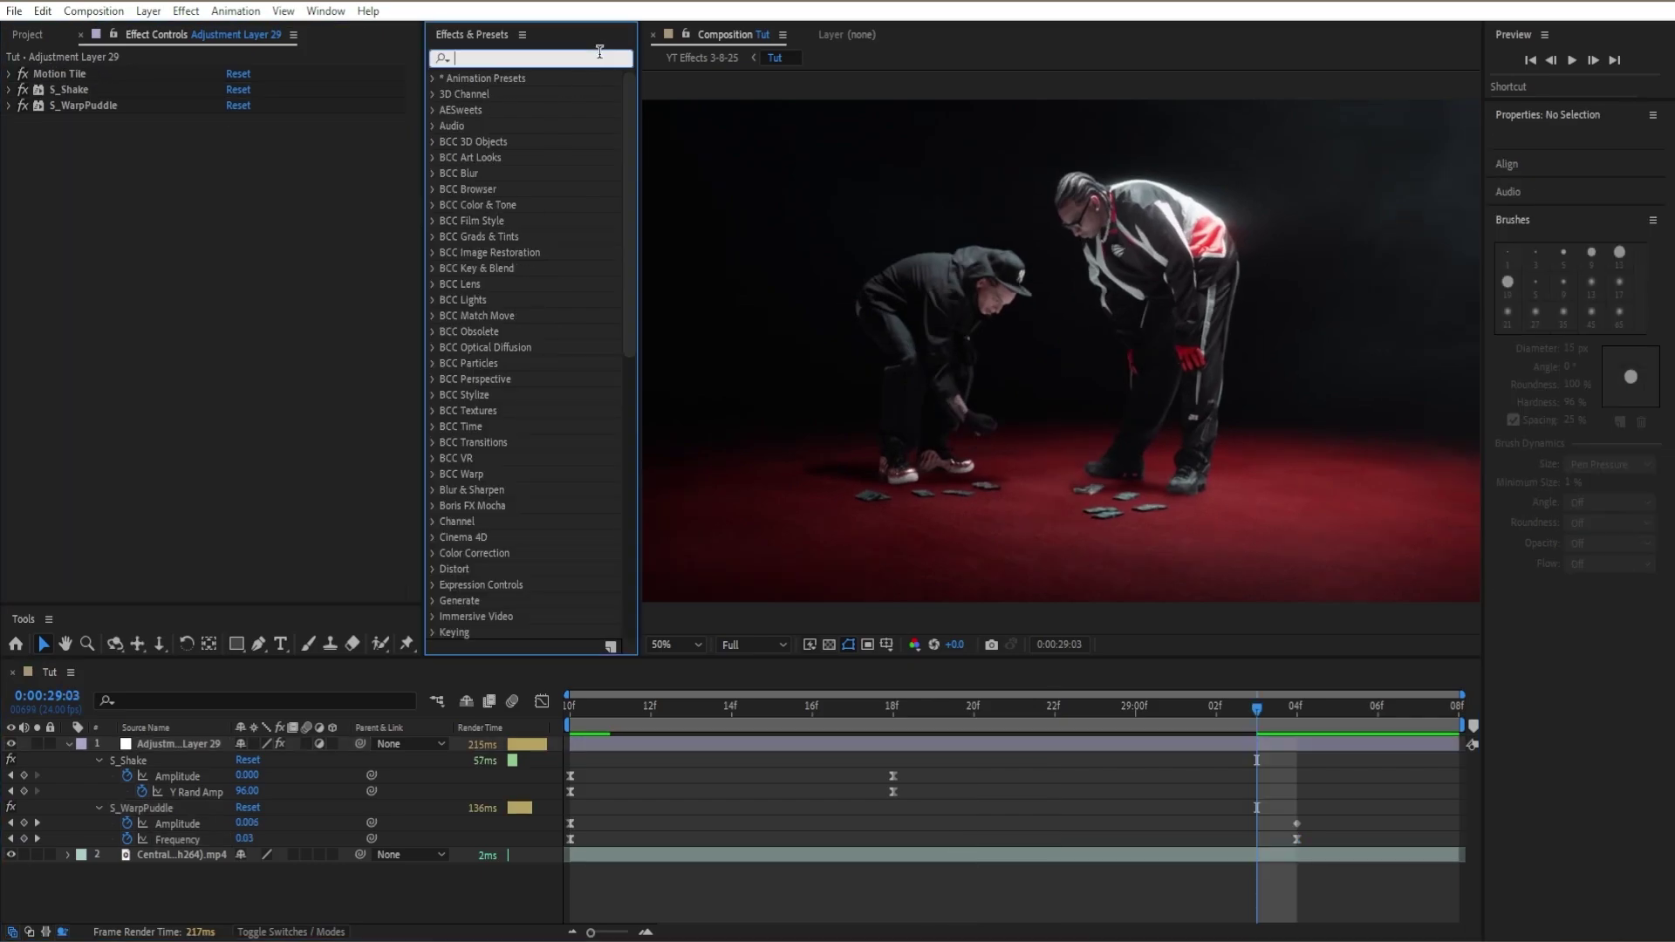
type("S-")
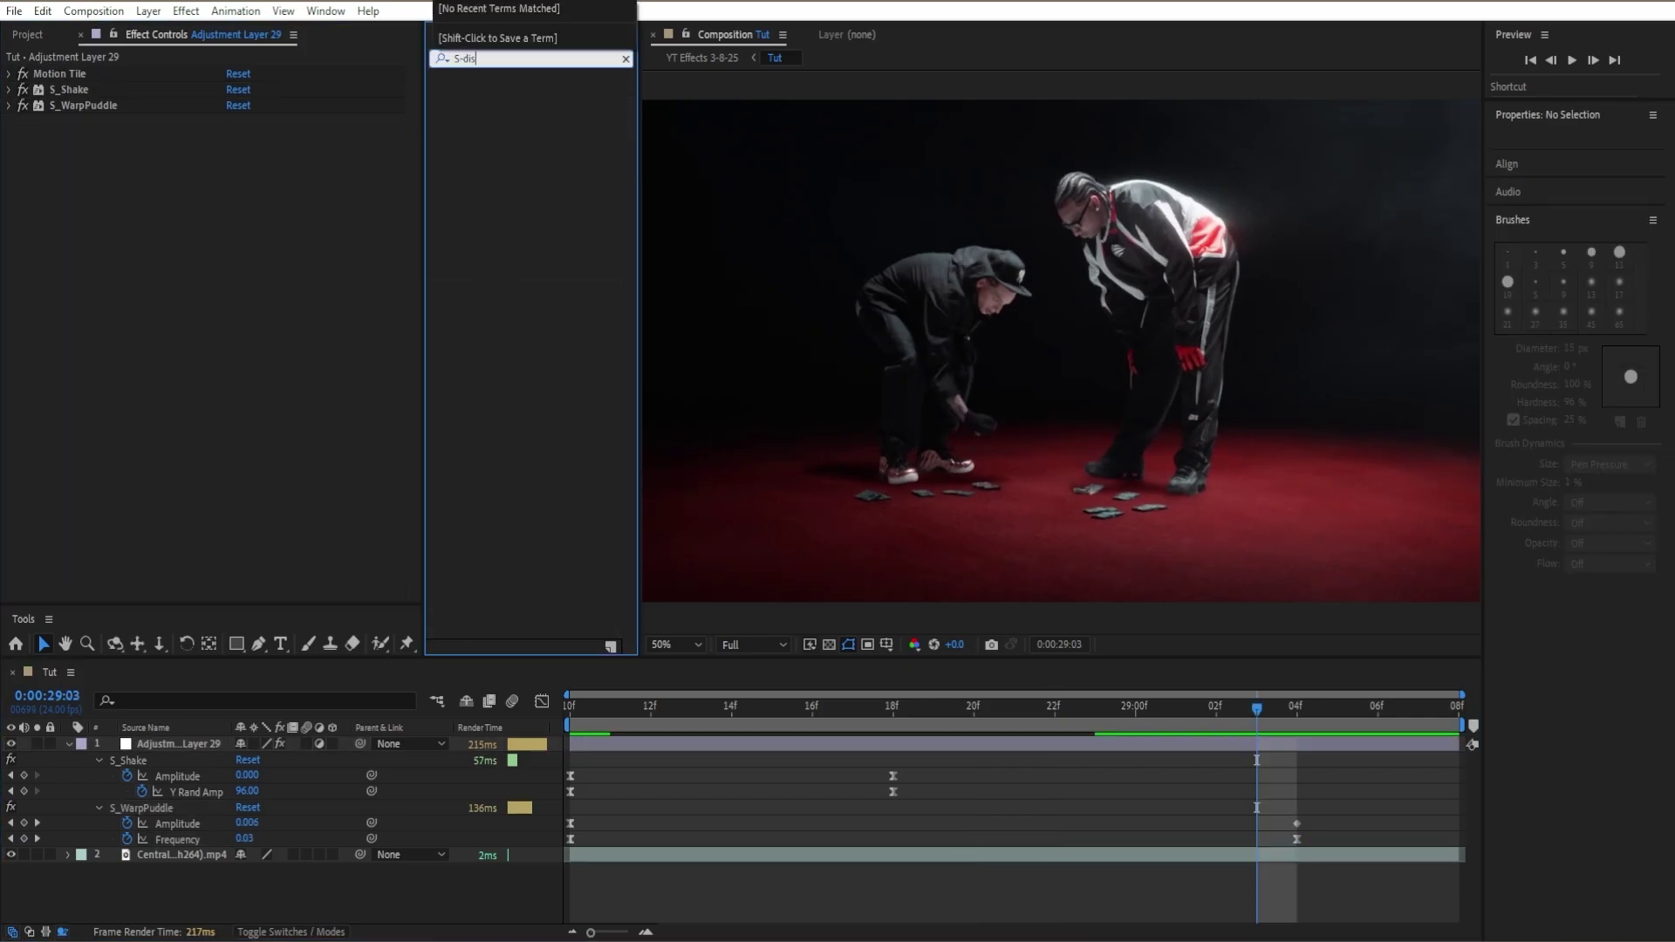
key("BackSpace")
type("_dist")
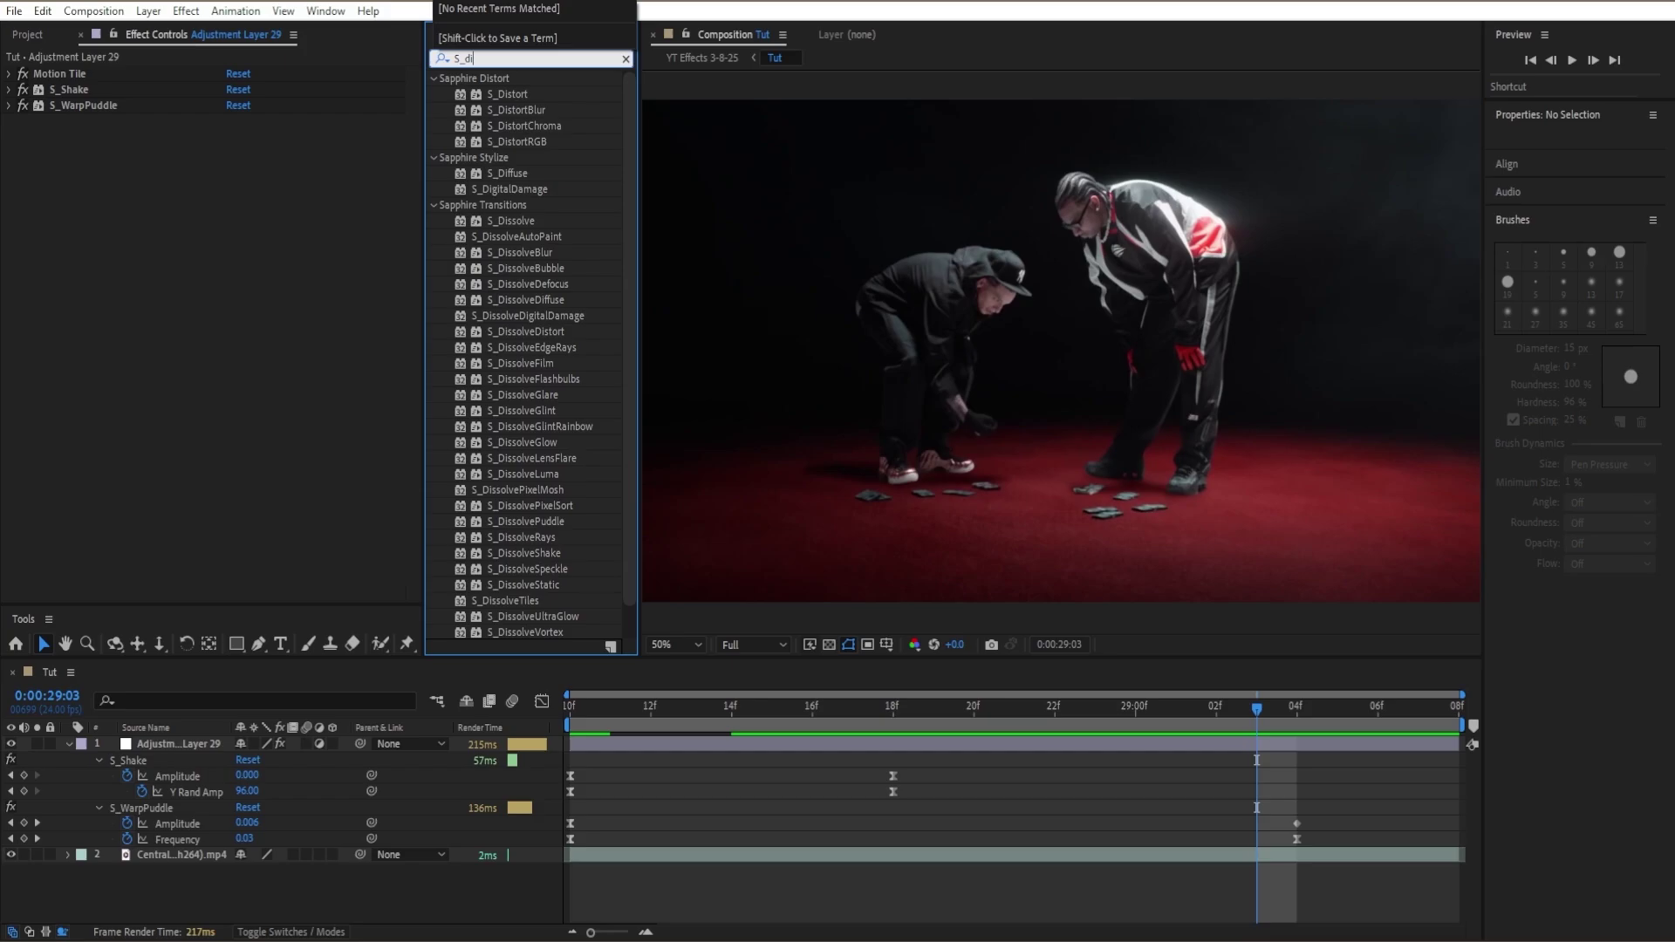
left_click_drag(542, 141, 216, 287)
left_click(543, 127)
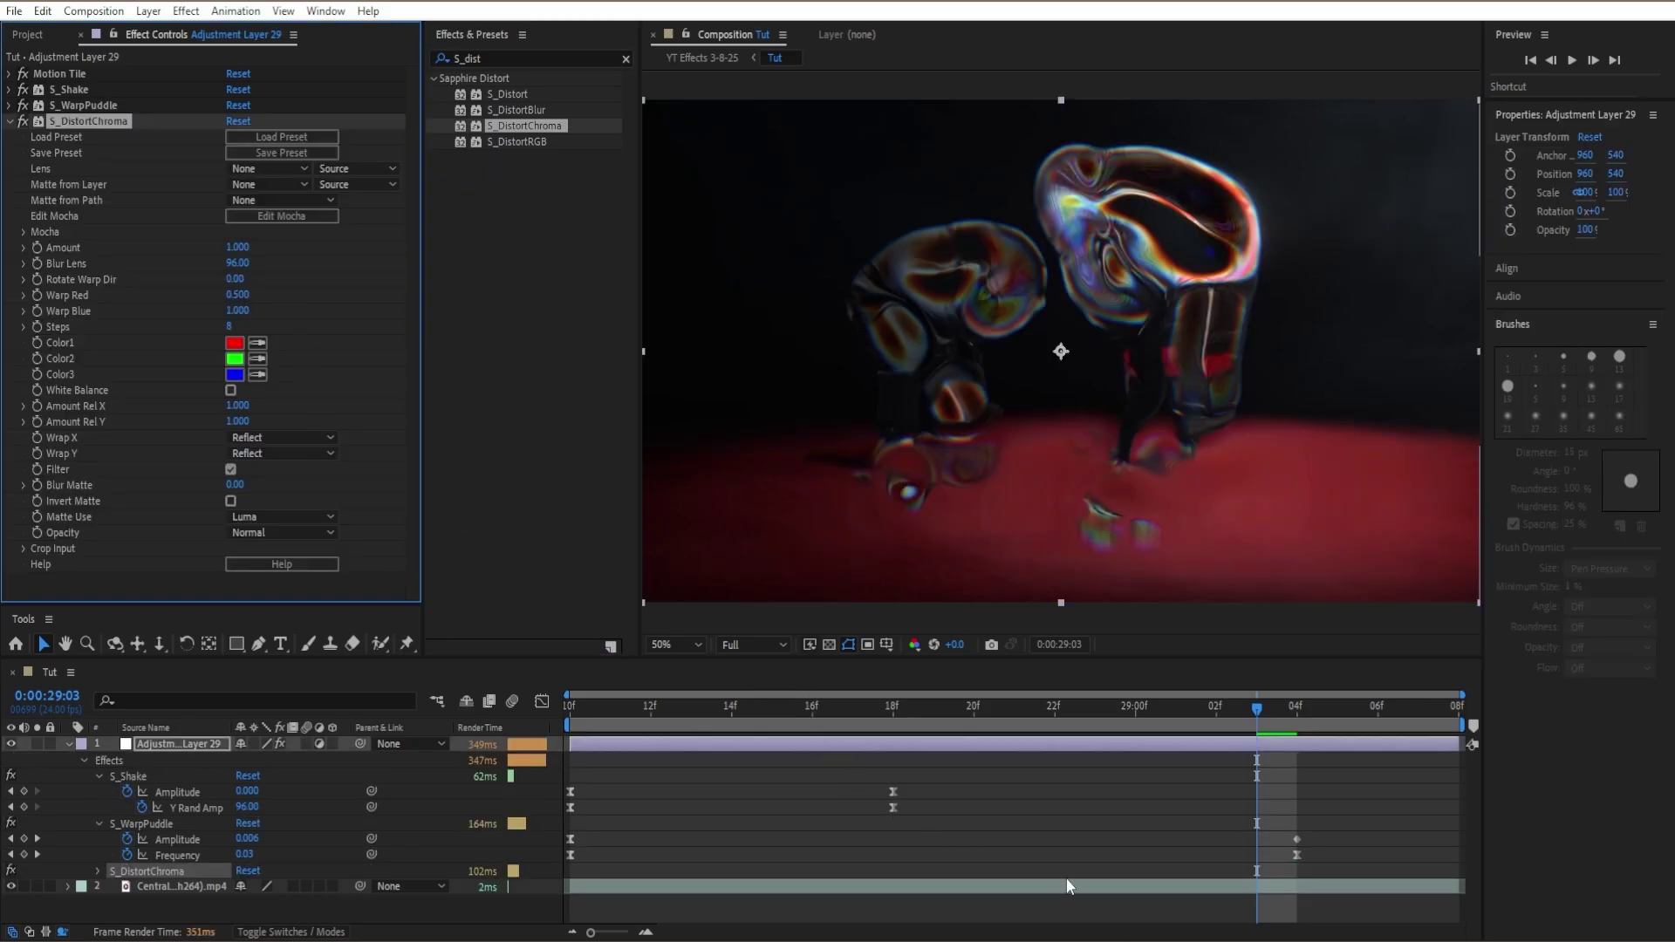
left_click(237, 263)
type("25")
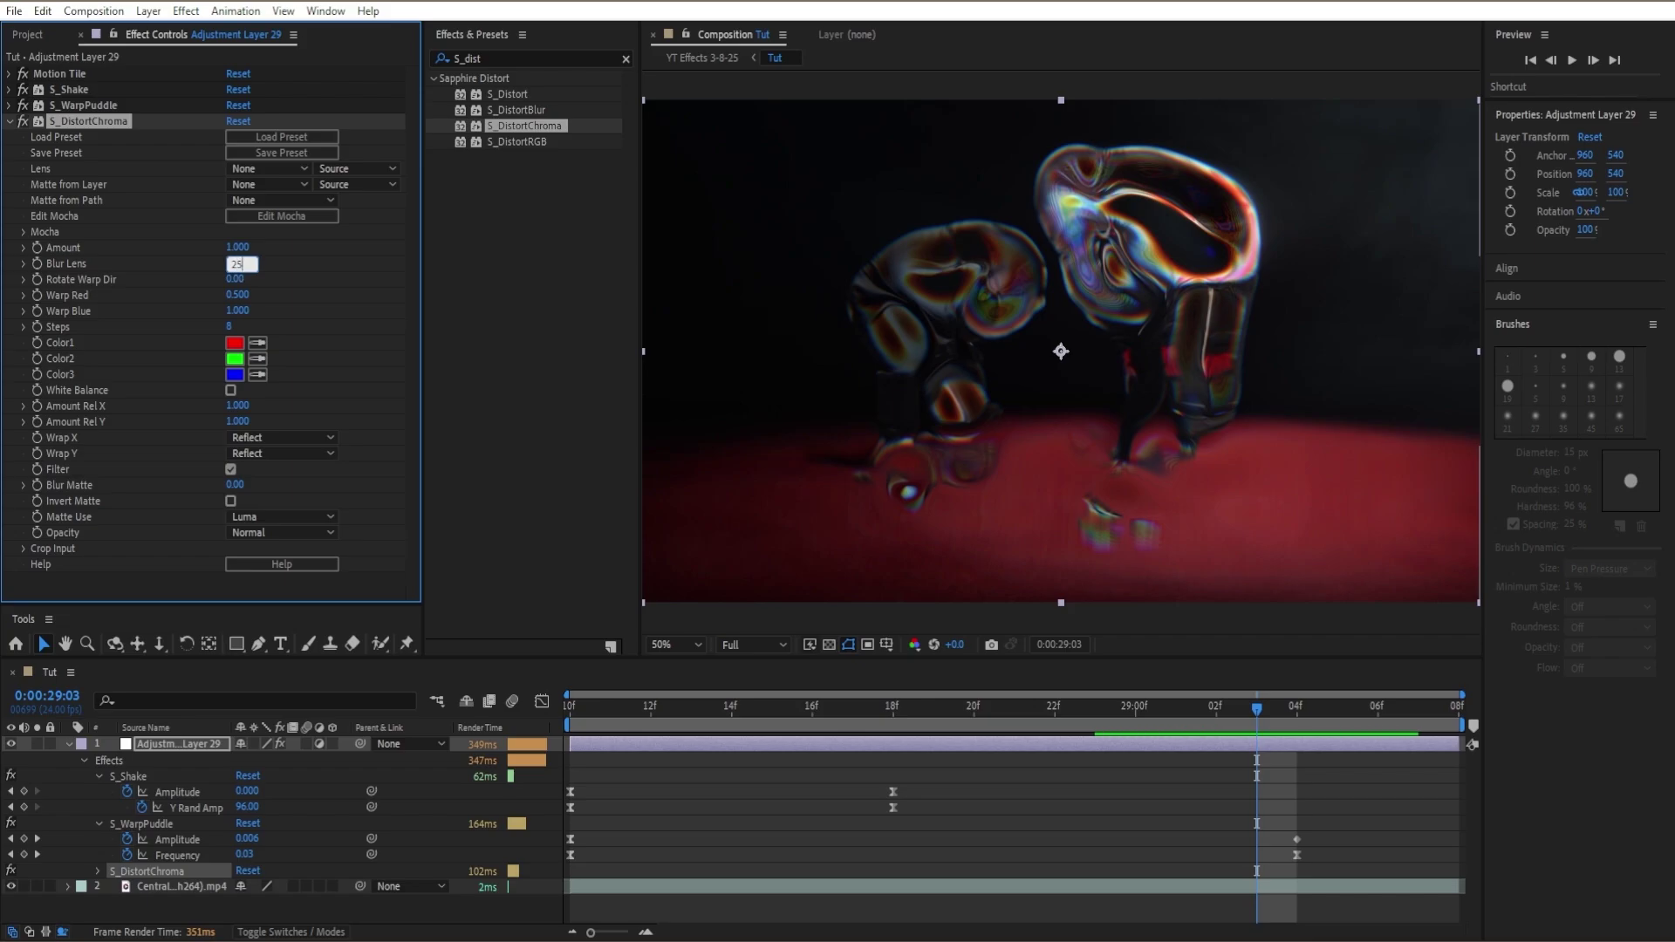
type("78")
key("Return")
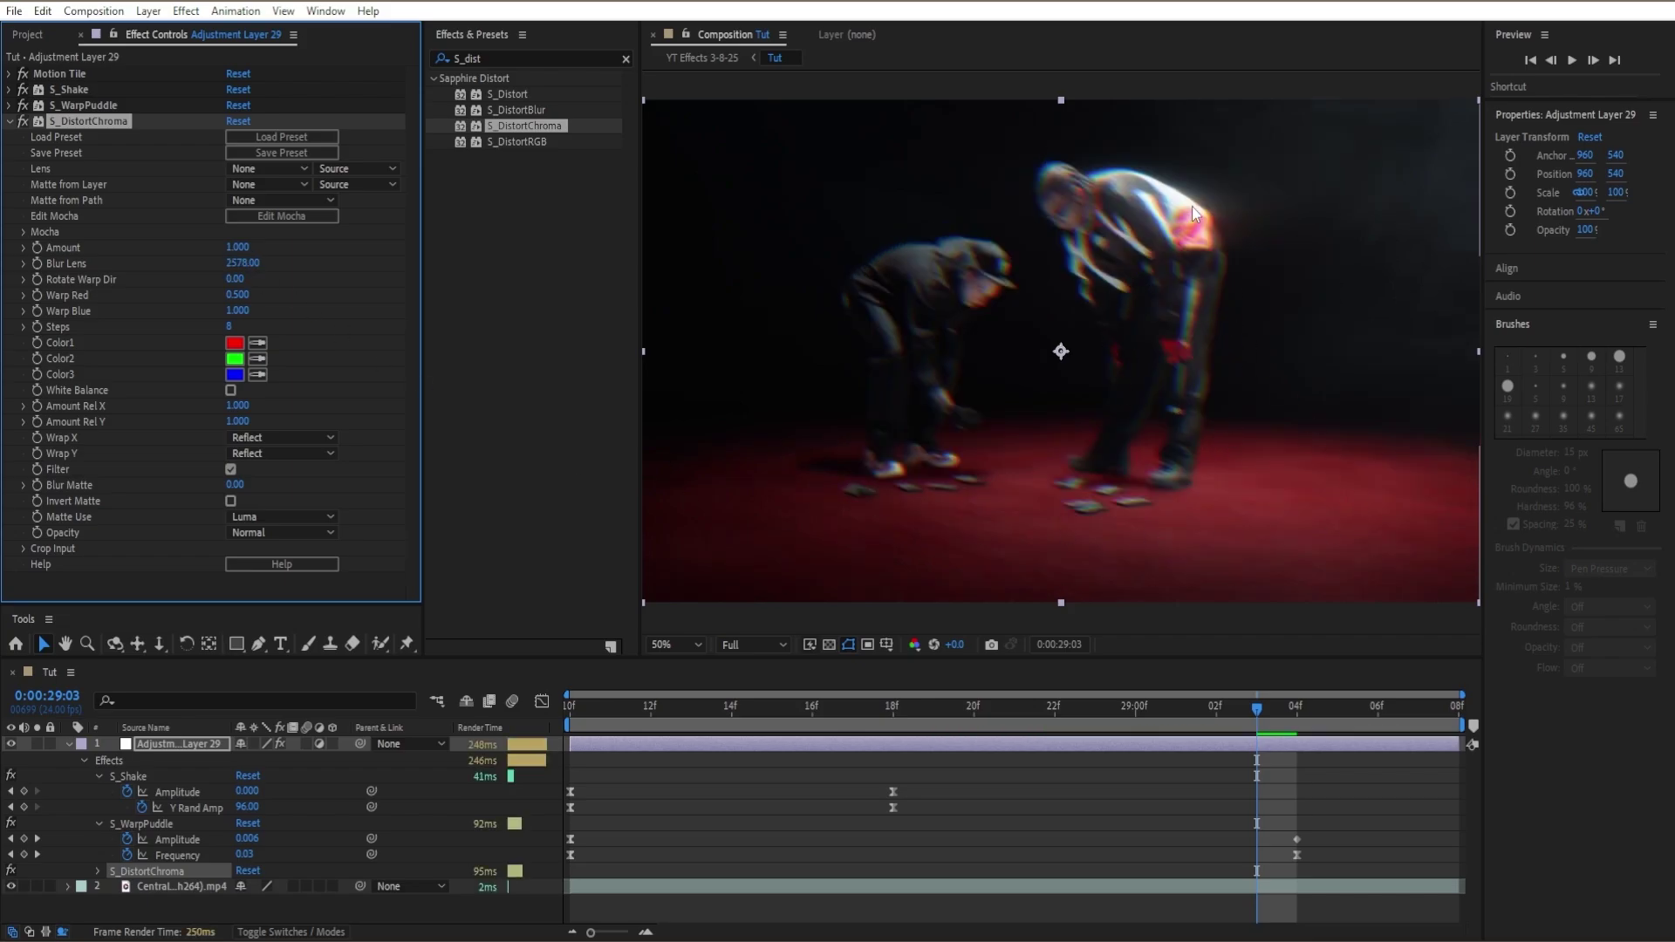
Keyframe S_DistortChroma Amount from 0.560 at 28:10 to 0 at 29:04
left_click(525, 719)
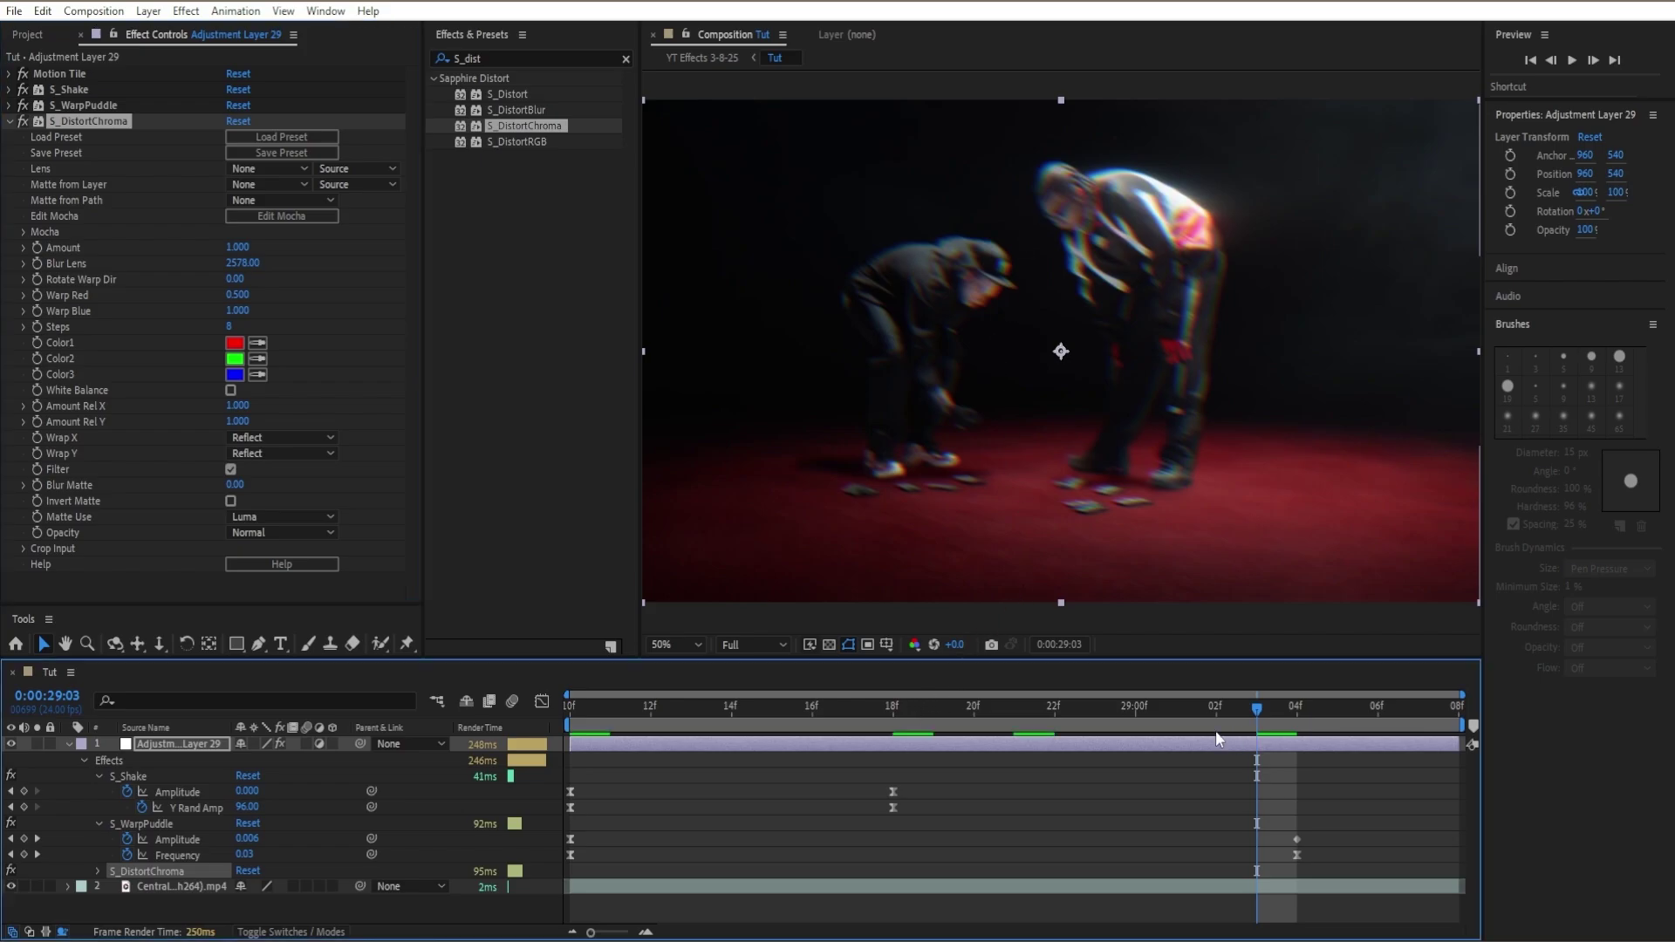
key("Home")
left_click(233, 248)
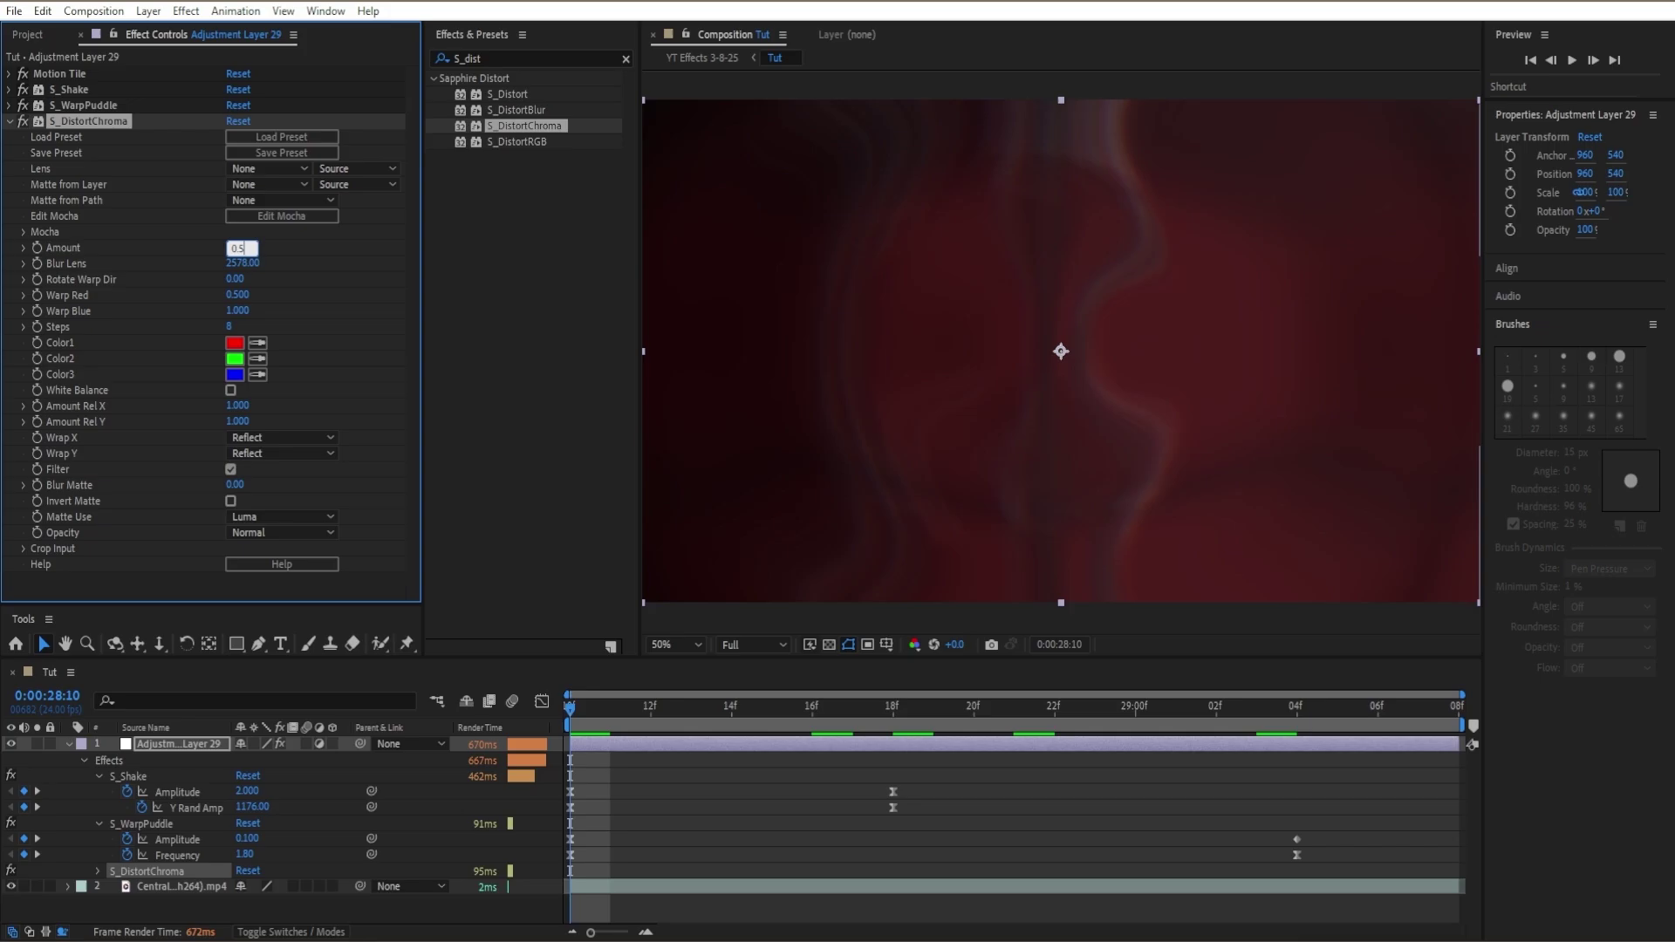
left_click(37, 248)
key("e")
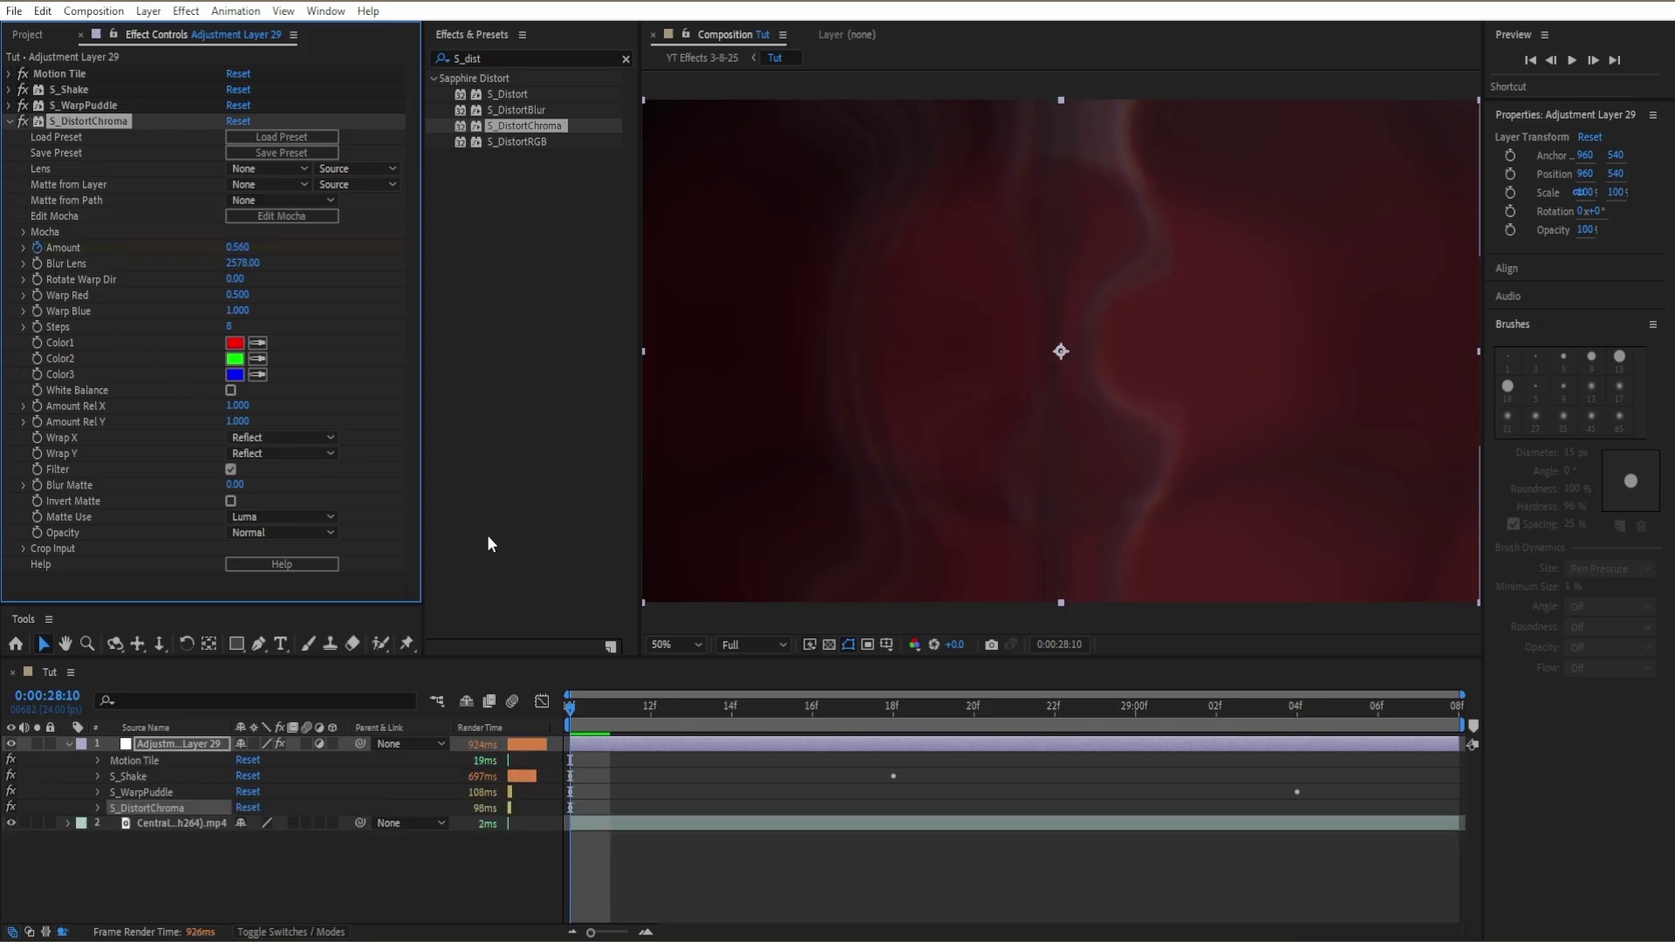
key("u")
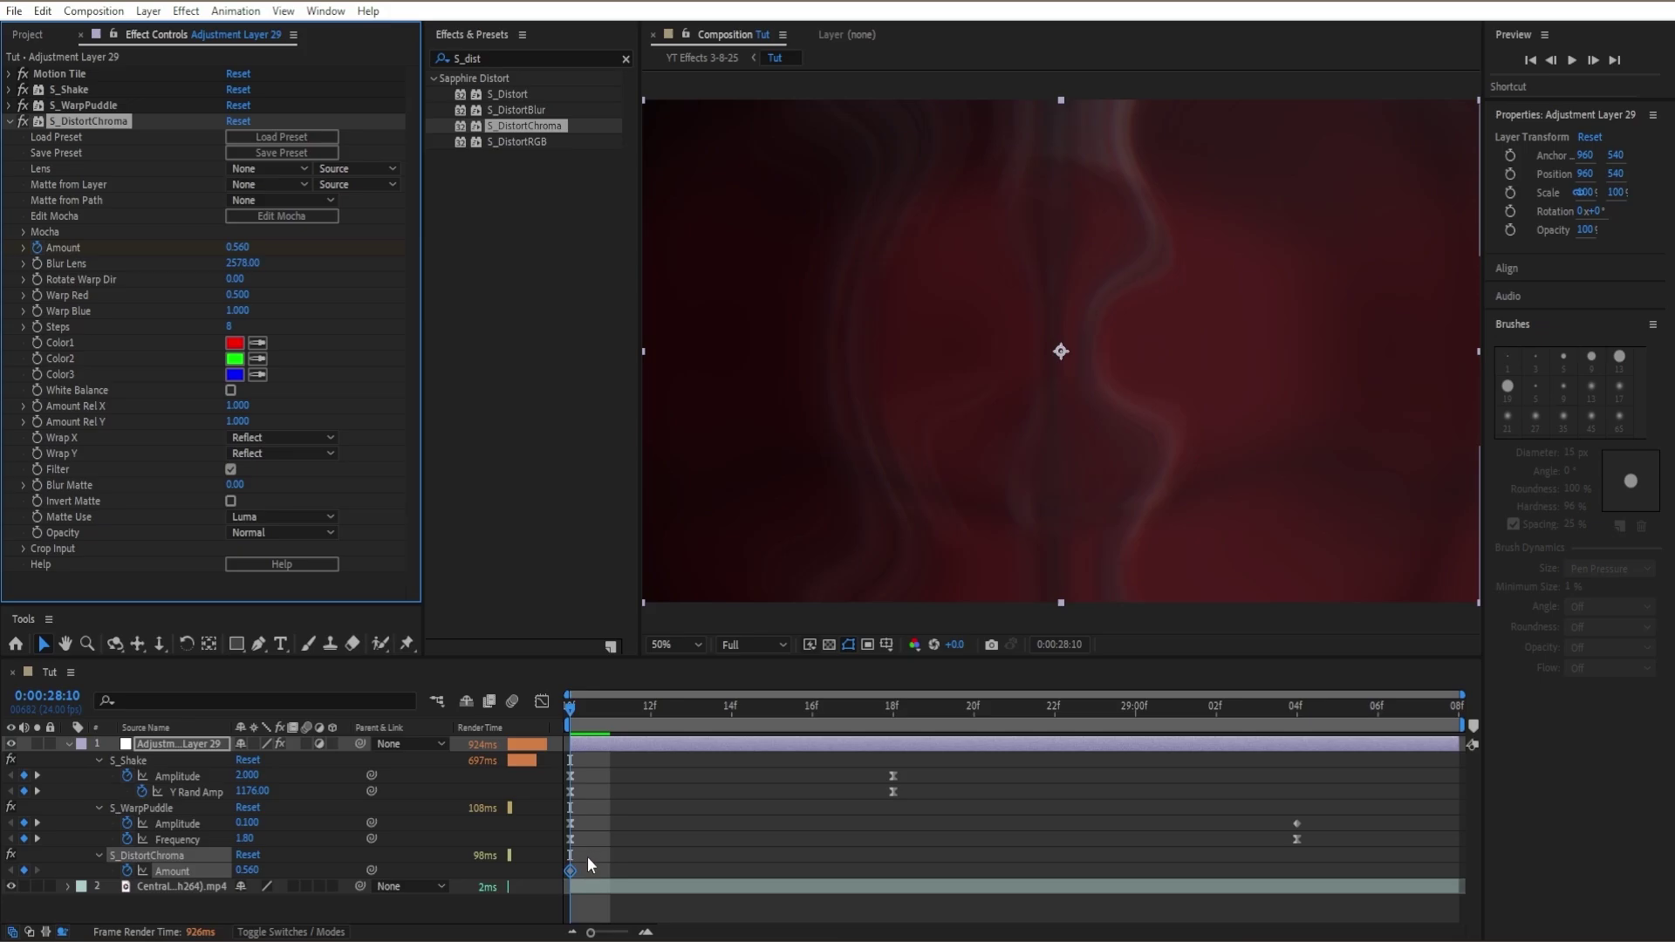
left_click_drag(570, 707, 1305, 796)
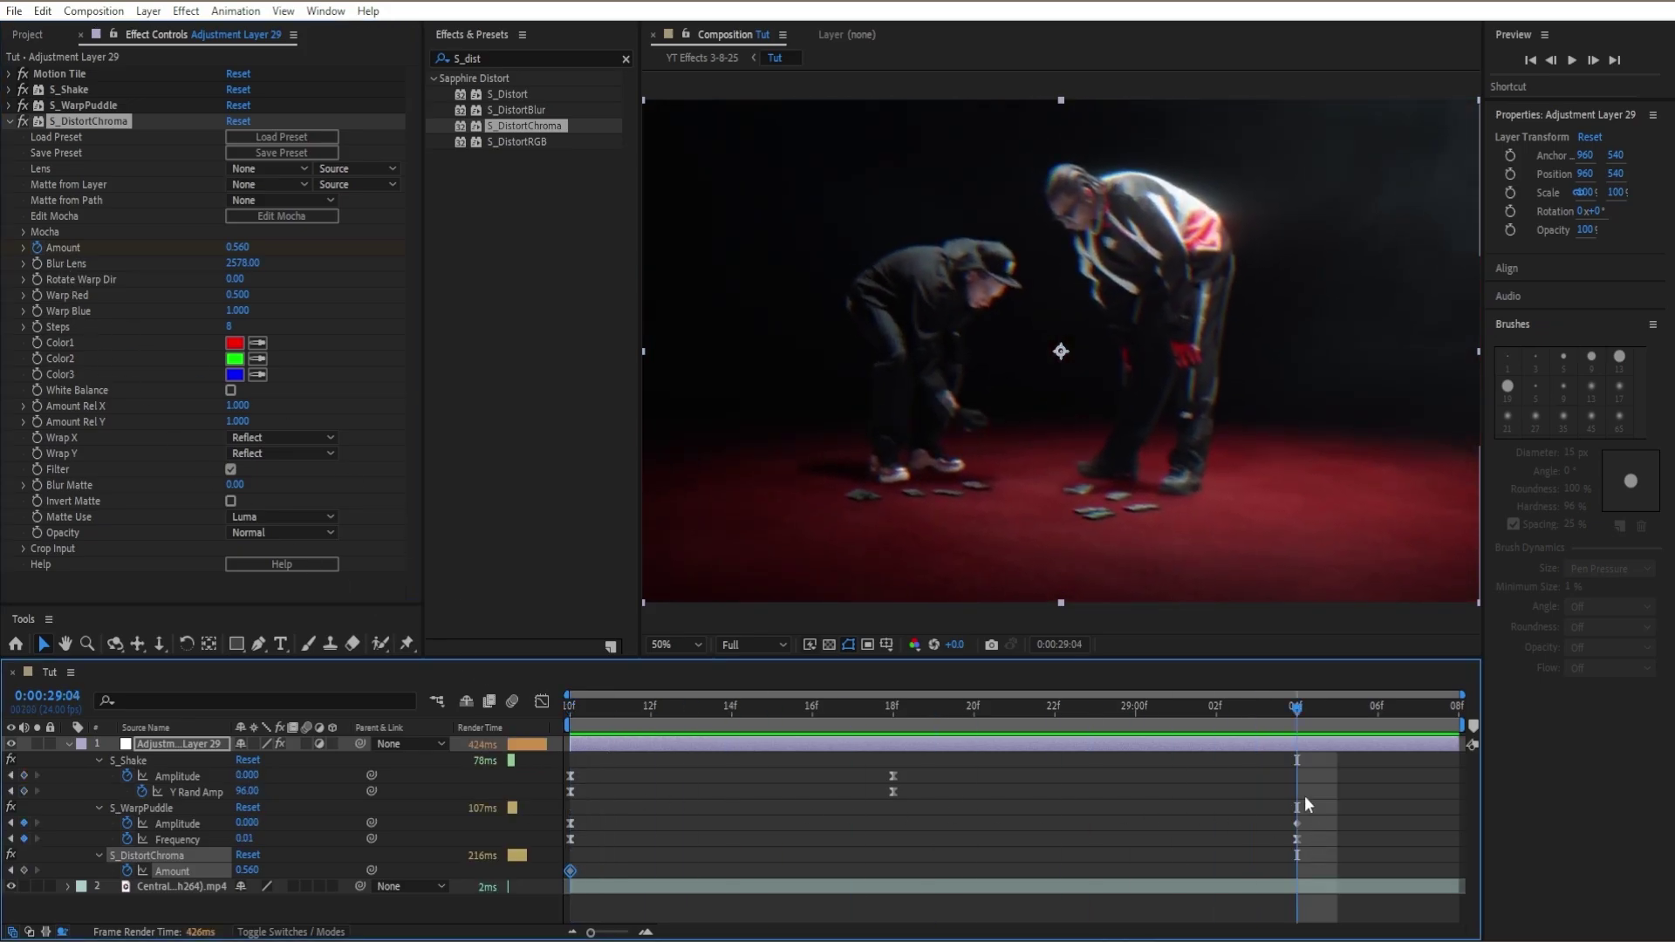
left_click(237, 247)
type("0")
key("Return")
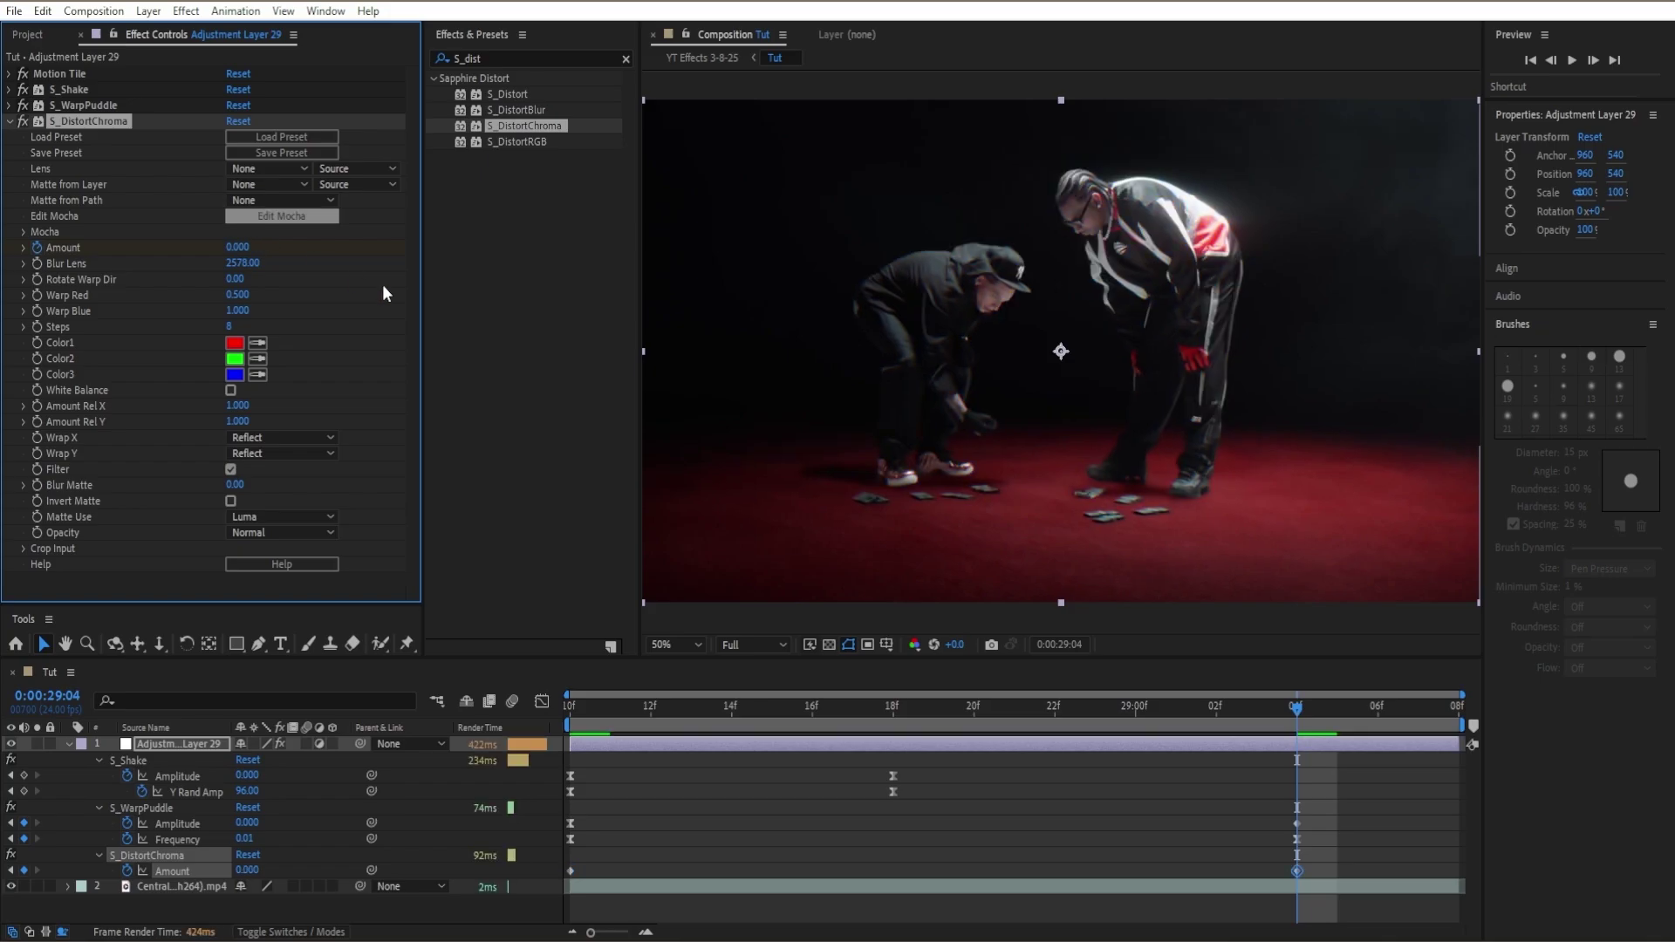
Select both S_DistortChroma Amount keyframes, then deselect them
left_click_drag(1324, 860, 551, 879)
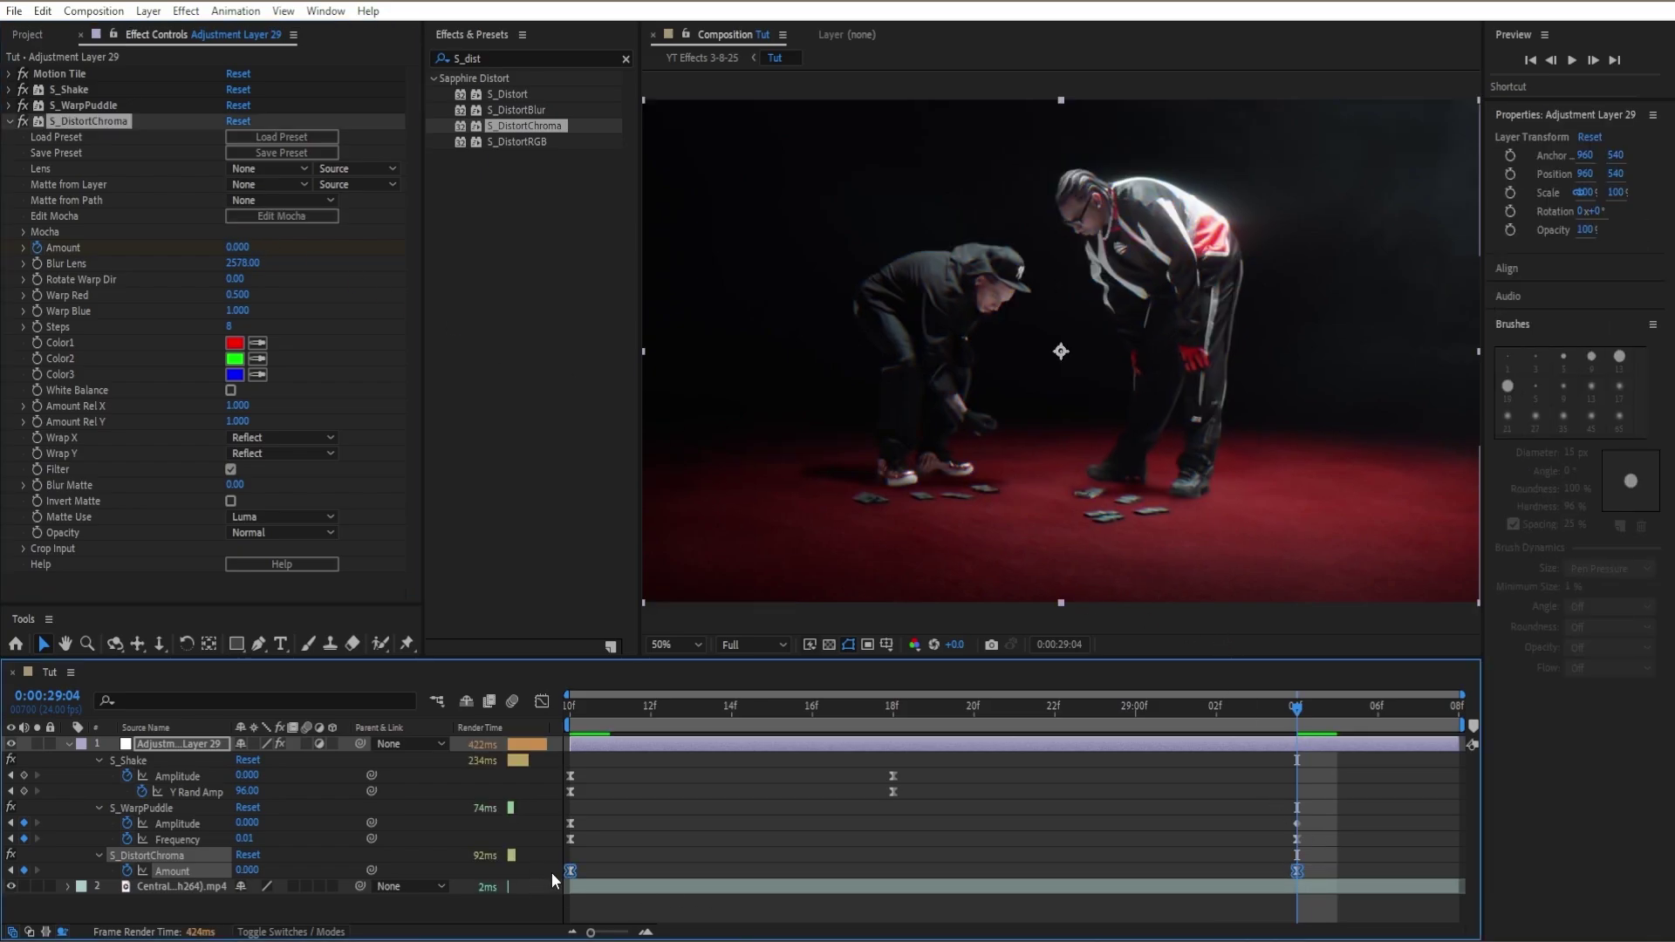
left_click(551, 872)
left_click(532, 59)
Add Noise with Amount of Noise 28% and Use Color Noise turned off
type("noise")
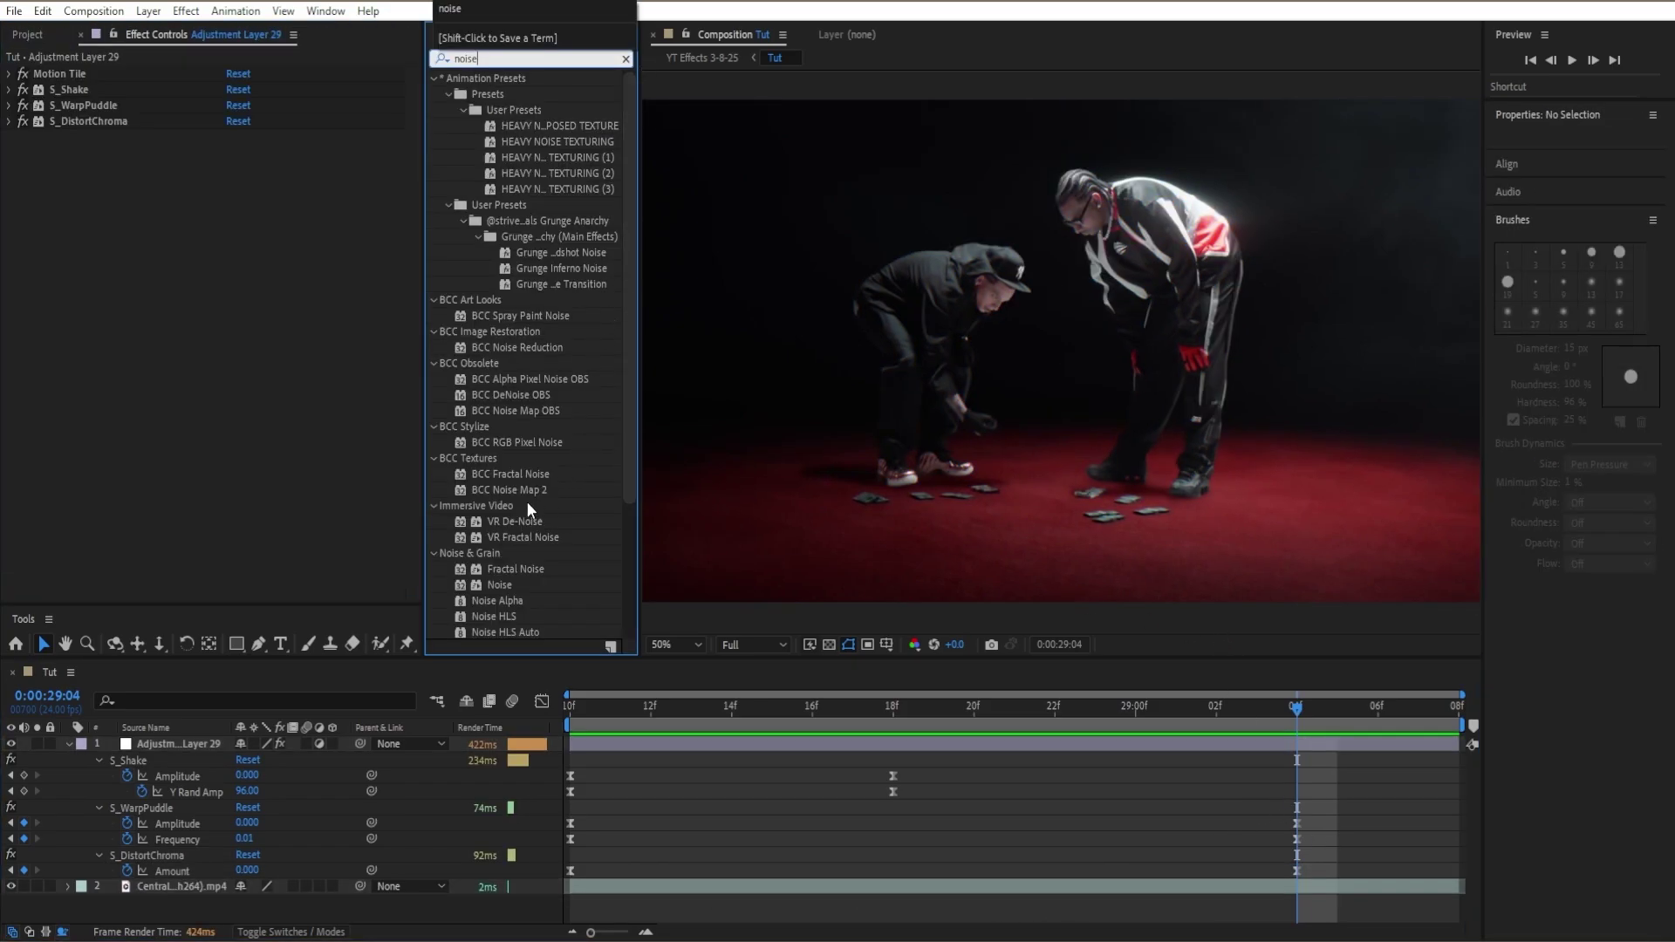
left_click_drag(518, 583, 187, 290)
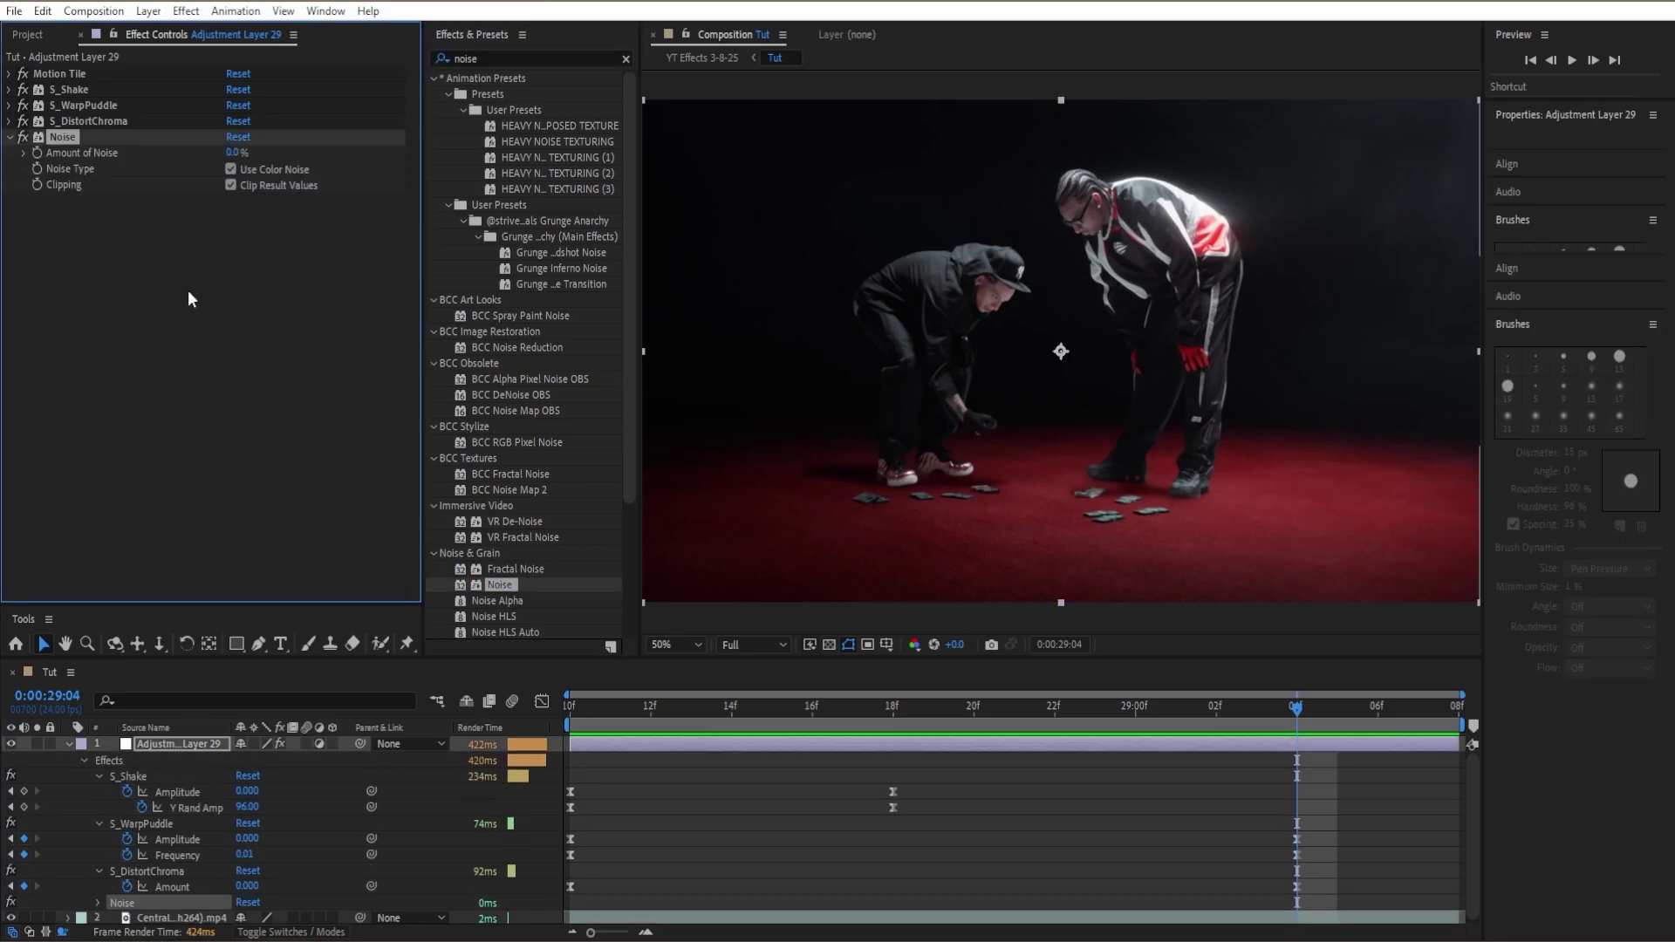
left_click(230, 169)
left_click(236, 153)
type("2")
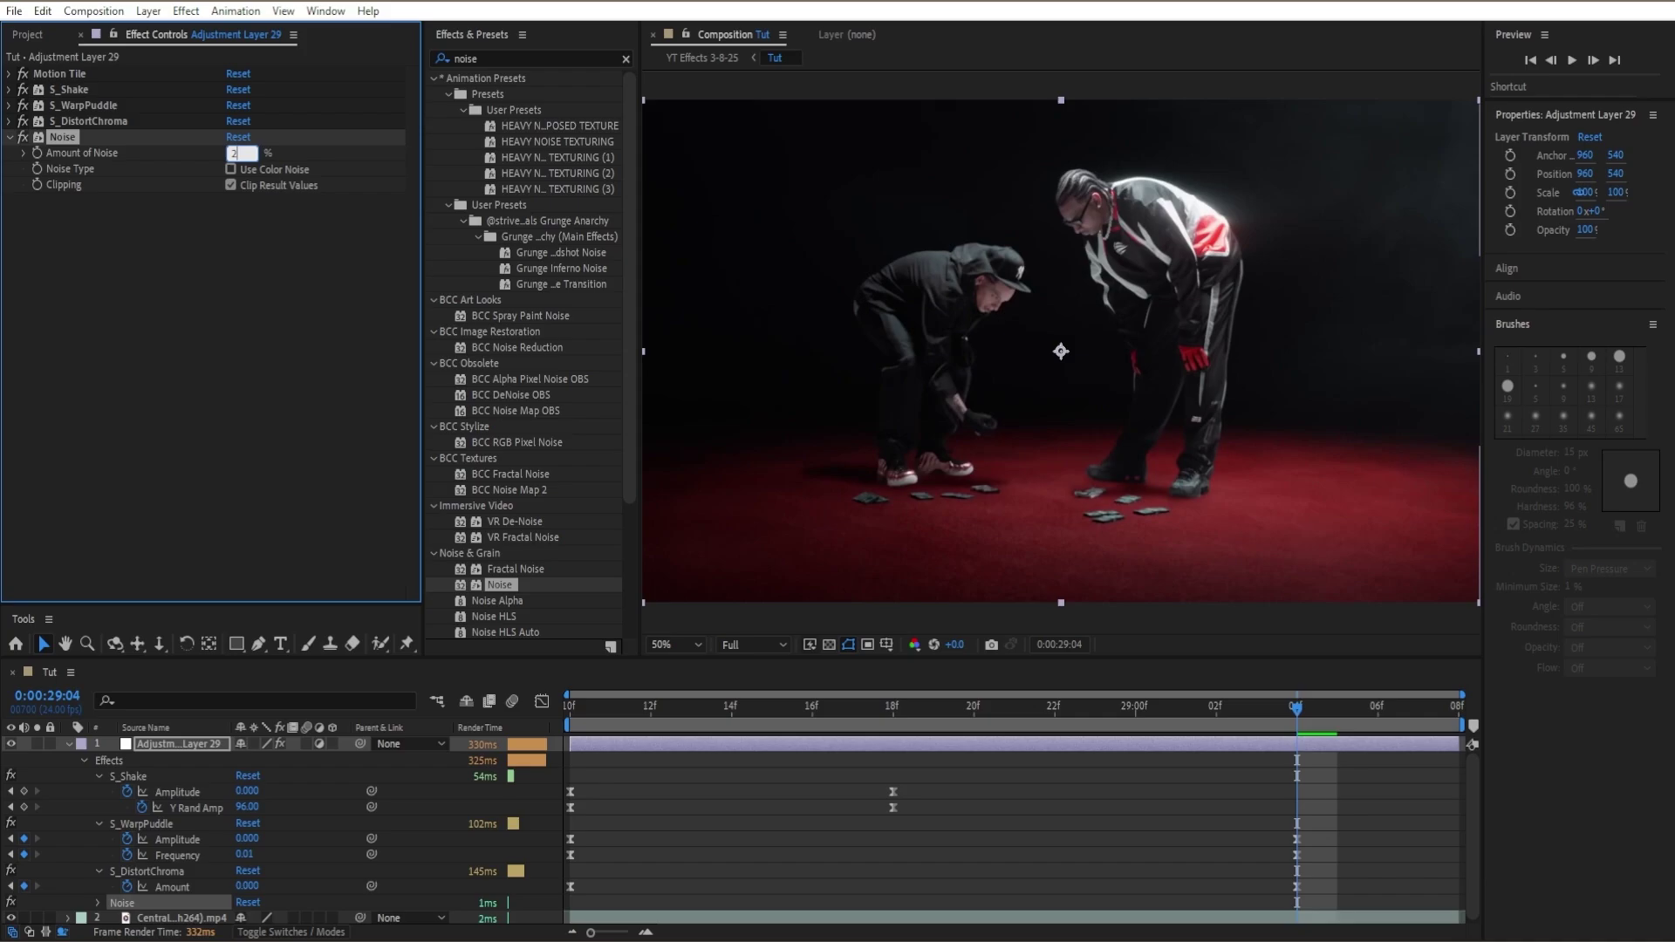
type("8")
key("Return")
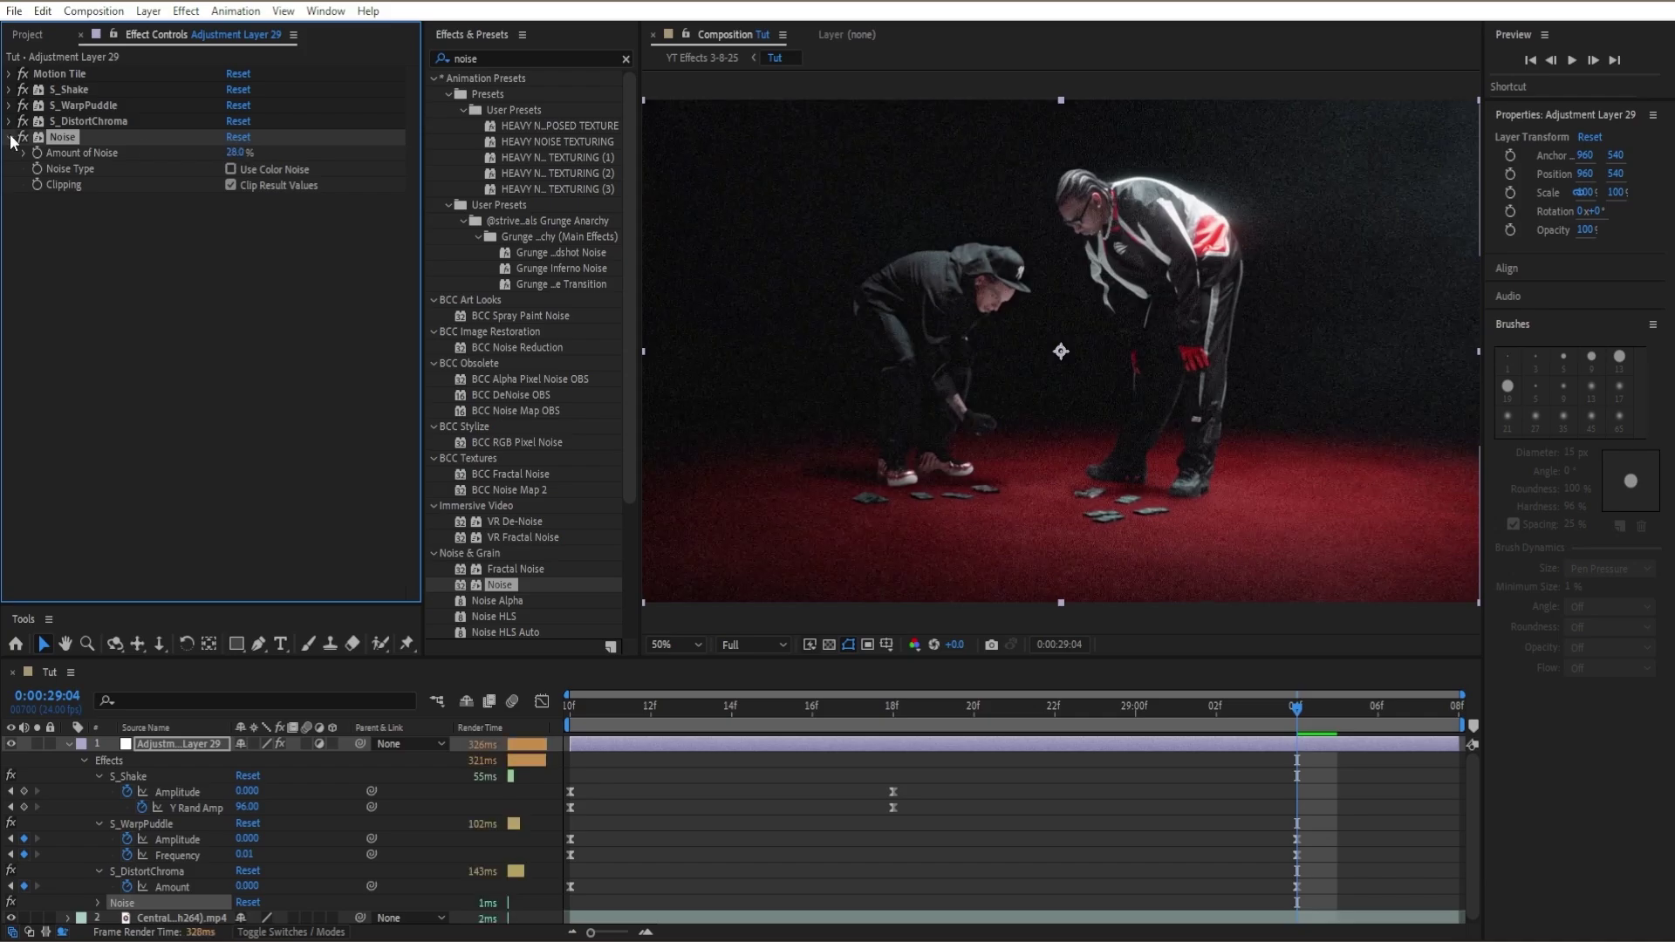
left_click(11, 138)
left_click(625, 59)
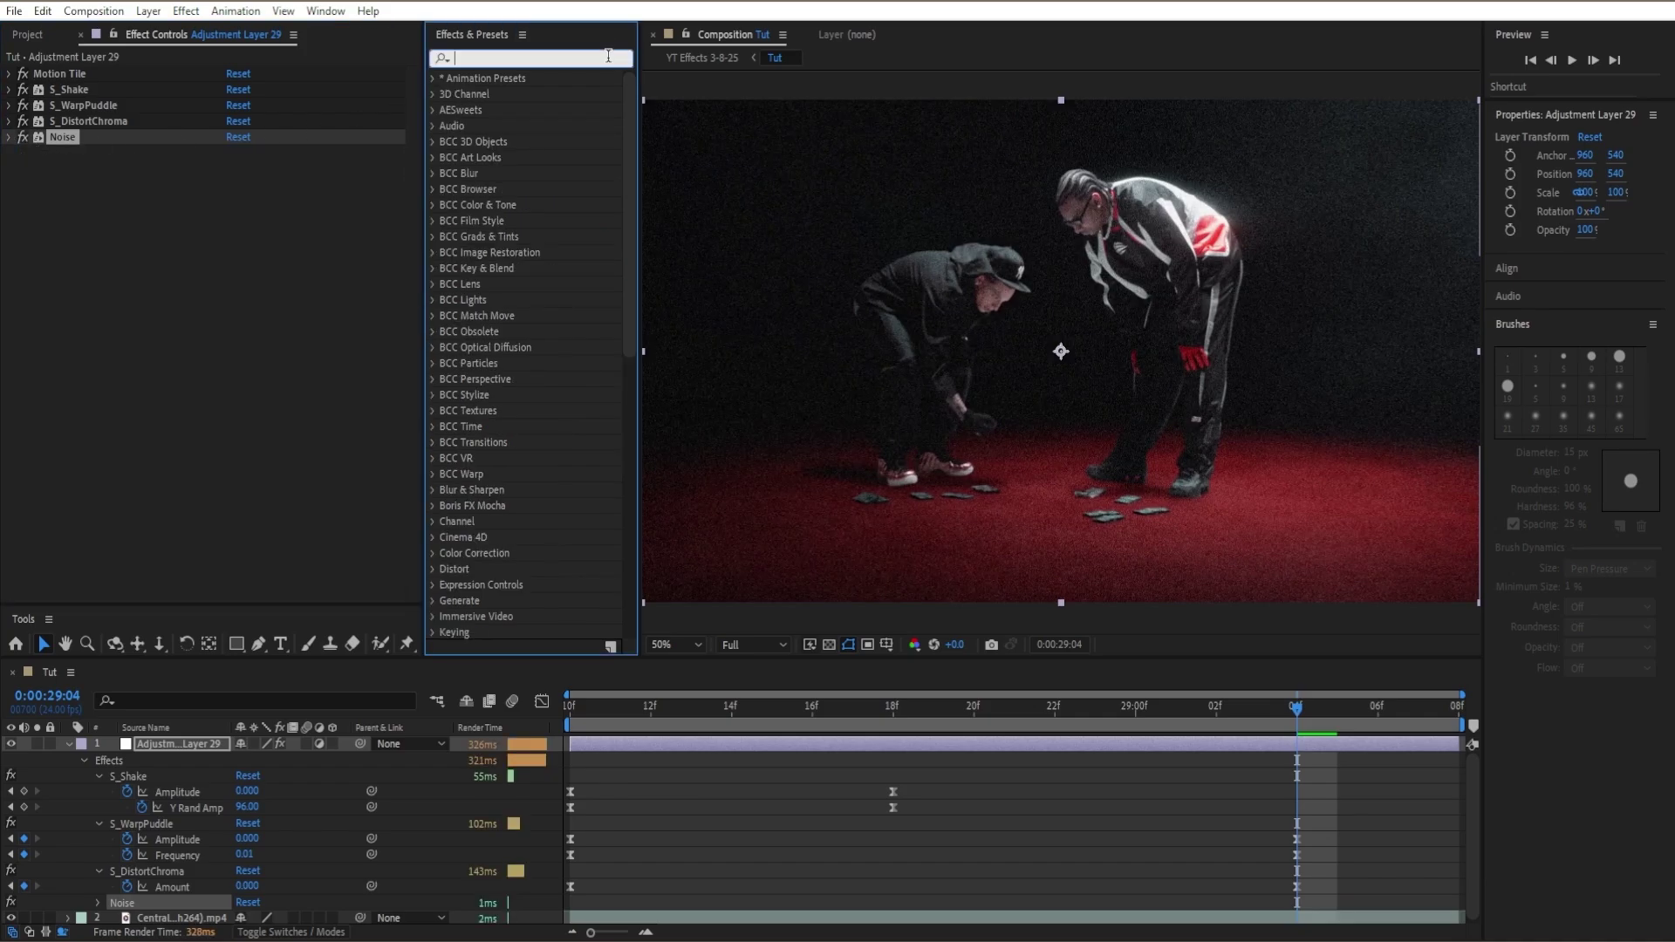
Search 'expos' and apply the Exposure effect to the adjustment layer
type("ep")
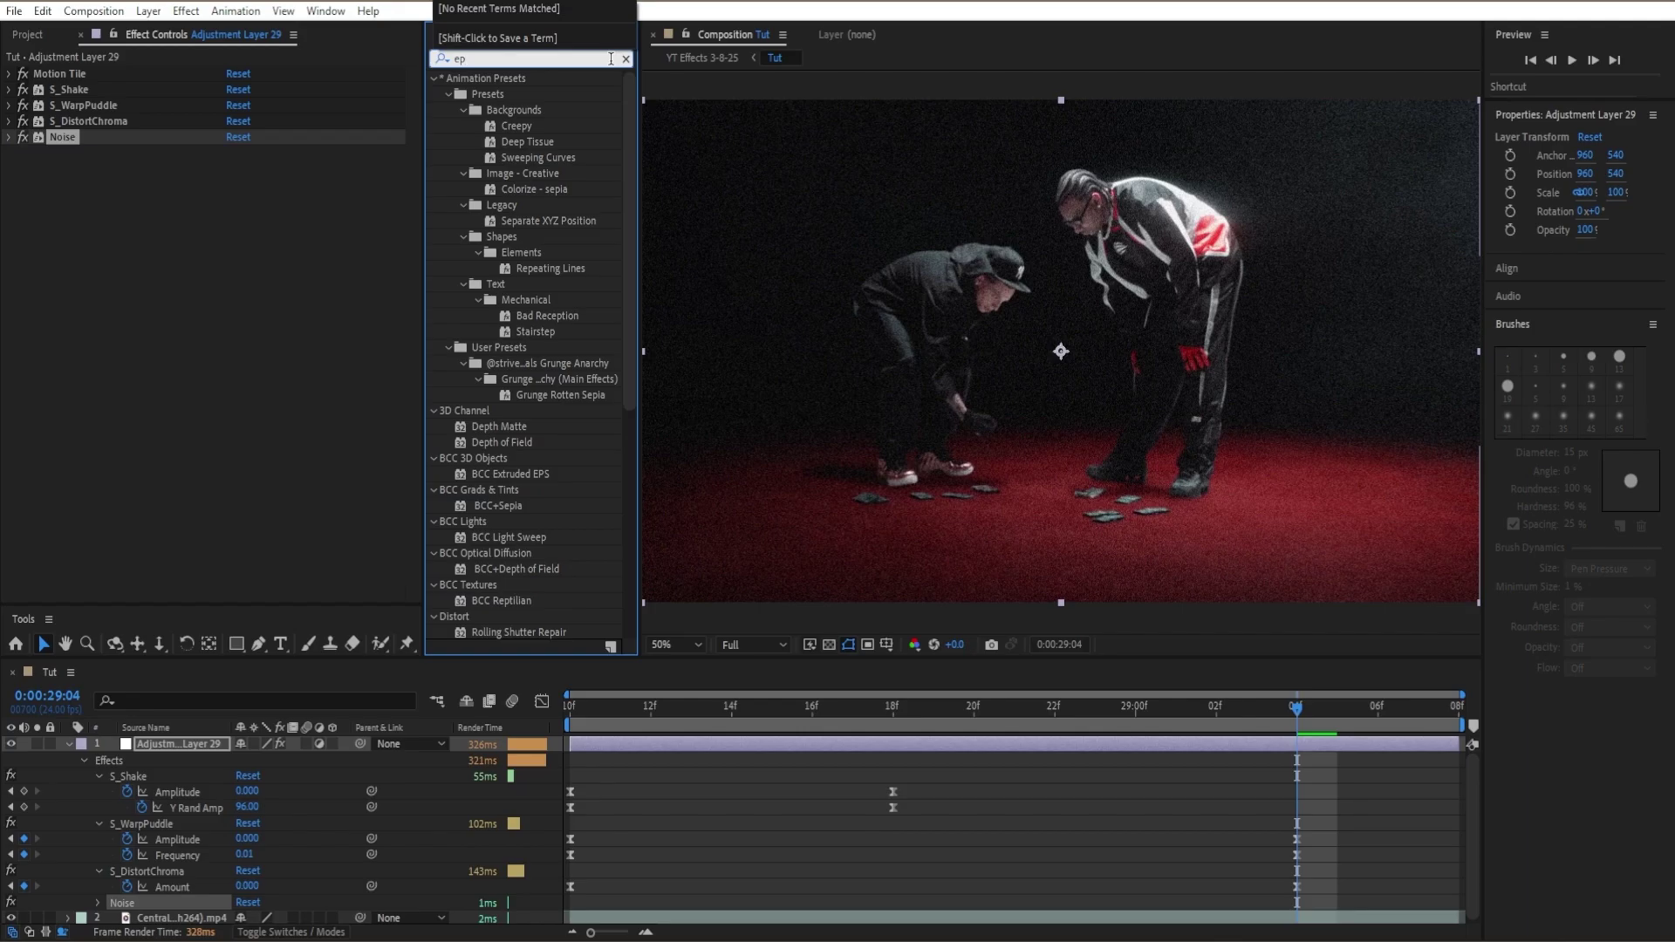
type("x")
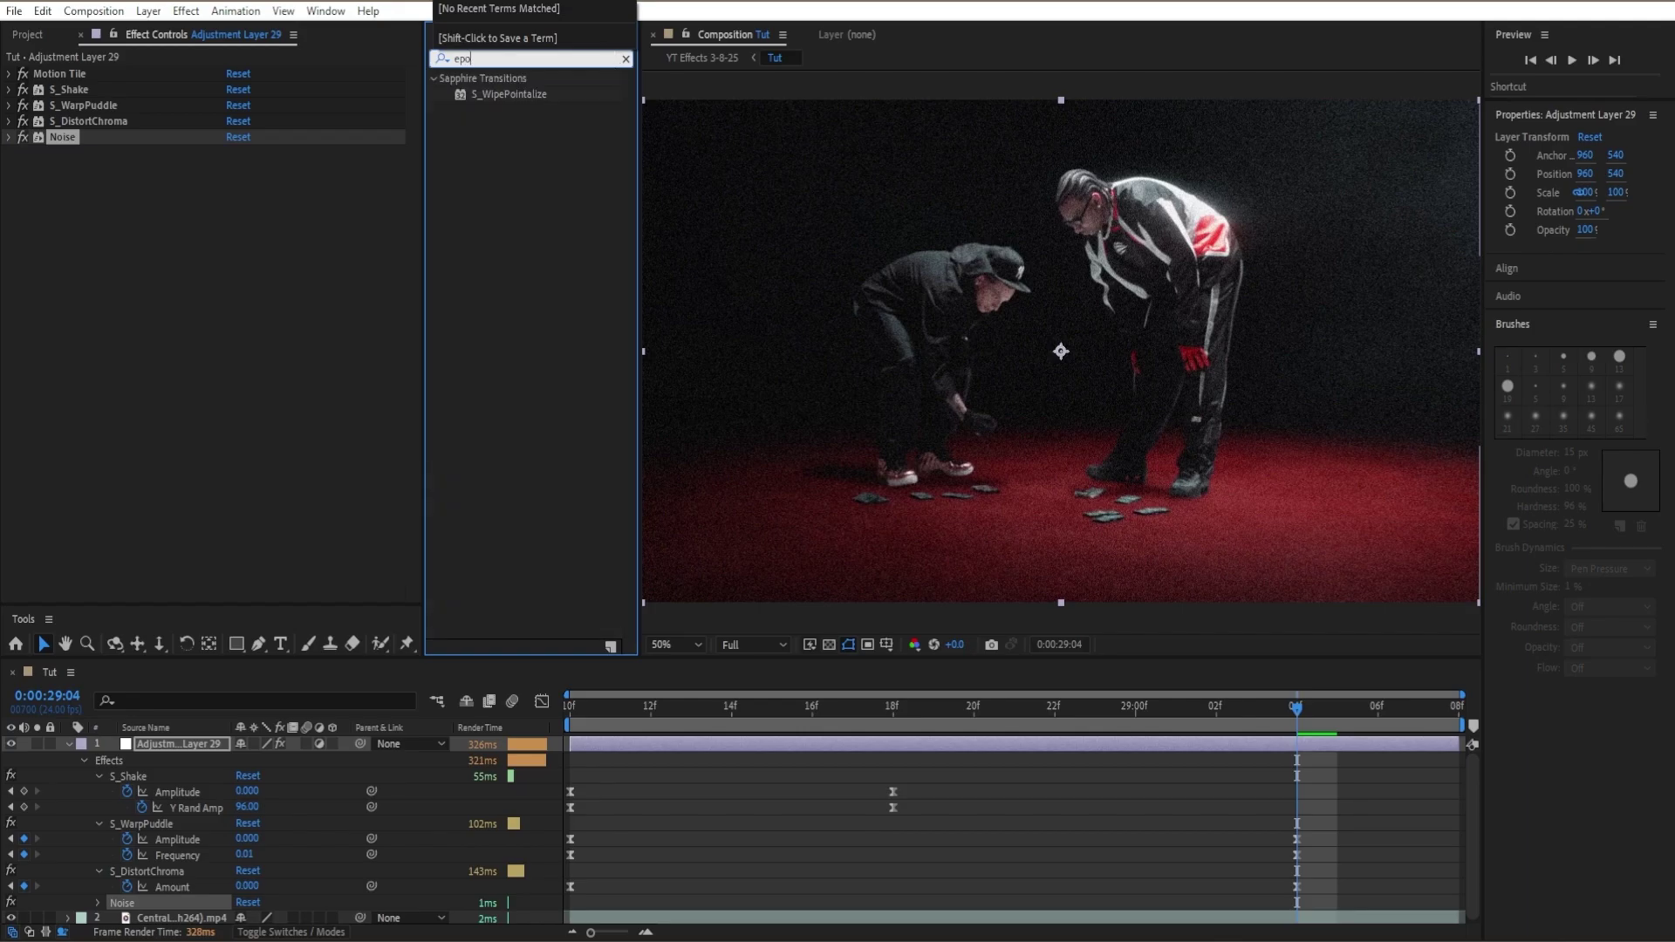
key("BackSpace")
type("xpos")
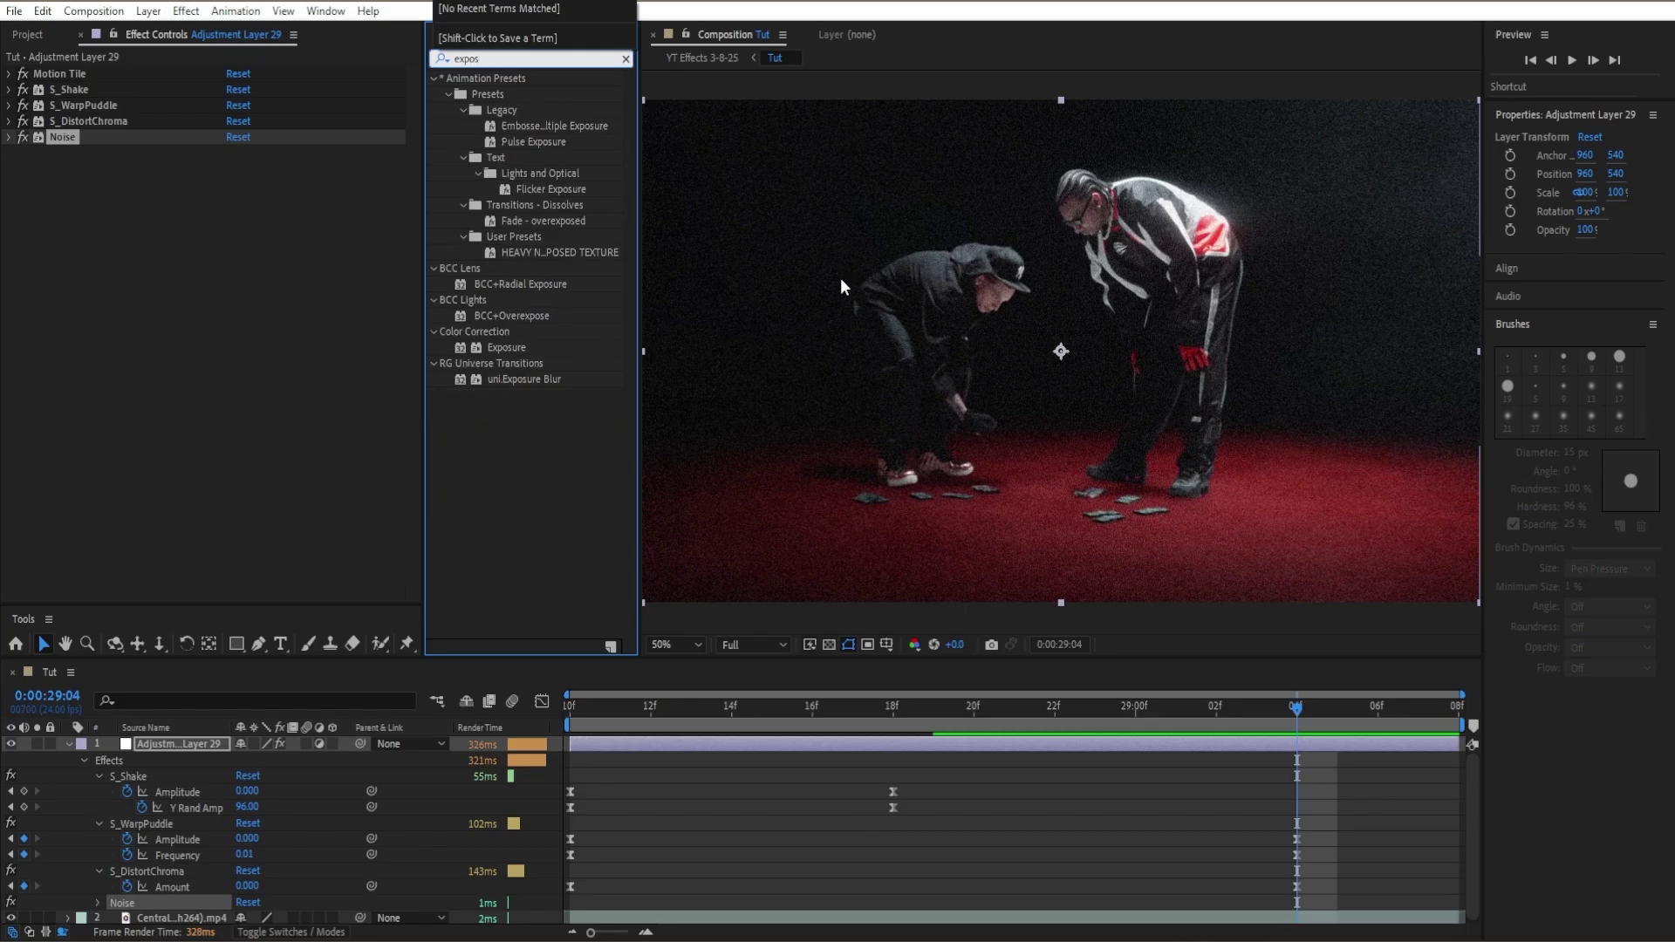
left_click_drag(501, 349, 288, 409)
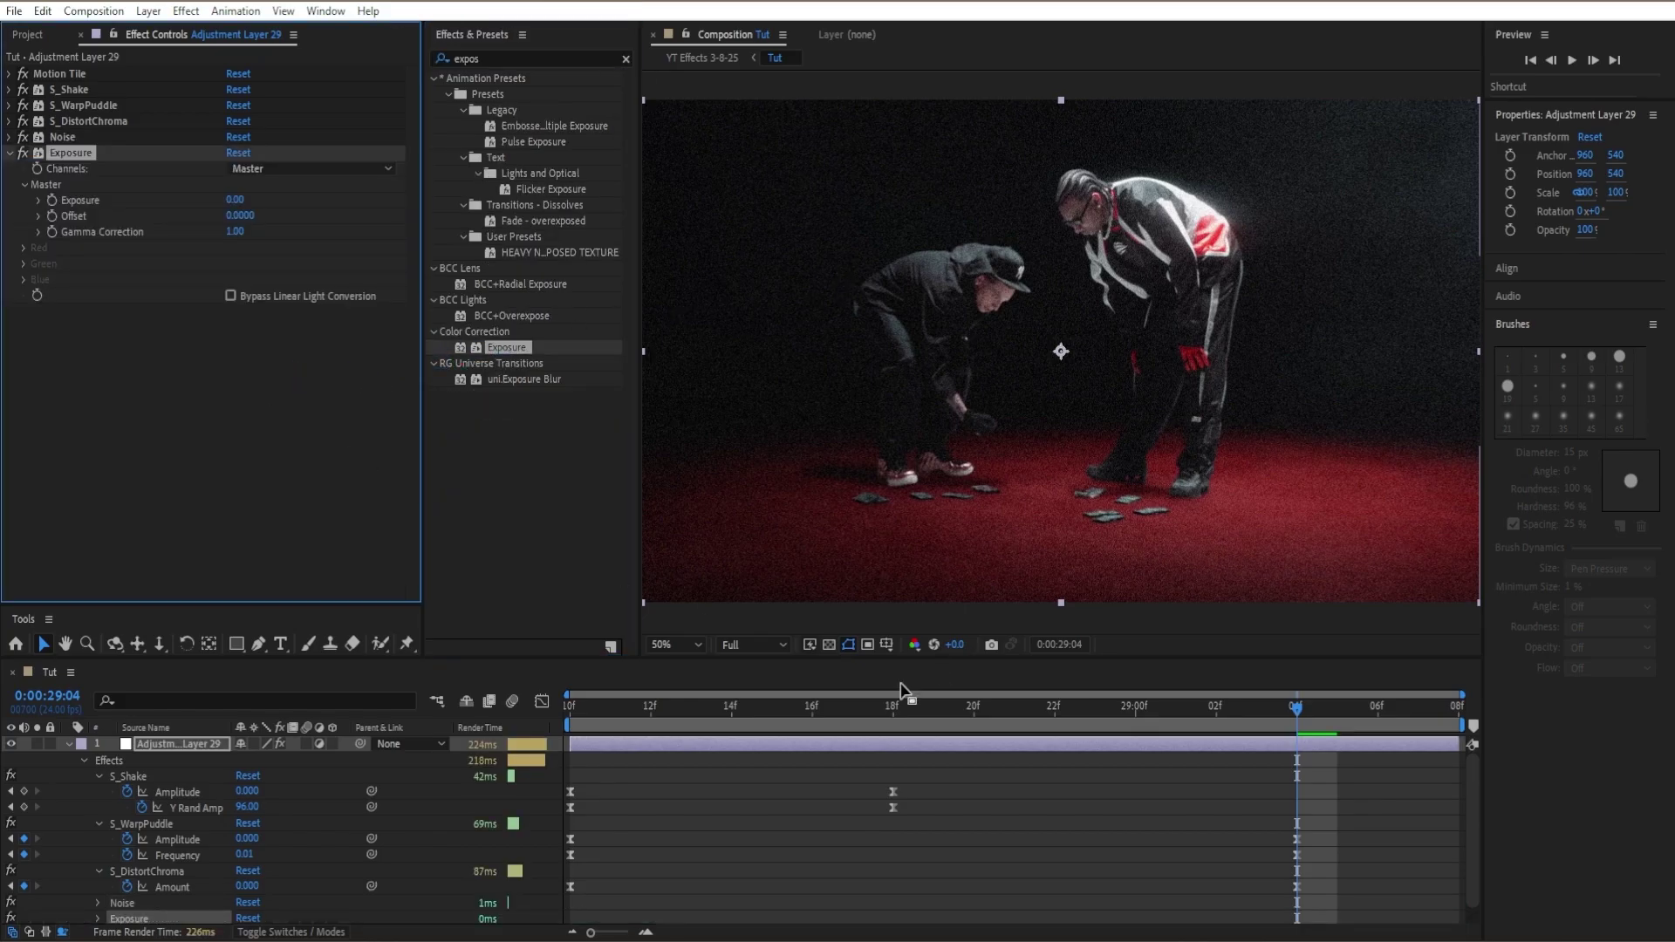
Keyframe Exposure from 4.00 at 28:10 to 0.00 at 28:18
left_click_drag(881, 709, 582, 714)
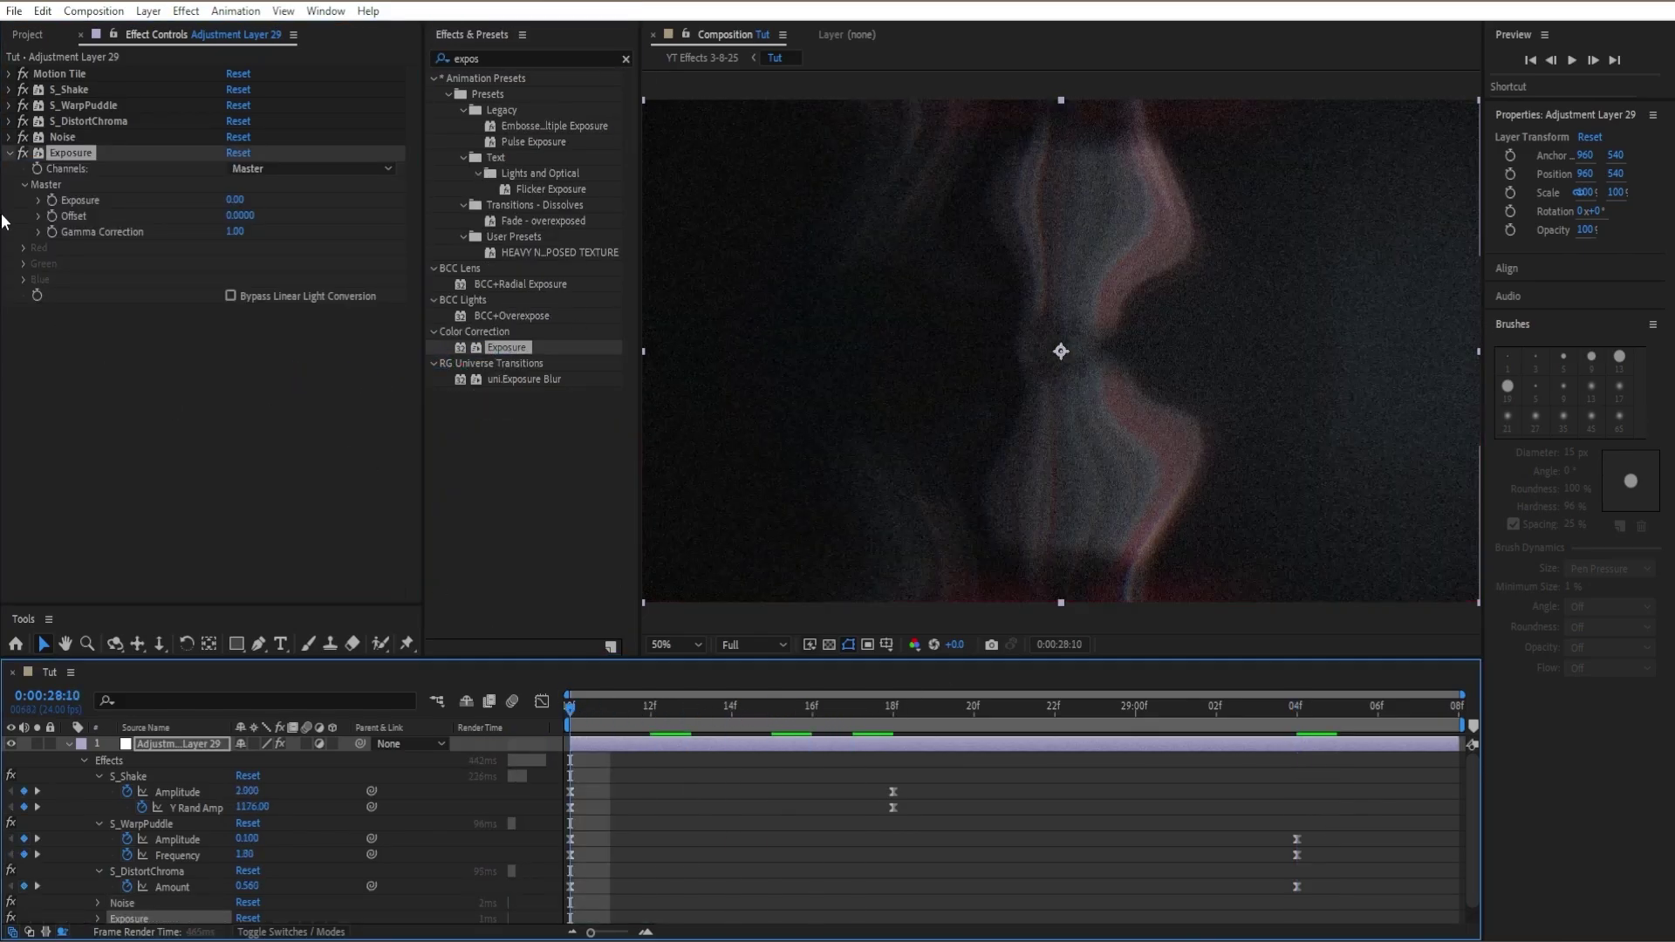
left_click(231, 200)
type("4")
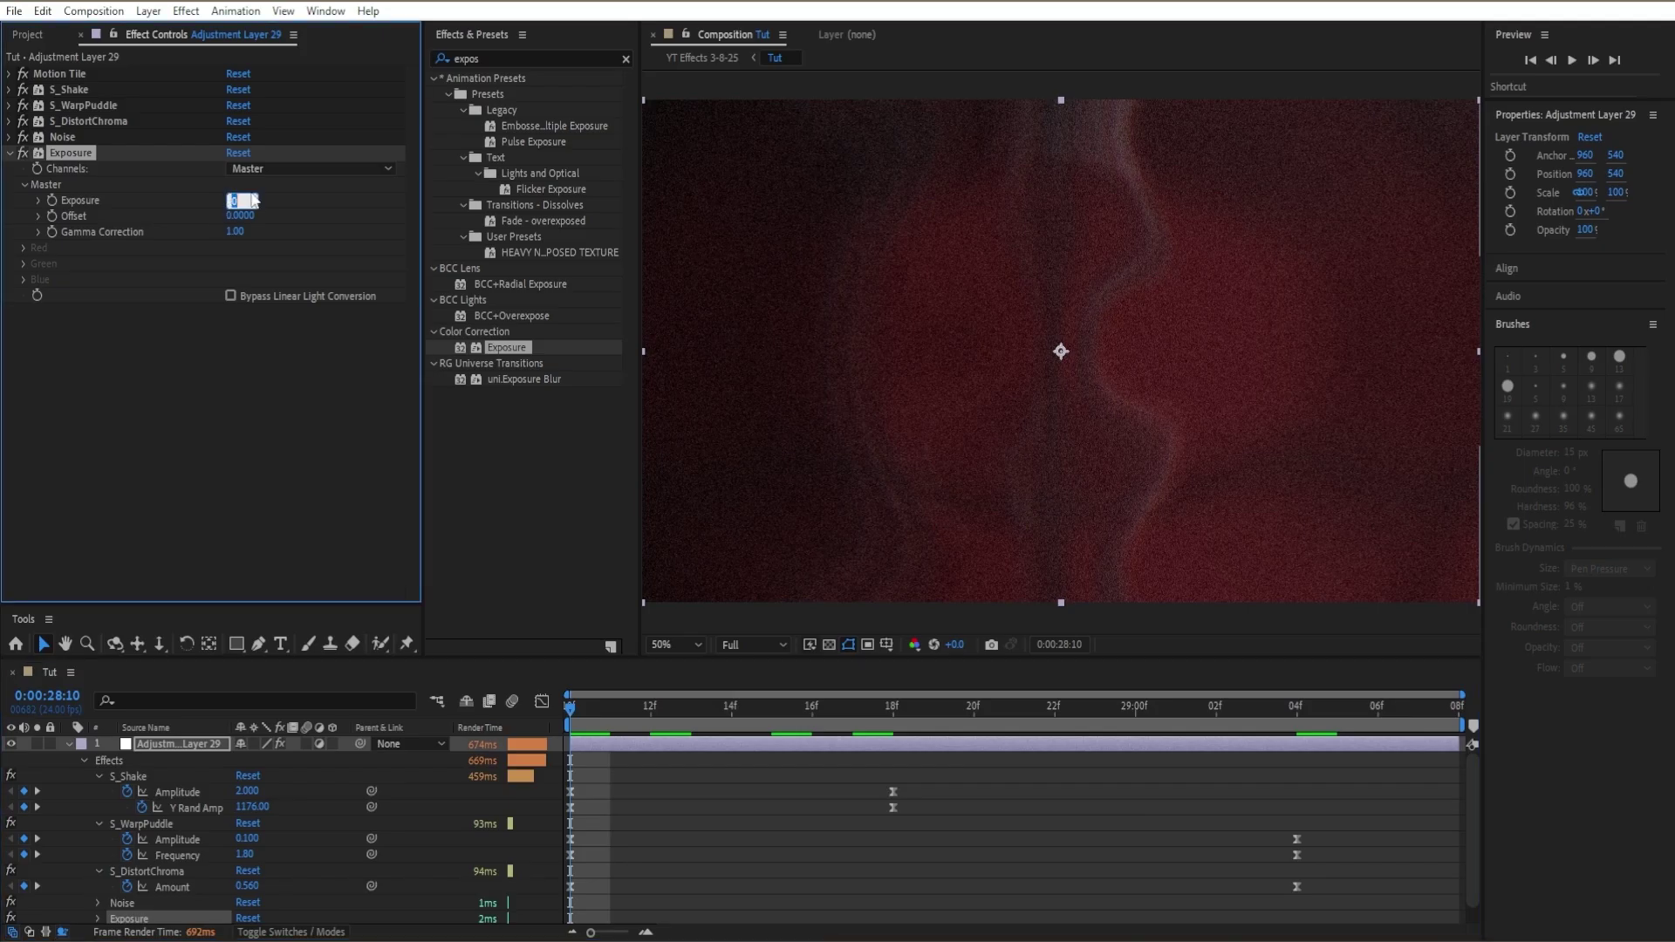
key("Return")
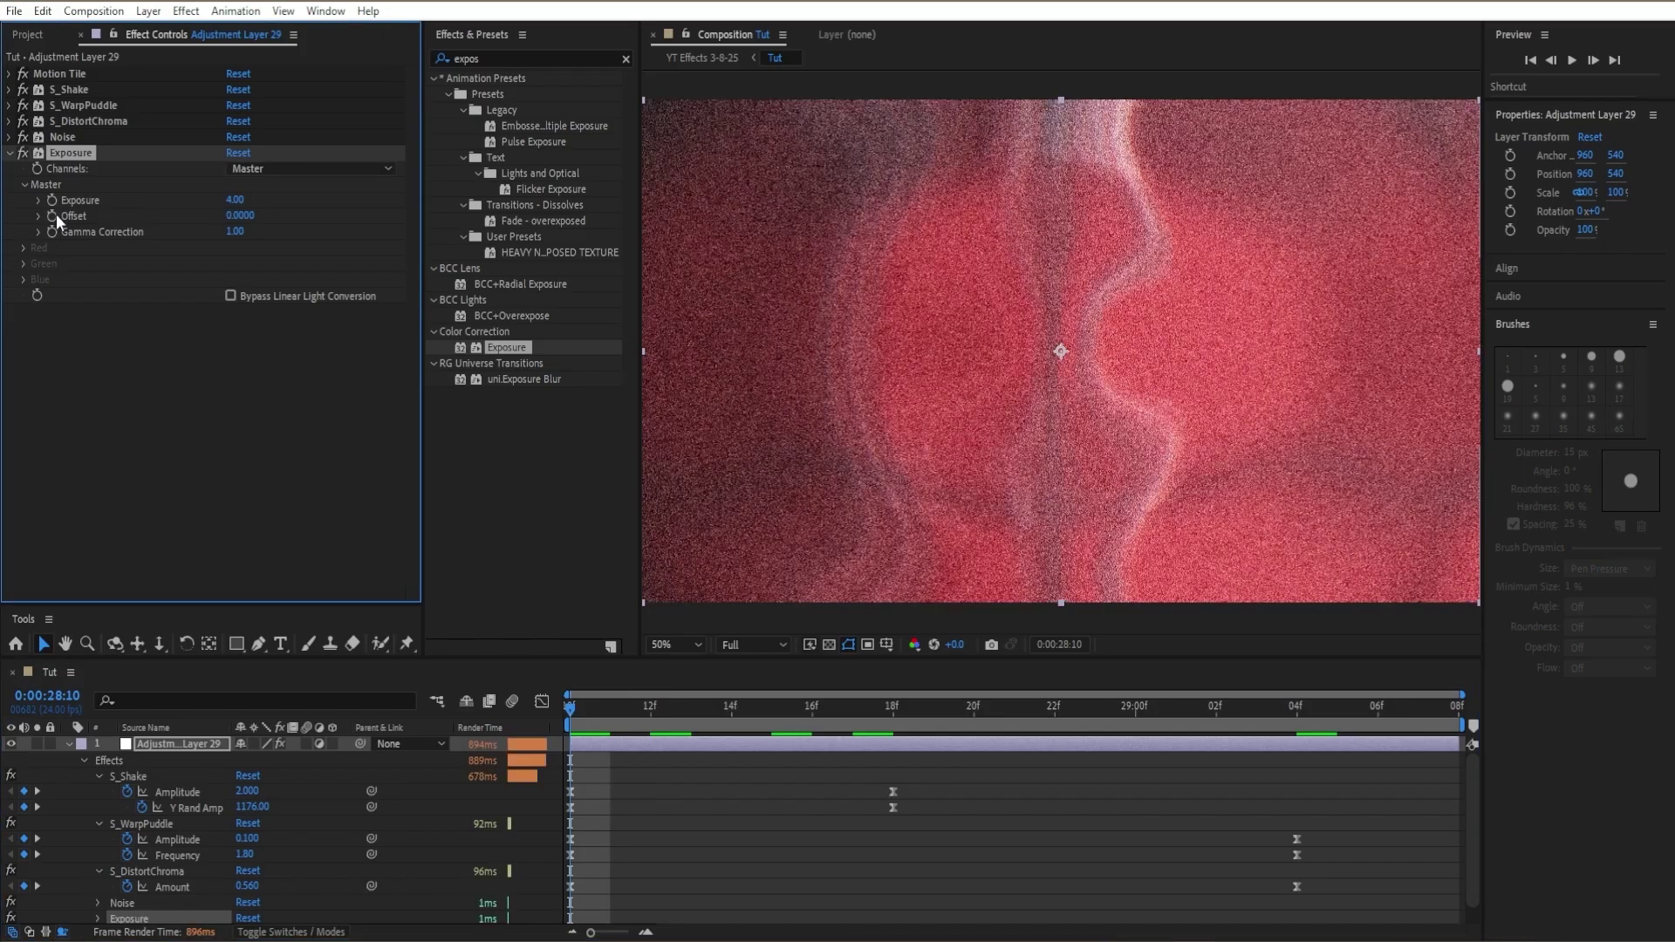
key("e")
key("u")
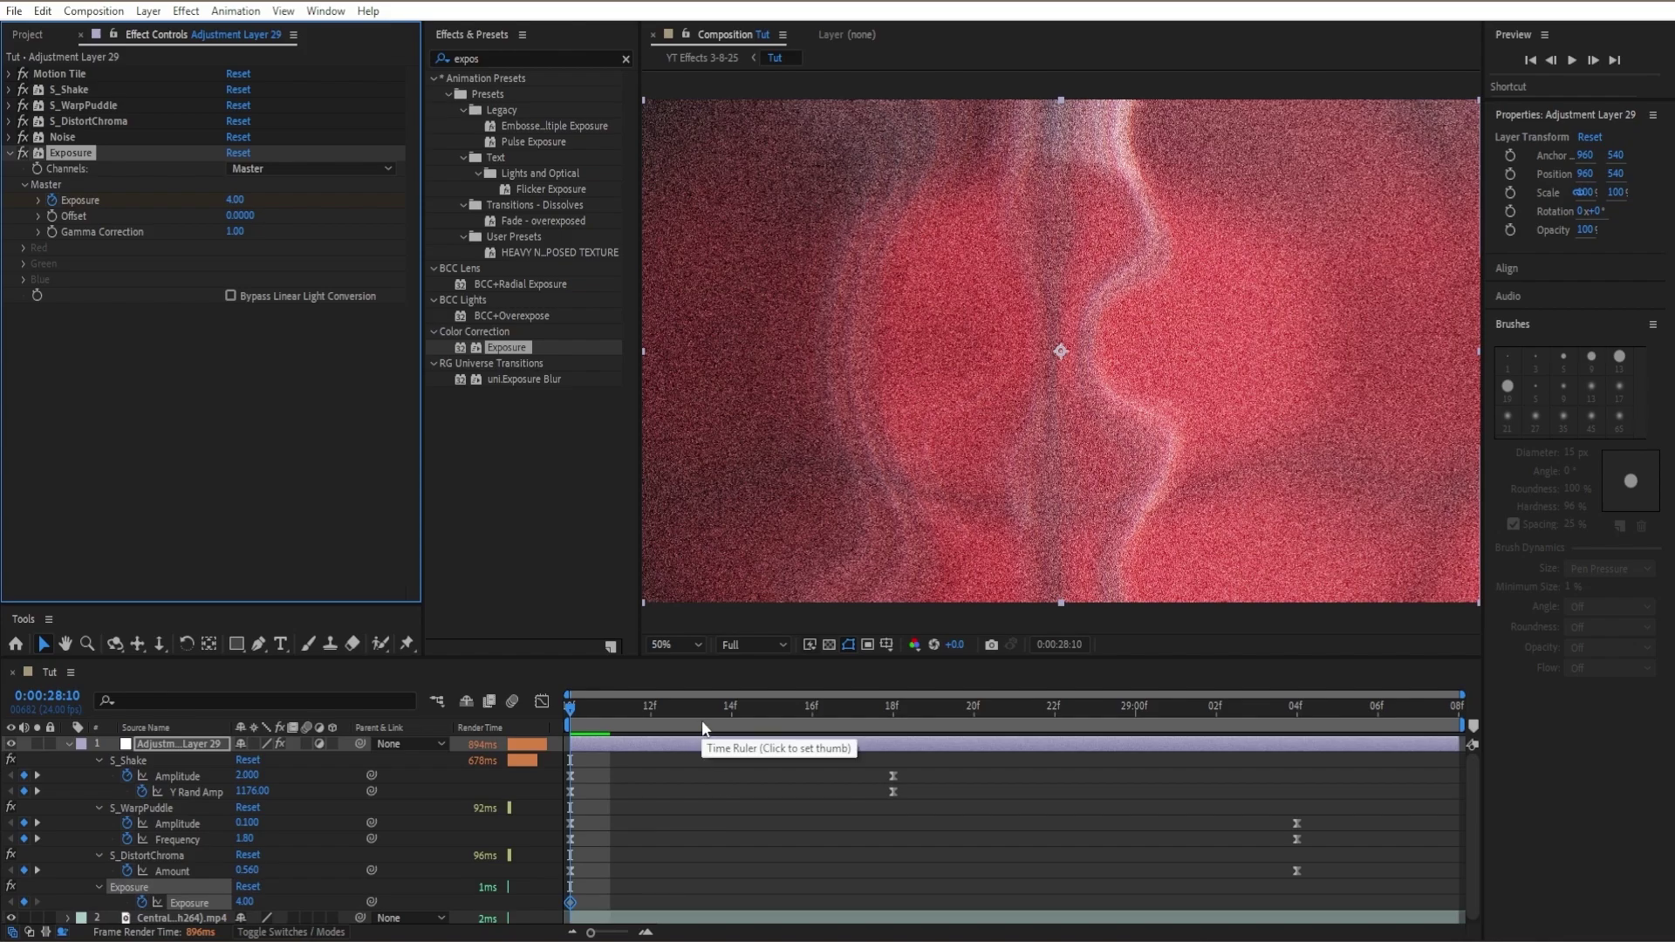
left_click(811, 722)
key("k")
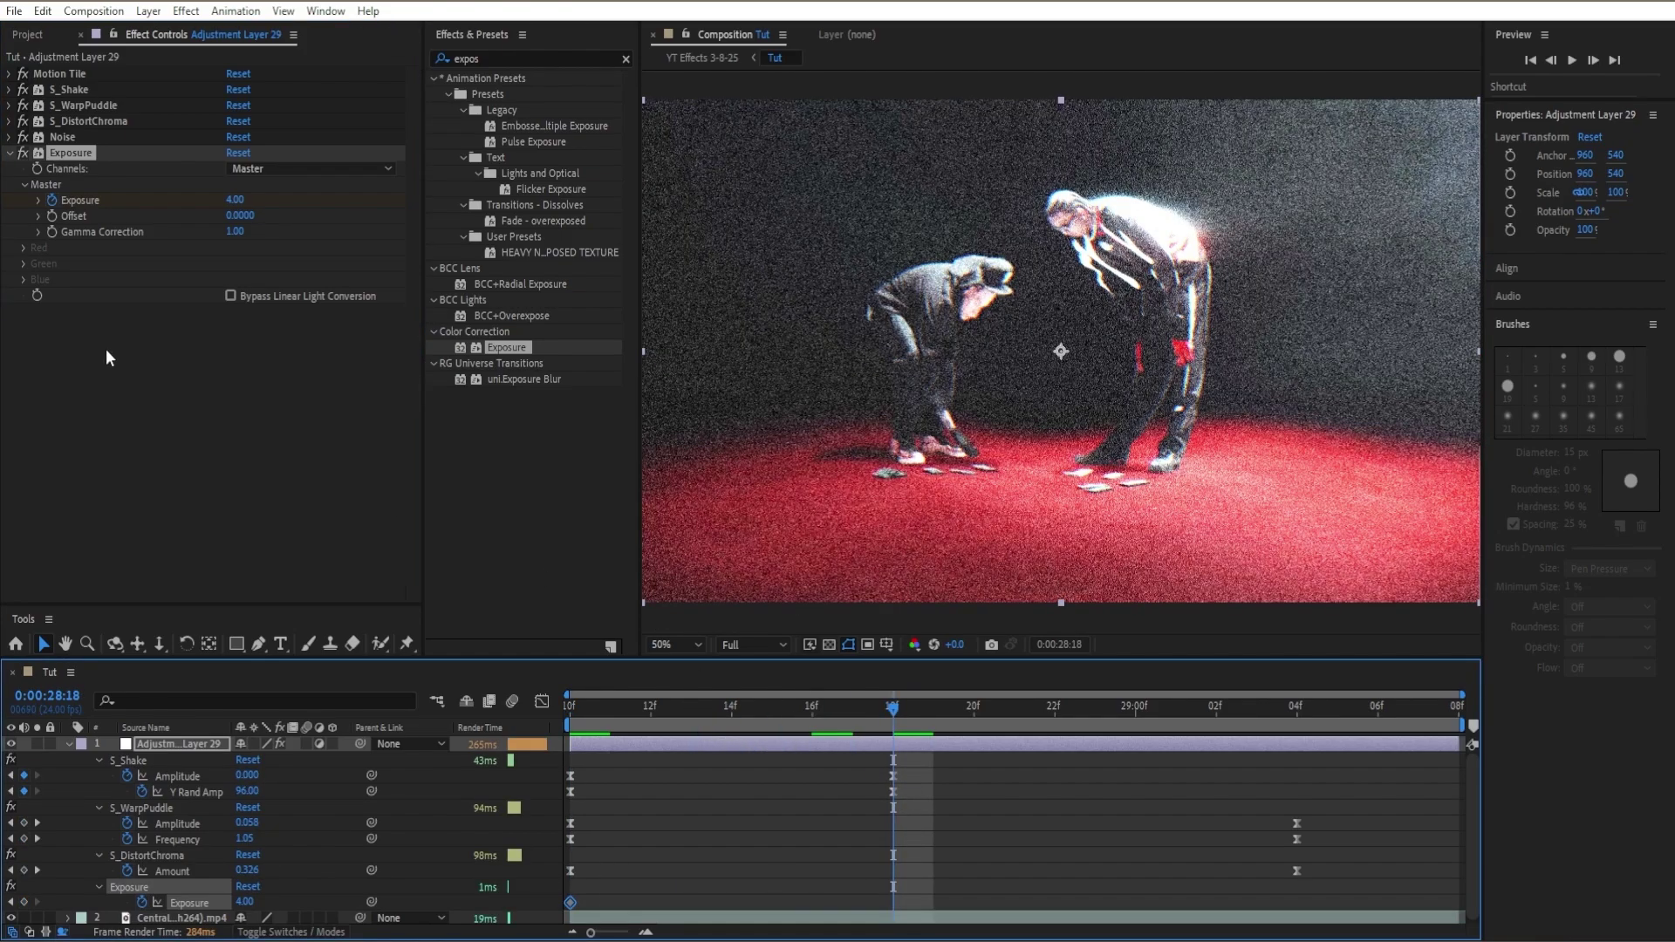
left_click(235, 200)
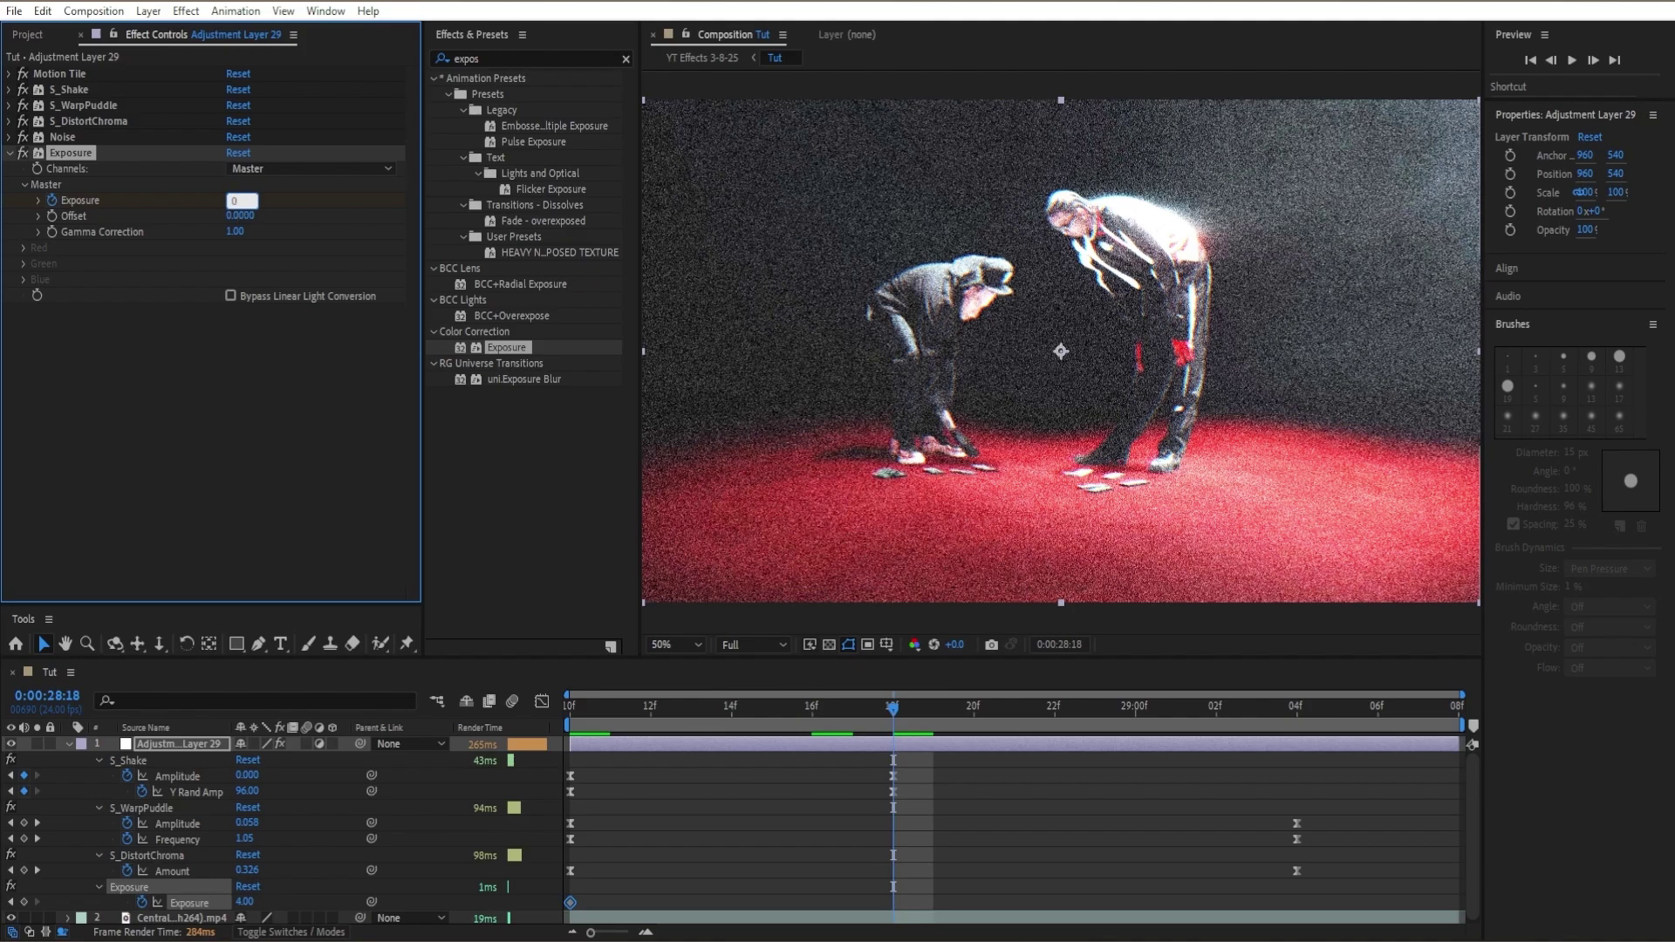
type("0")
key("Return")
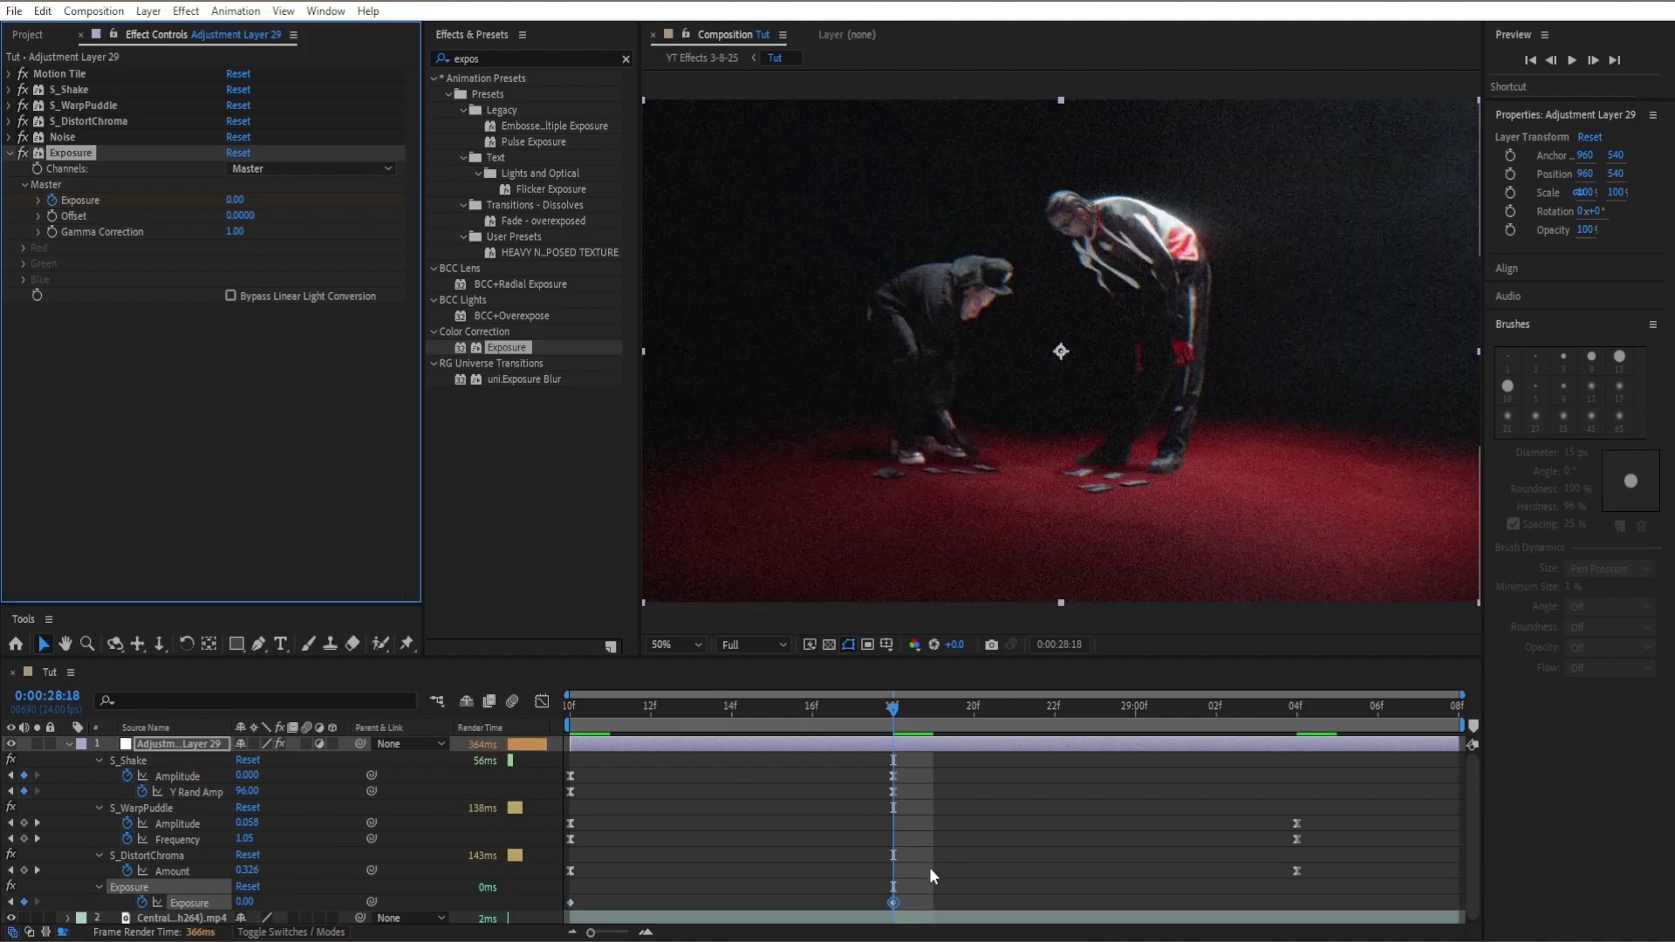
Apply Easy Ease to both Exposure keyframes and collapse the Exposure settings
left_click_drag(929, 909, 480, 891)
key("F9")
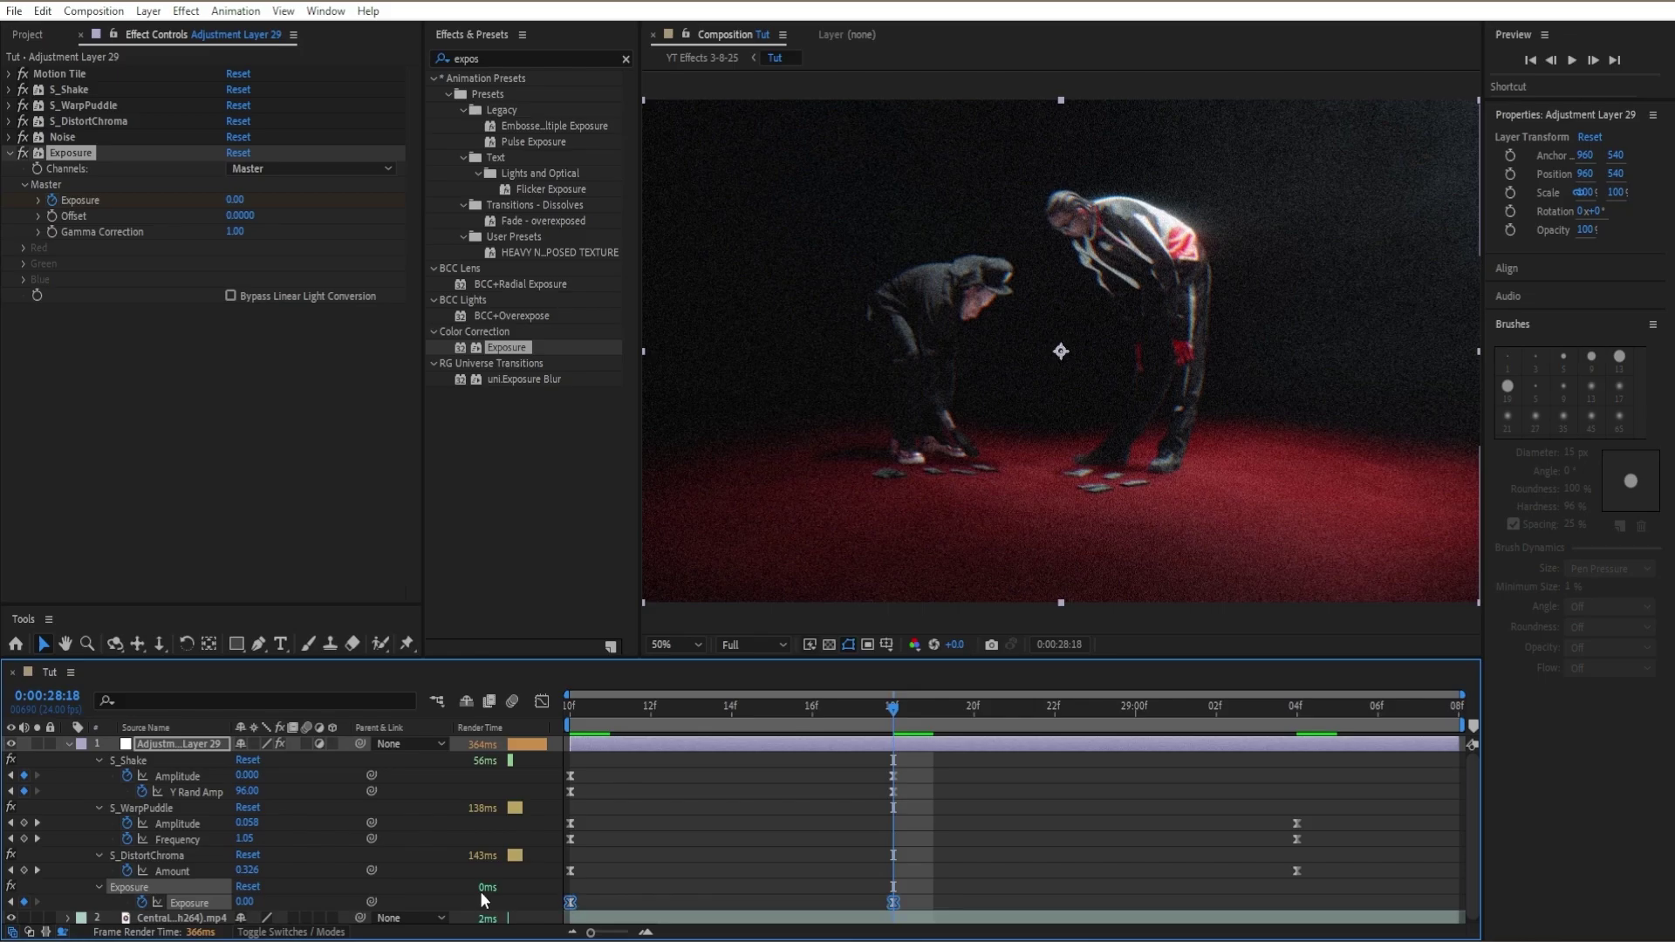
left_click(13, 175)
left_click(9, 154)
key("u")
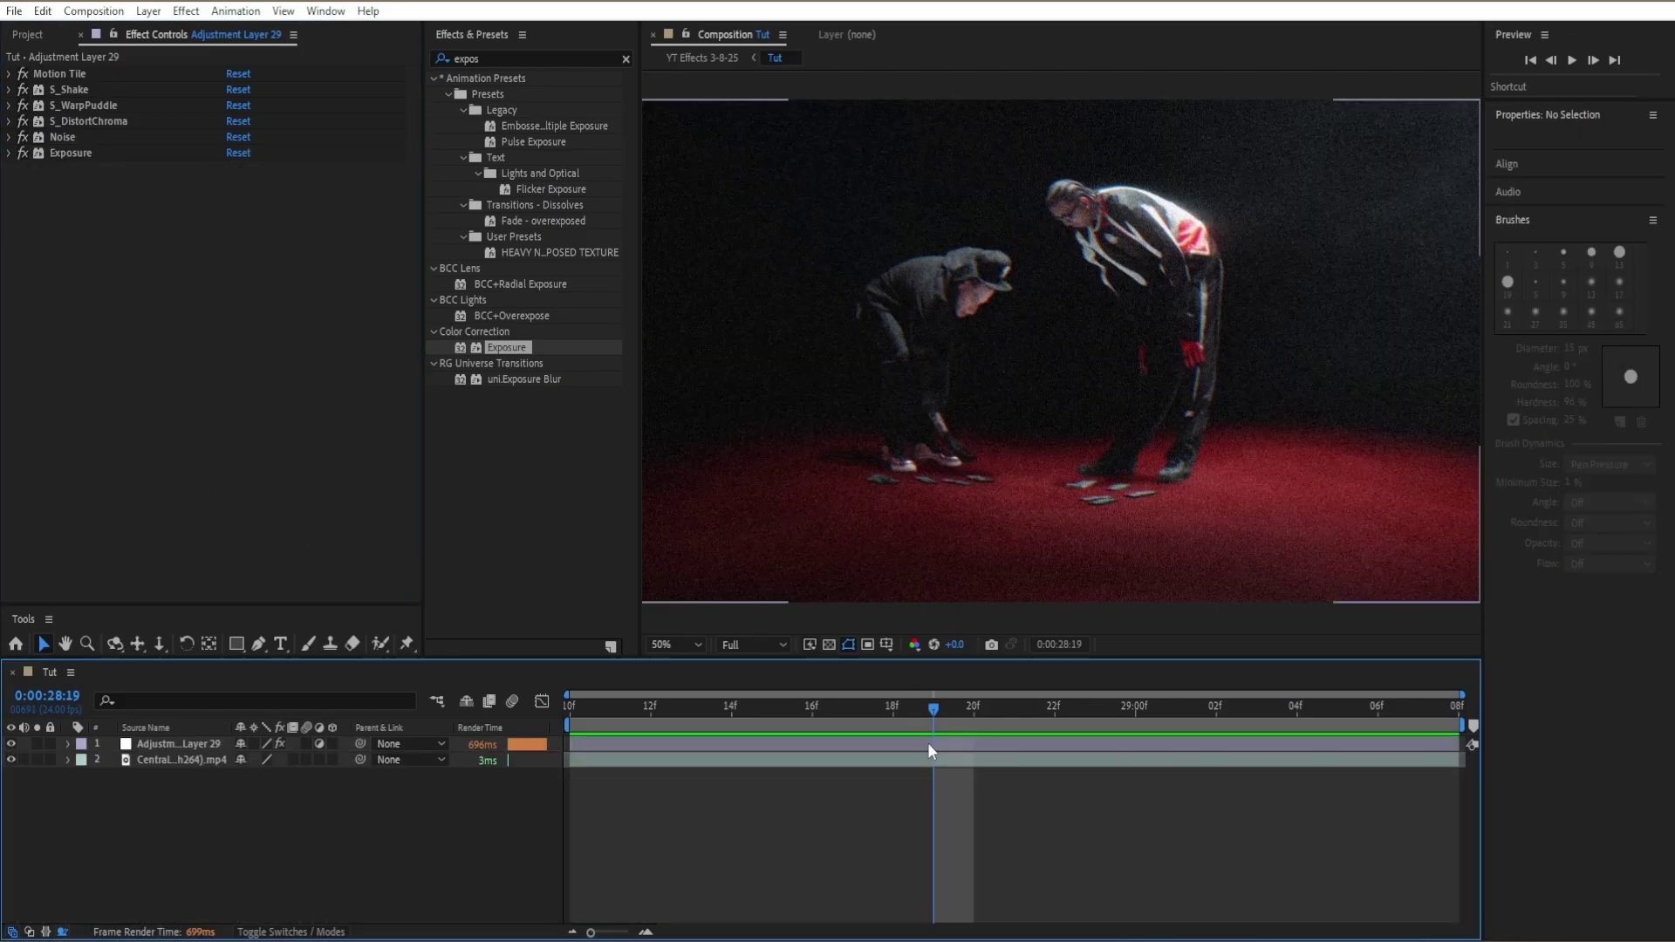